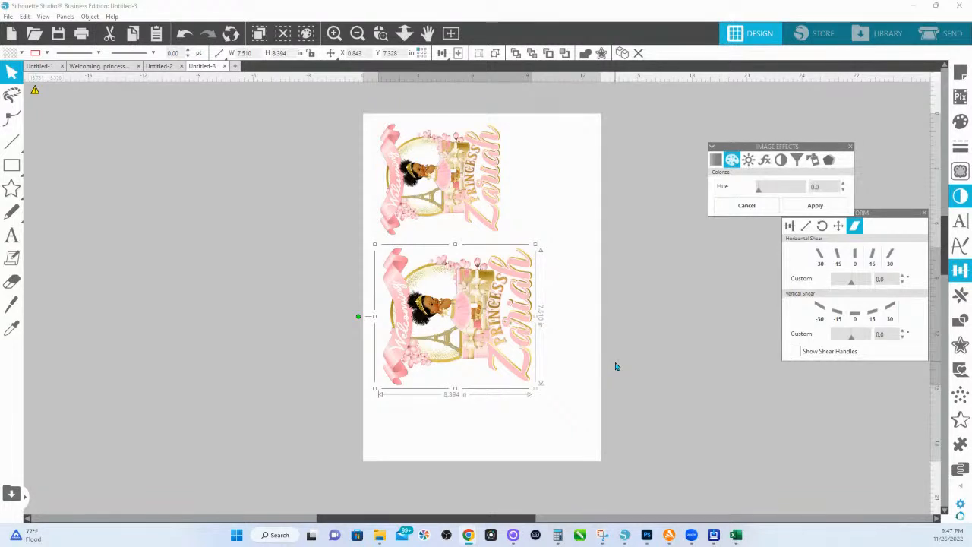
left_click(11, 235)
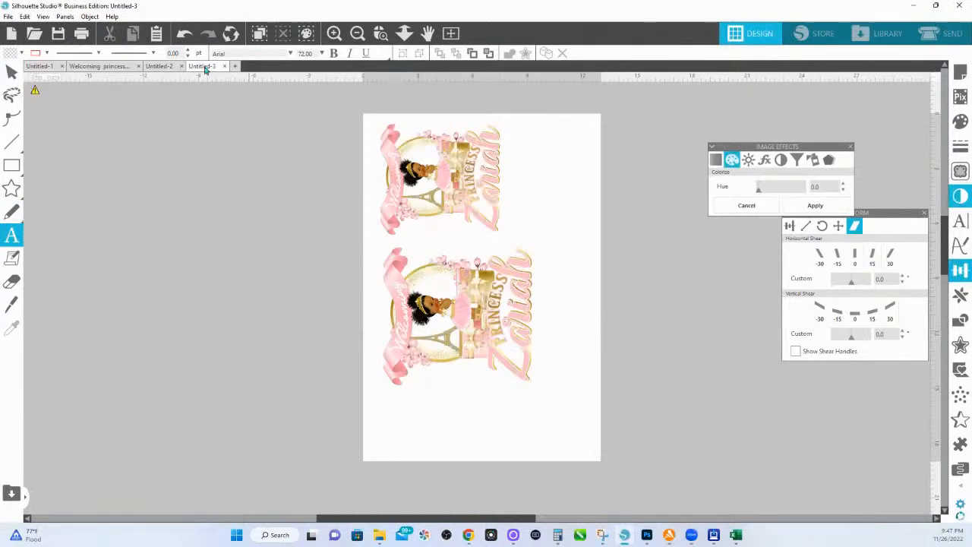
left_click(118, 69)
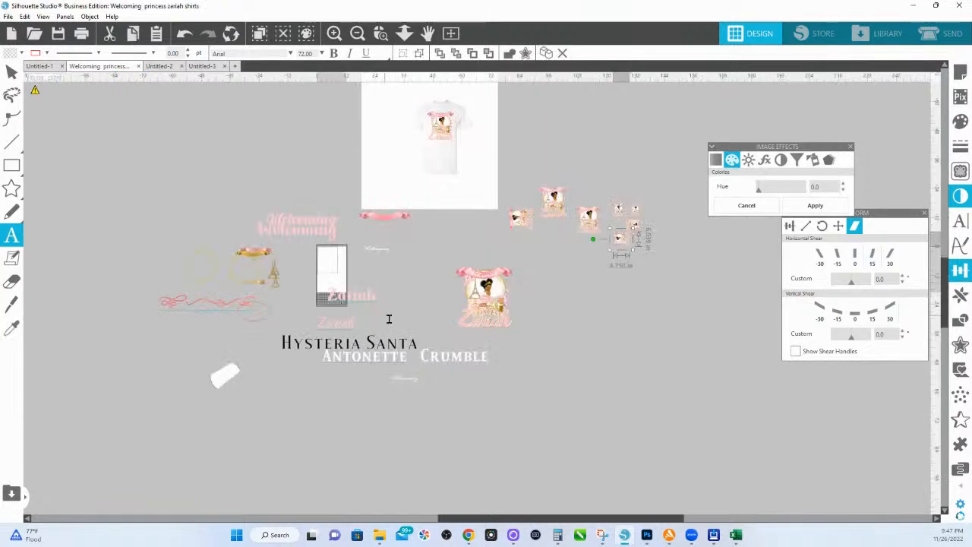
left_click(12, 72)
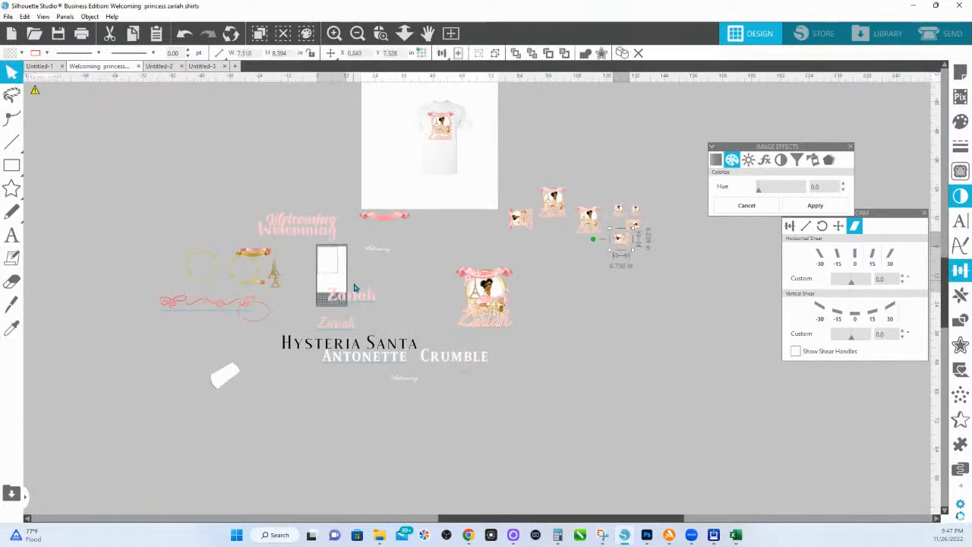
left_click(342, 327)
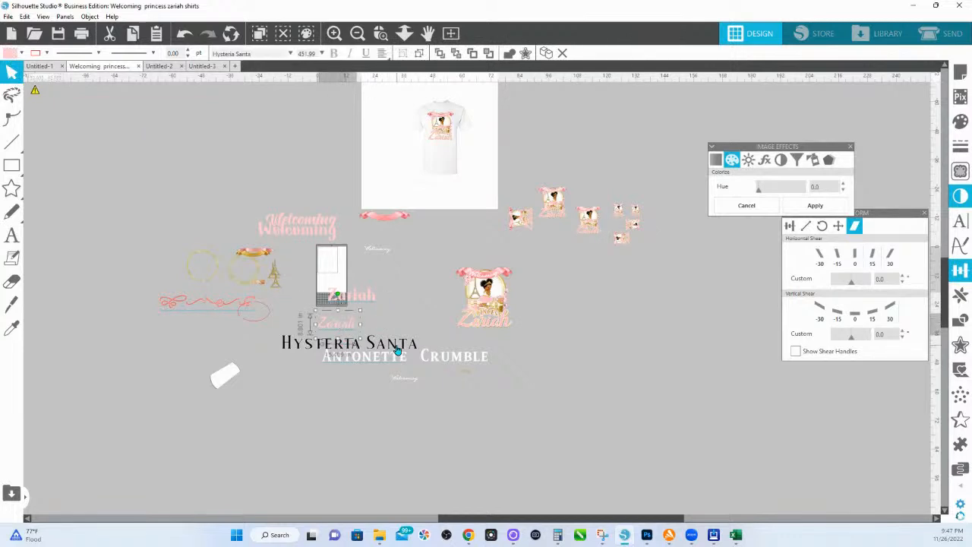
left_click(394, 379, "shift")
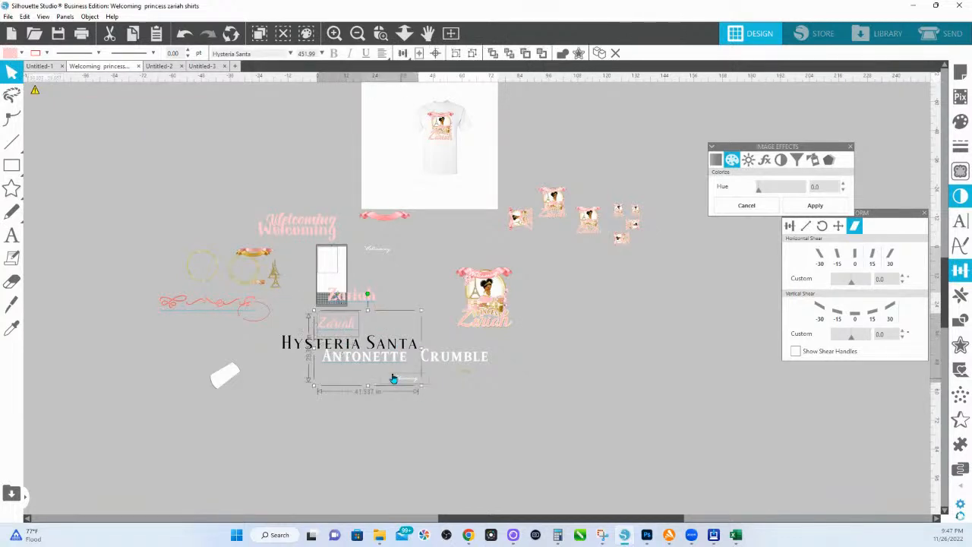
left_click(380, 360, "shift")
key("i")
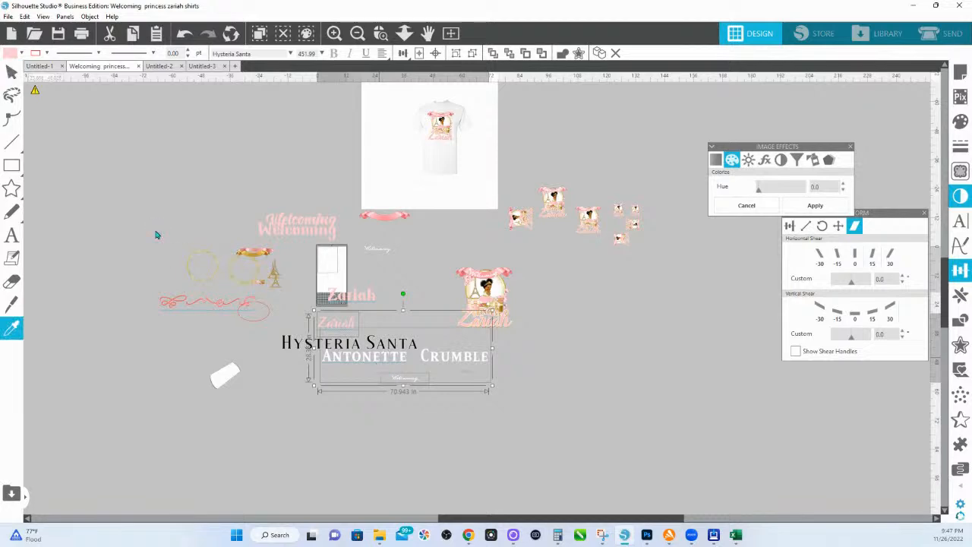
left_click(202, 66)
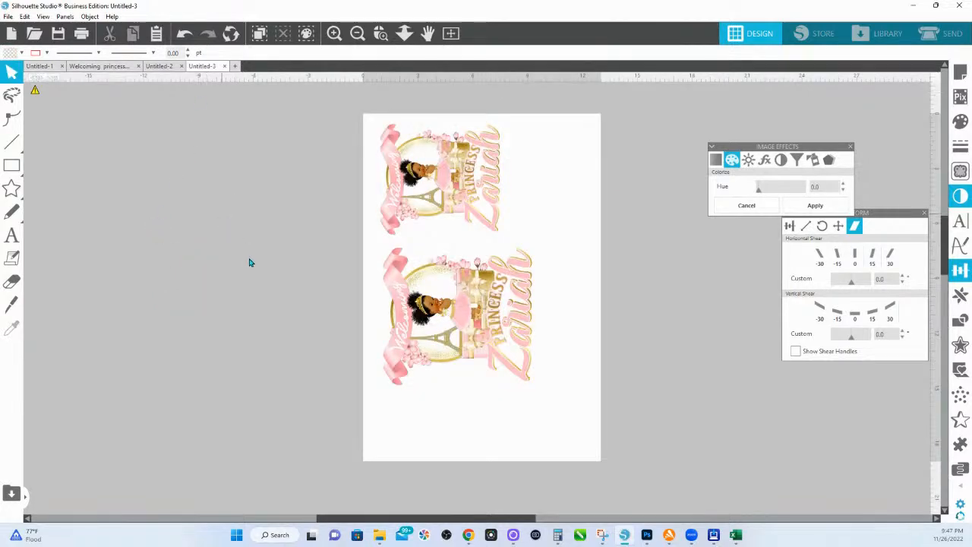
key("ctrl+v")
left_click(404, 33)
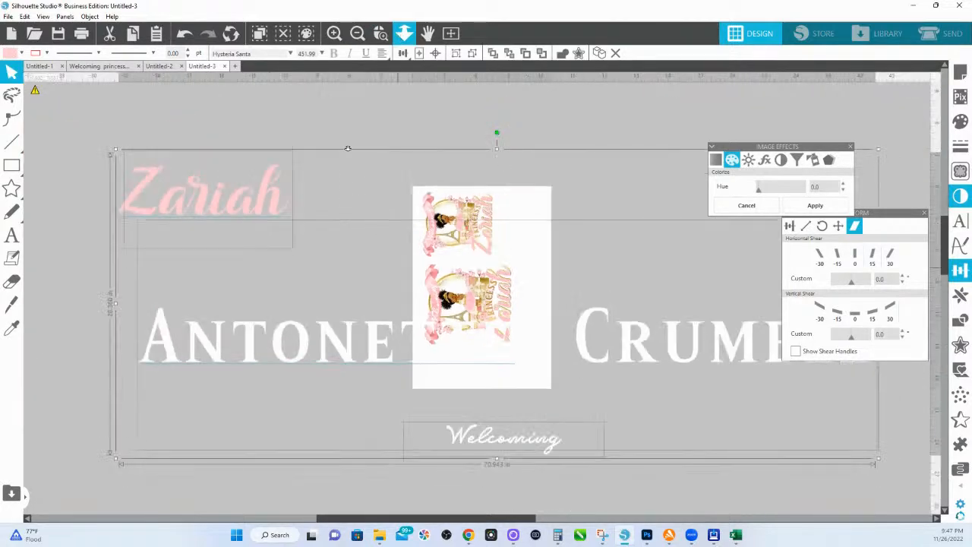
left_click(362, 153)
left_click_drag(313, 354, 163, 301)
double_click(159, 300)
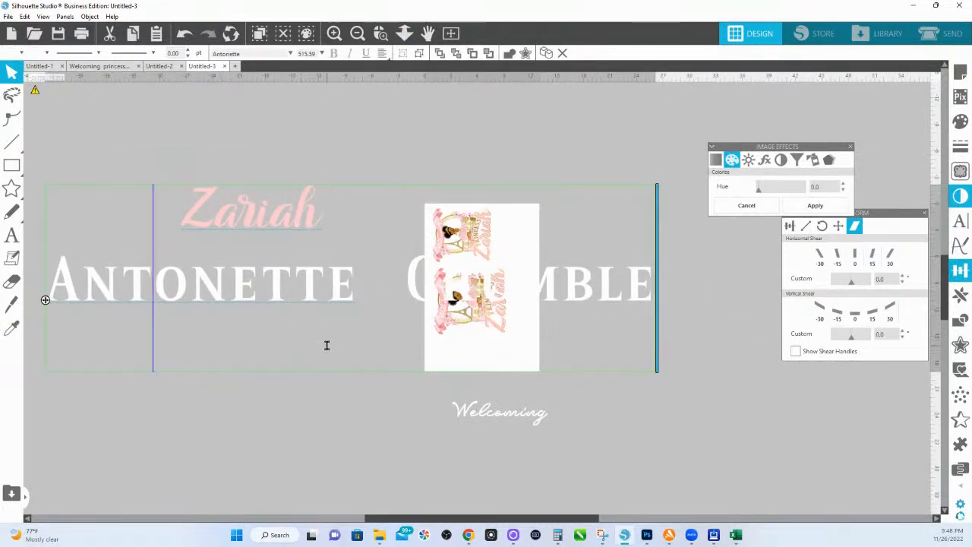
key("ctrl+a")
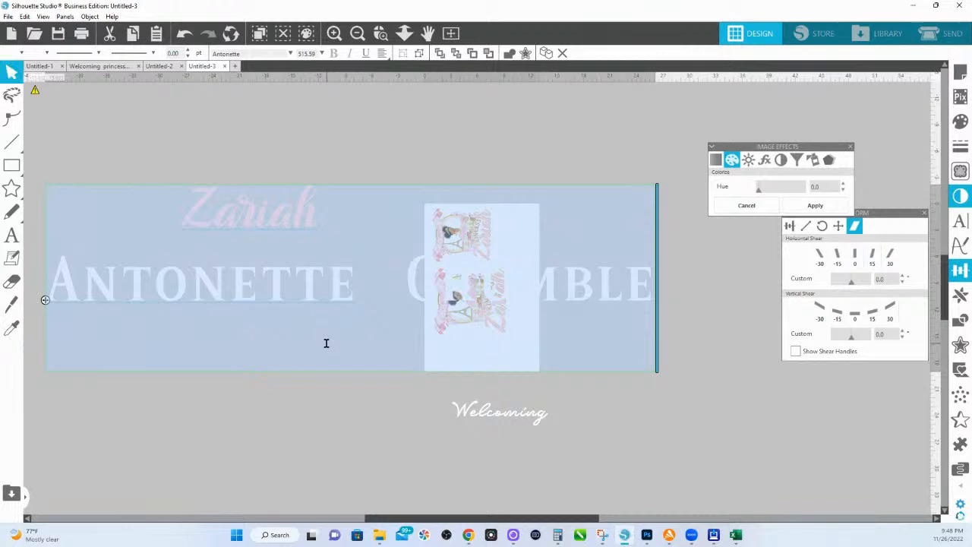
type("BEA")
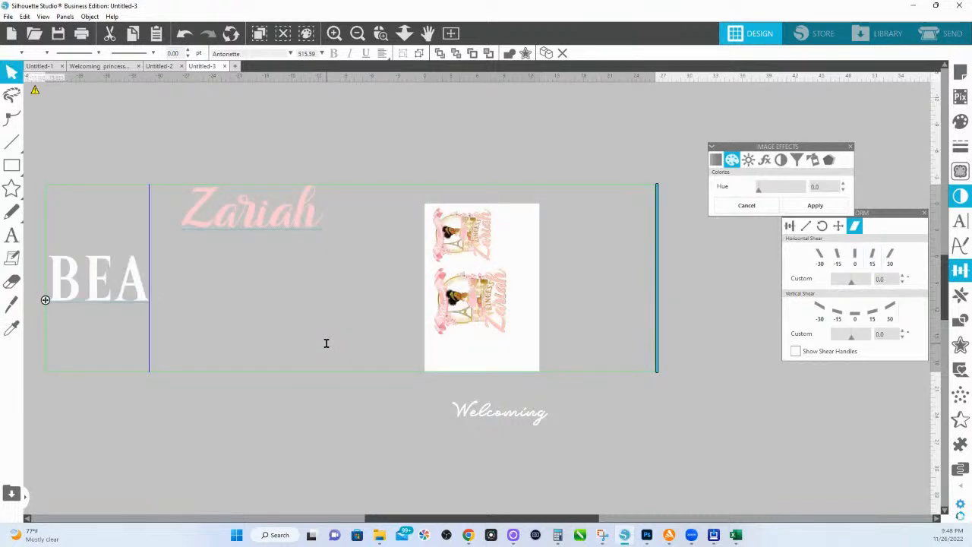
type("R")
left_click(291, 401)
Step: Narrow the BEAR text box to fit the word and move BEAR under Zariah
left_click(176, 291)
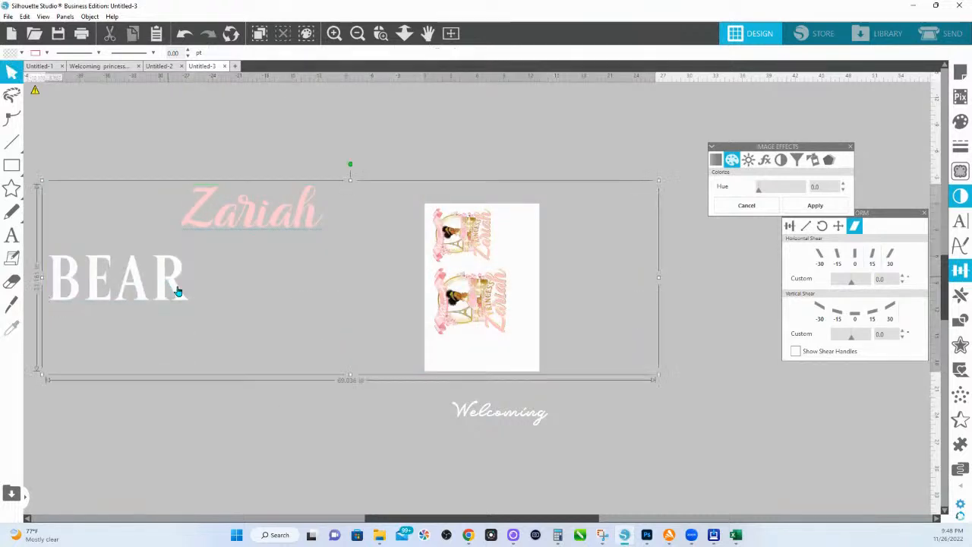
double_click(186, 298)
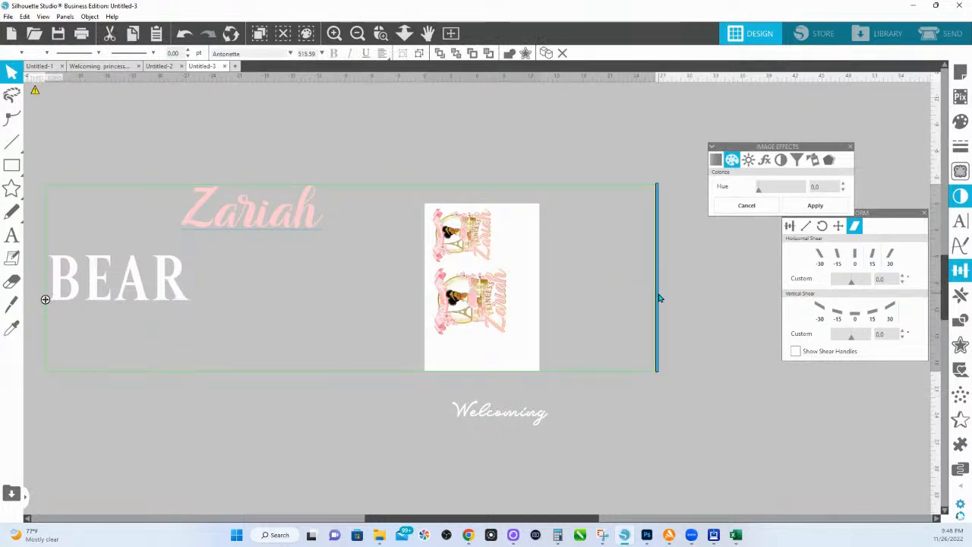
left_click_drag(659, 294, 291, 304)
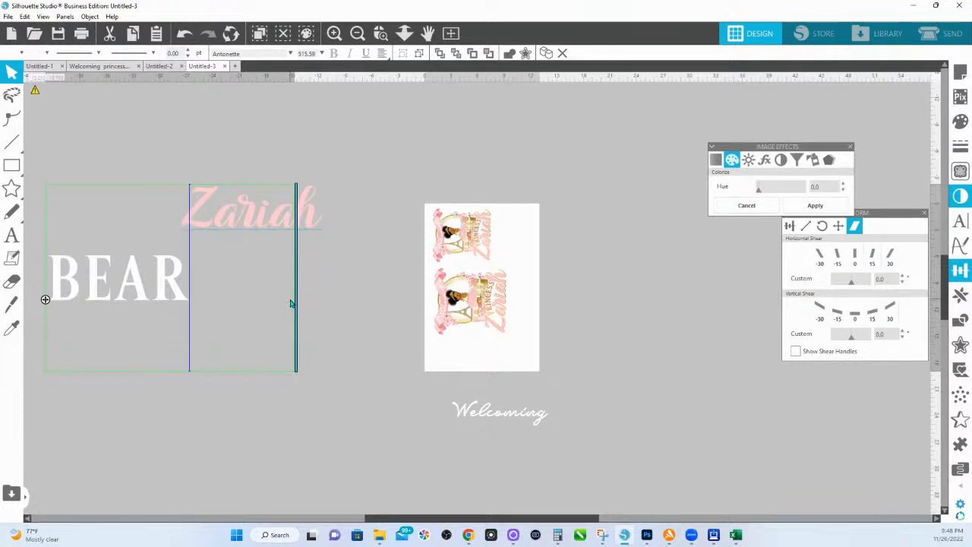
left_click(321, 351)
left_click_drag(159, 288, 353, 302)
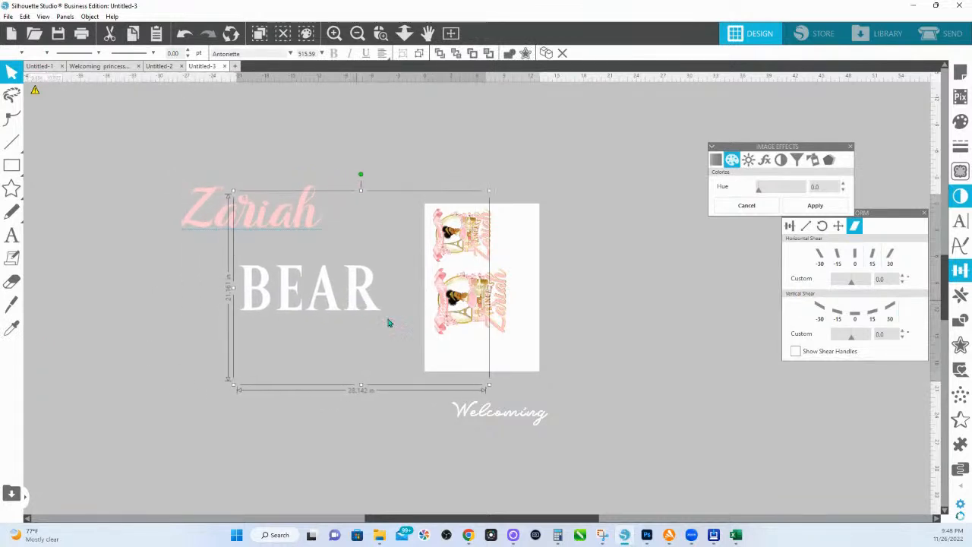
Step: Reword the Welcoming text to Grammy and place it between Zariah and BEAR
left_click_drag(308, 202, 380, 195)
left_click_drag(466, 410, 303, 238)
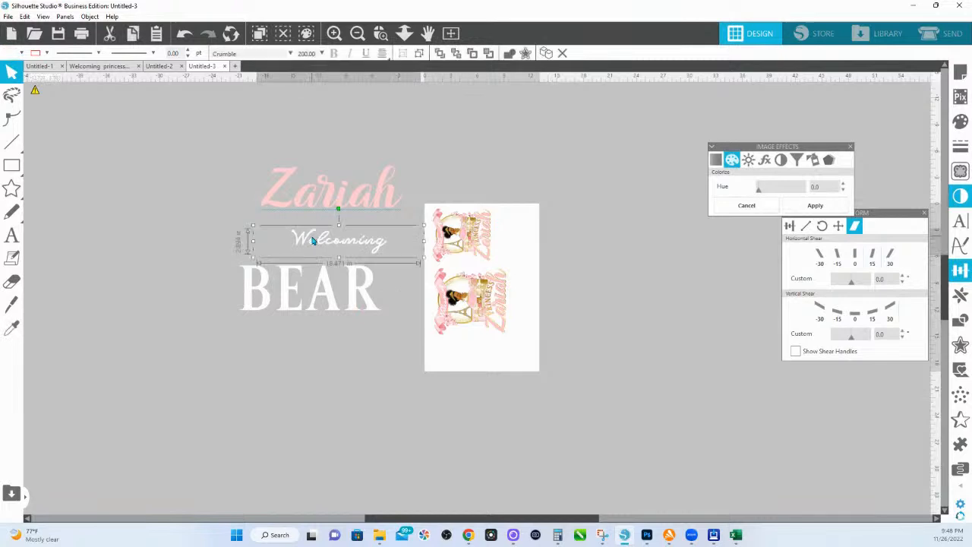
double_click(321, 239)
key("ctrl+a")
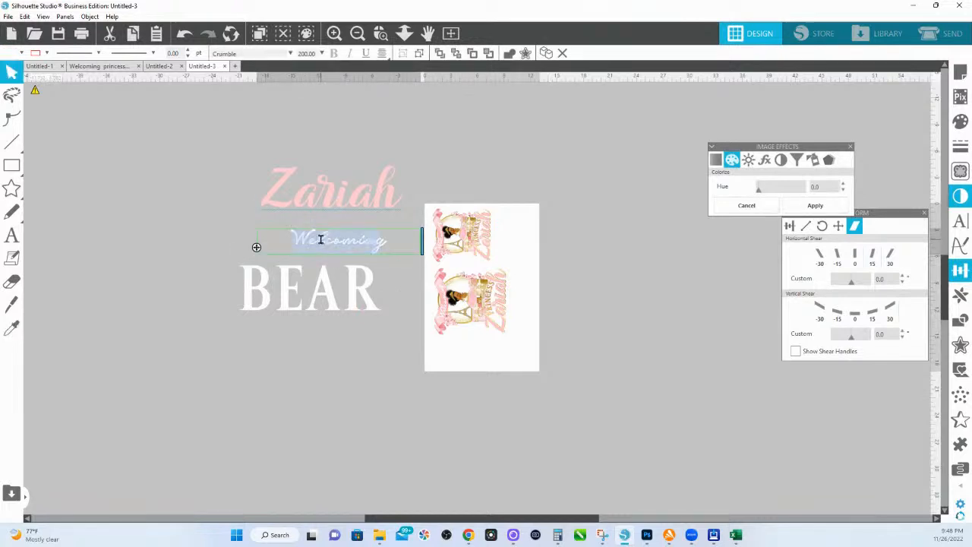
type("Grammy")
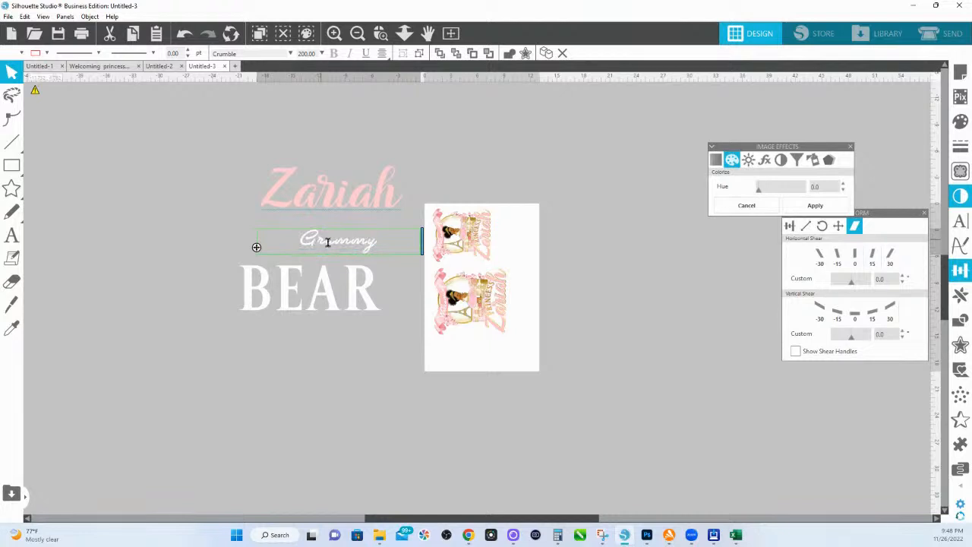
left_click(449, 149)
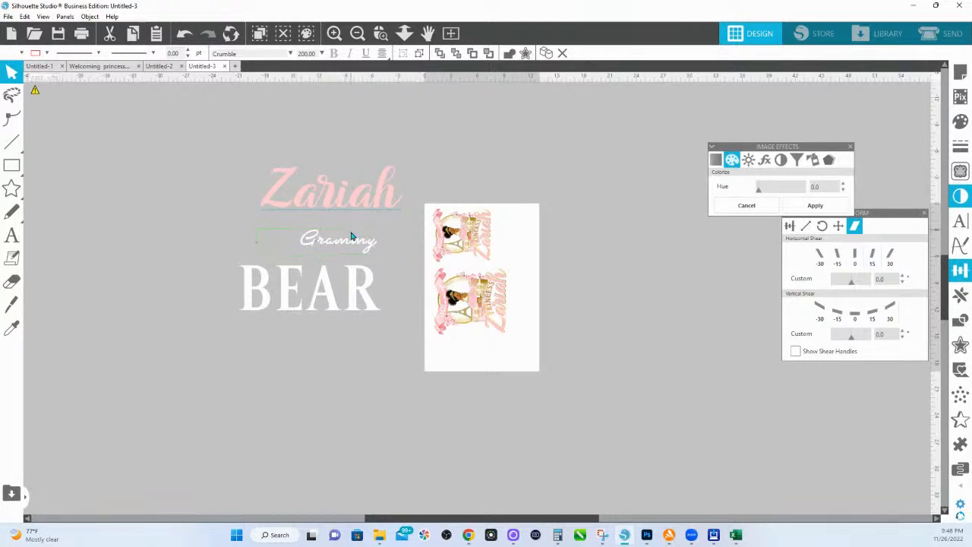
left_click_drag(353, 240, 309, 246)
Step: Set Grammy's character spacing to 100, enlarge it and move it over Zariah
left_click(310, 245)
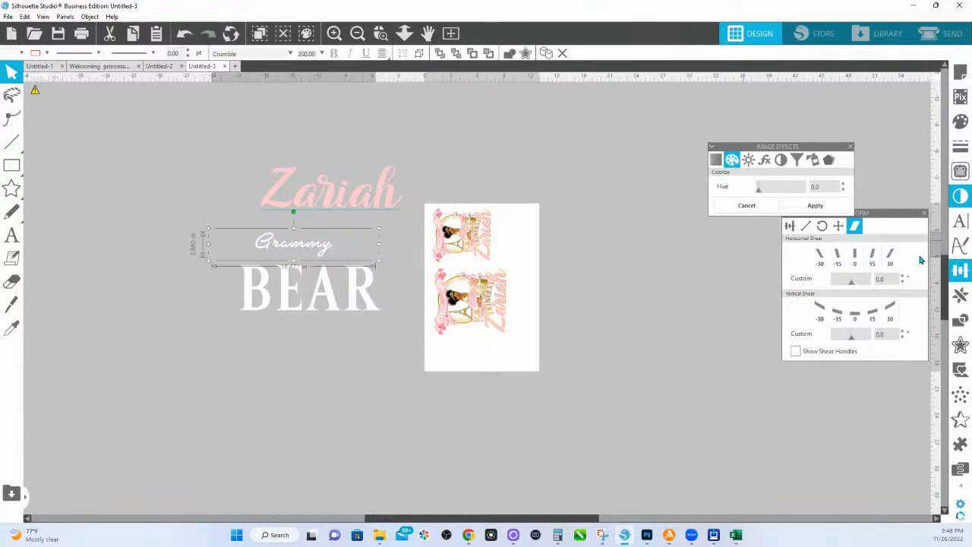
left_click(960, 221)
left_click(892, 327)
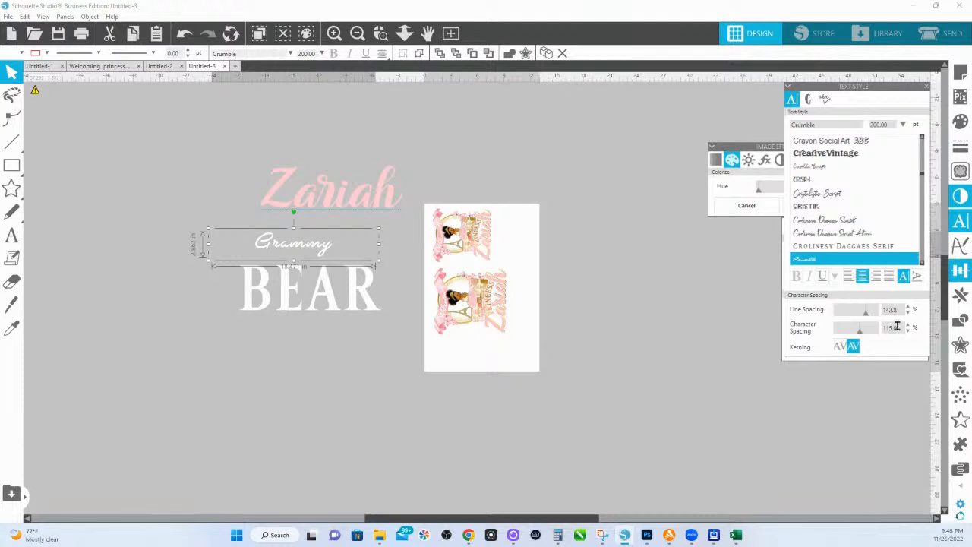
type("100")
key("Return")
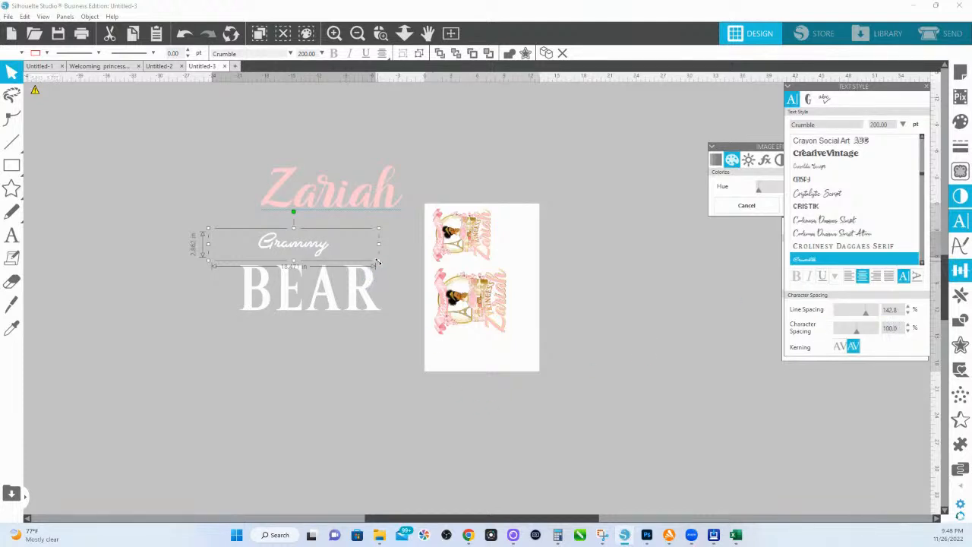
left_click_drag(383, 264, 403, 288)
left_click_drag(330, 243, 348, 173)
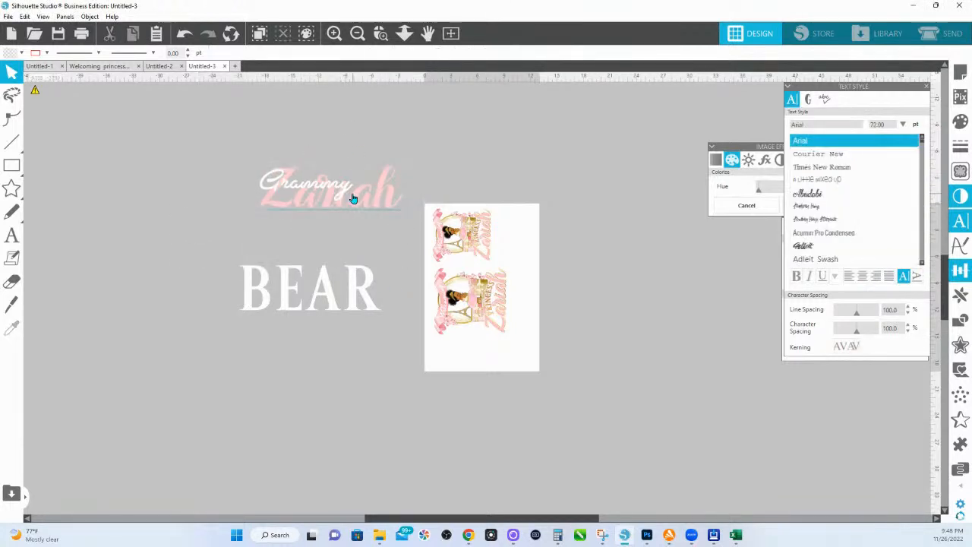
left_click(352, 195)
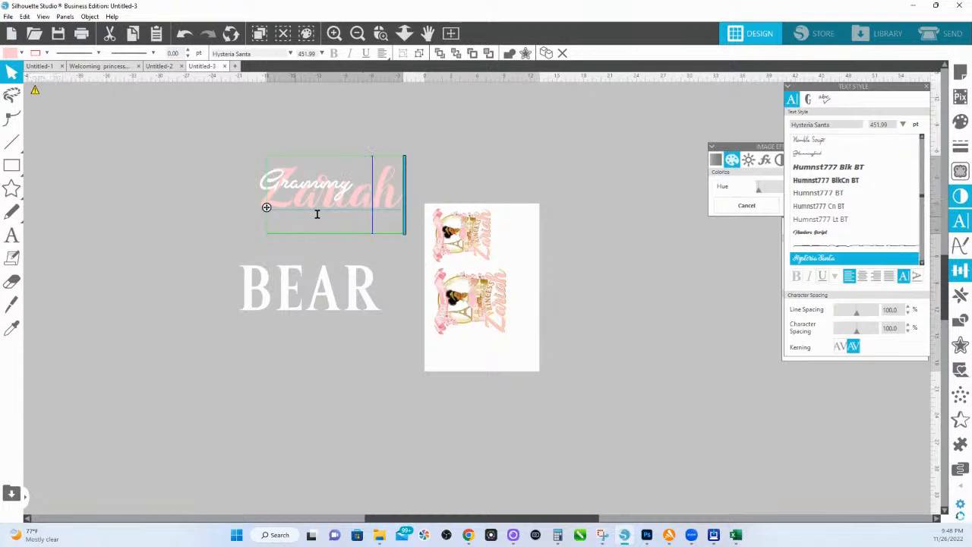
Step: Give Grammy Zariah's pink Hysteria Santa style and layer pink and white Grammy above BEAR
left_click_drag(317, 213, 199, 257)
left_click(463, 139)
key("i")
left_click(363, 185)
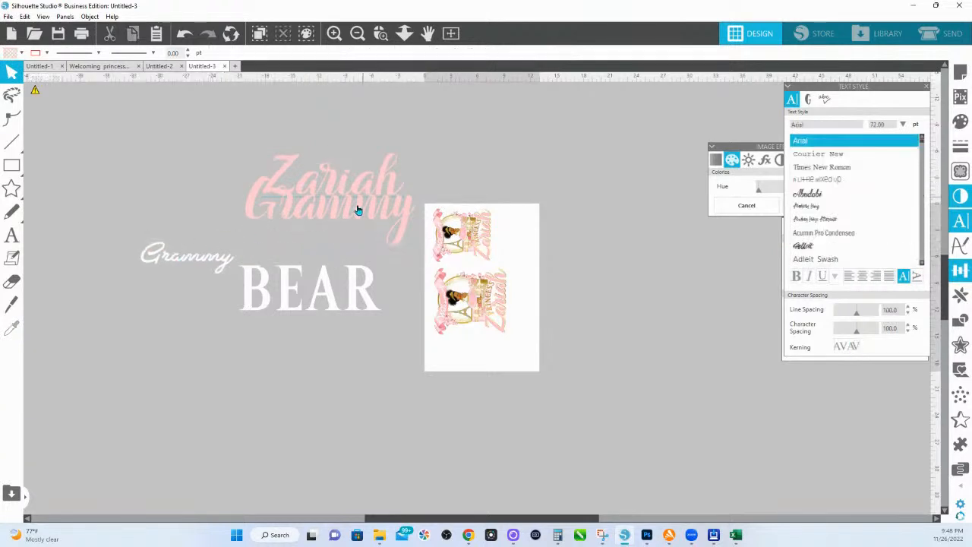
left_click_drag(355, 215, 337, 262)
left_click_drag(212, 269, 176, 270)
left_click_drag(382, 265, 378, 269)
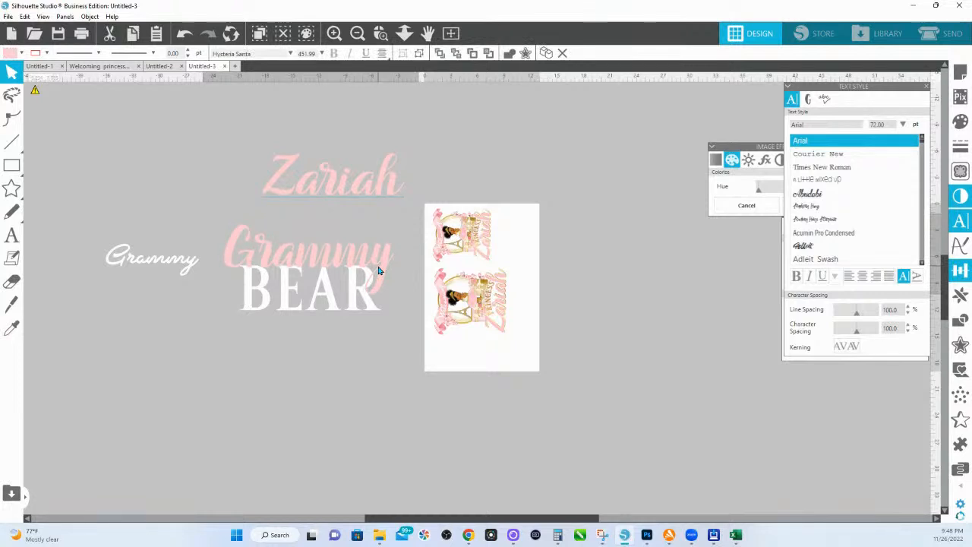
Step: Zoom in on Grammy and BEAR and nudge the pink Grammy slightly right
key("space")
left_click_drag(329, 231, 382, 219)
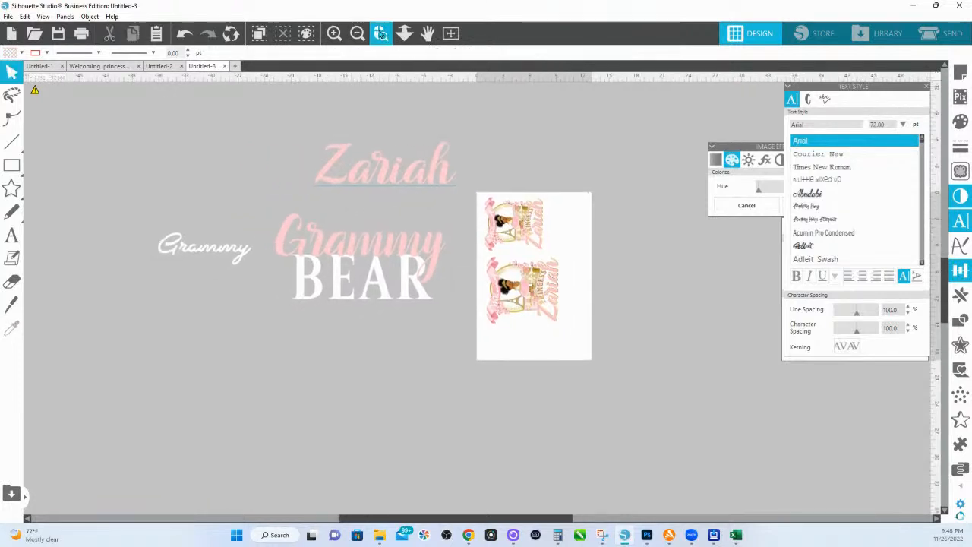
left_click(381, 33)
left_click_drag(464, 327, 476, 326)
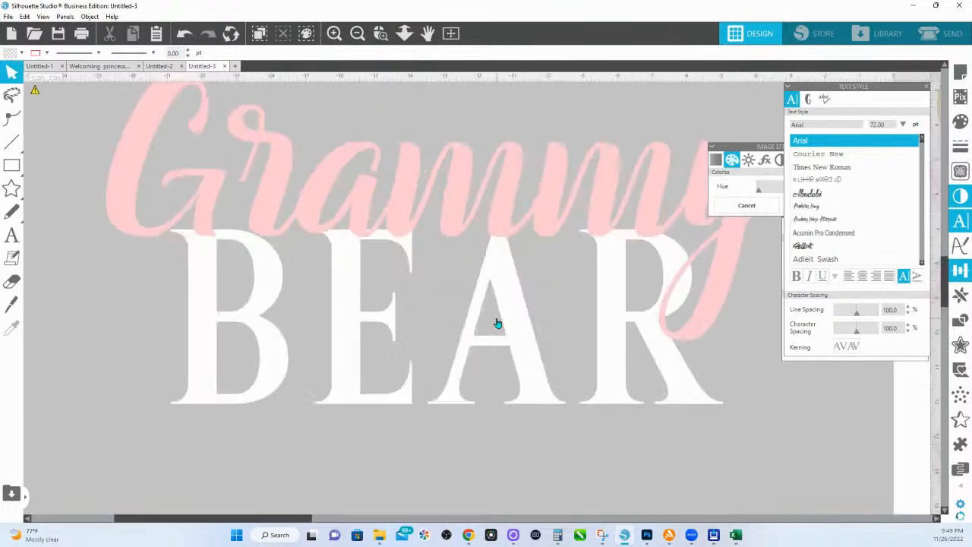
left_click(404, 34)
left_click_drag(348, 229, 347, 210)
key("space")
left_click_drag(436, 254, 400, 272)
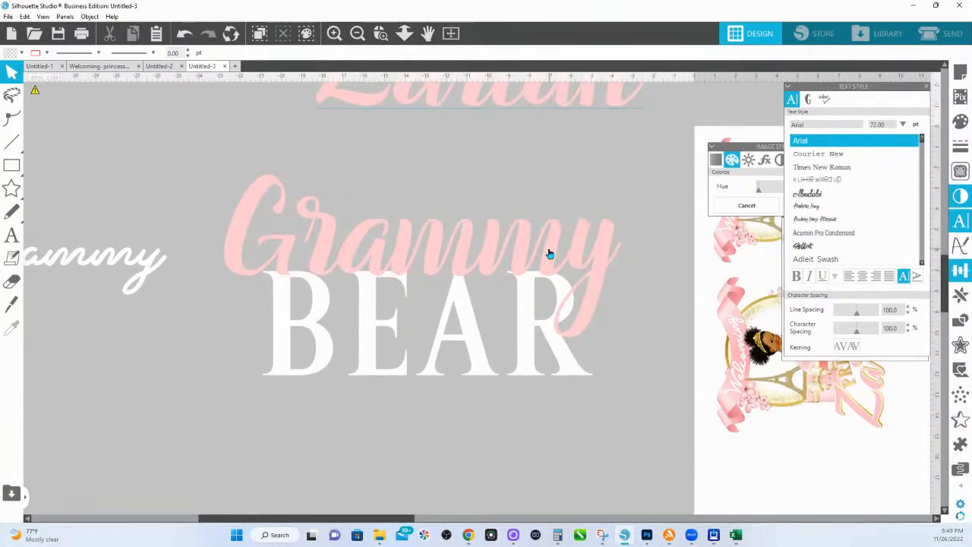
left_click_drag(549, 254, 554, 252)
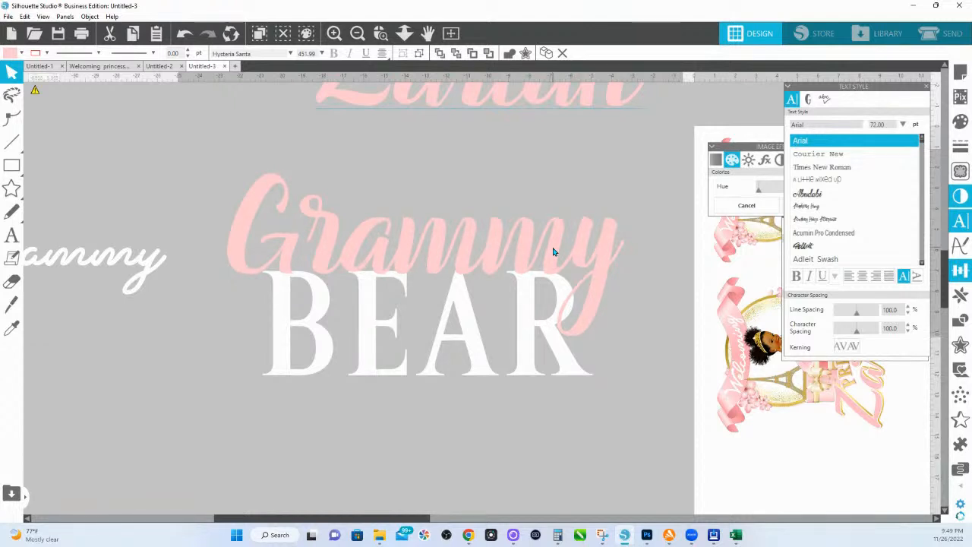
Step: Move the Grammy BEAR title copy to the lower left of the page
key("Escape")
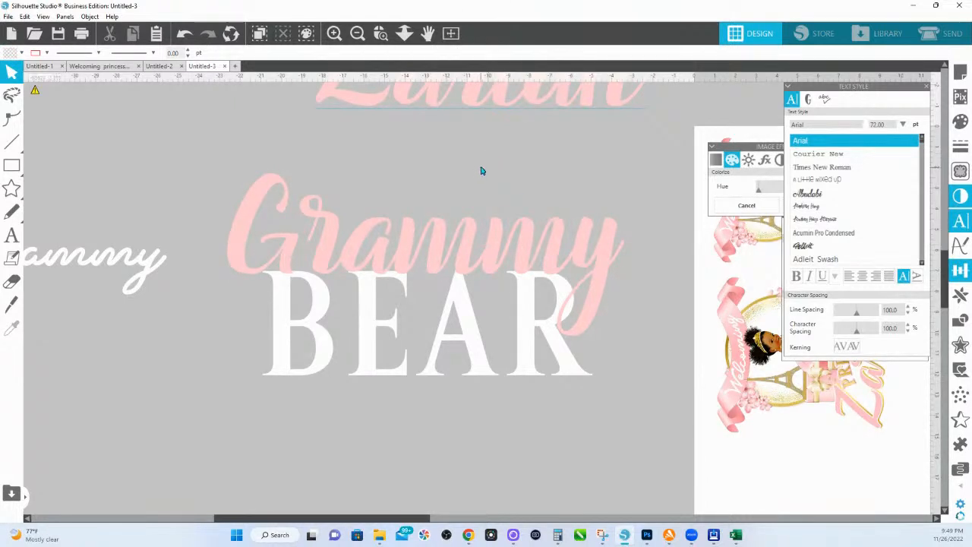
left_click(383, 185)
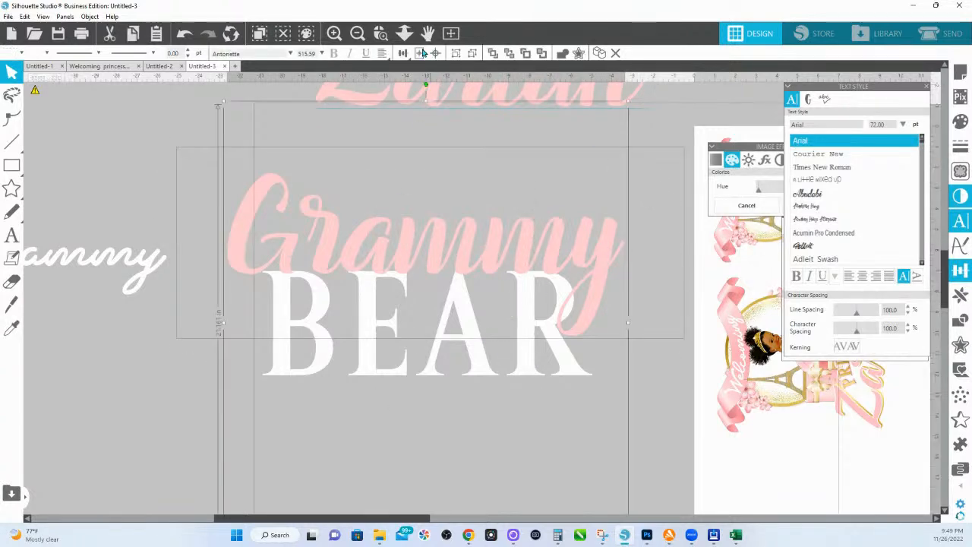
left_click(405, 33)
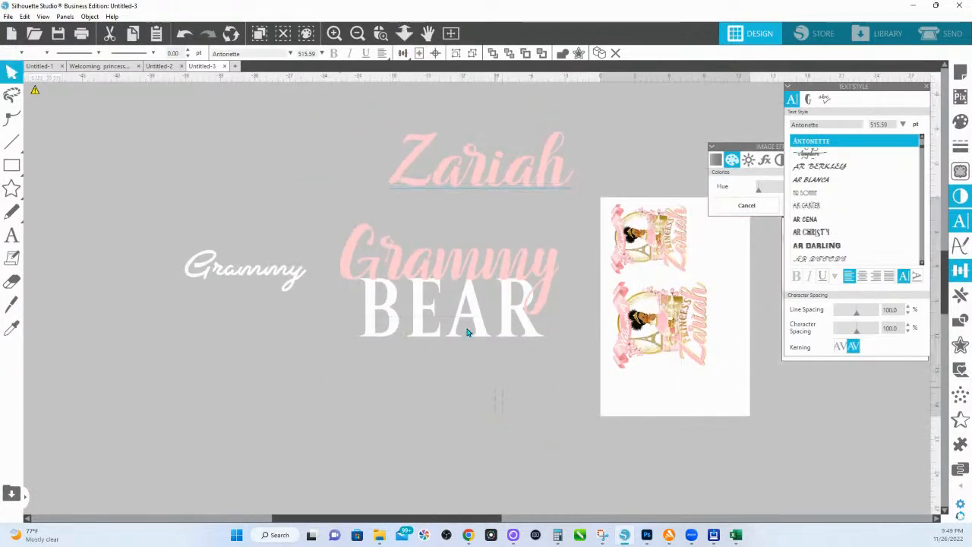
left_click(458, 269)
left_click_drag(463, 269, 180, 391)
left_click(460, 344)
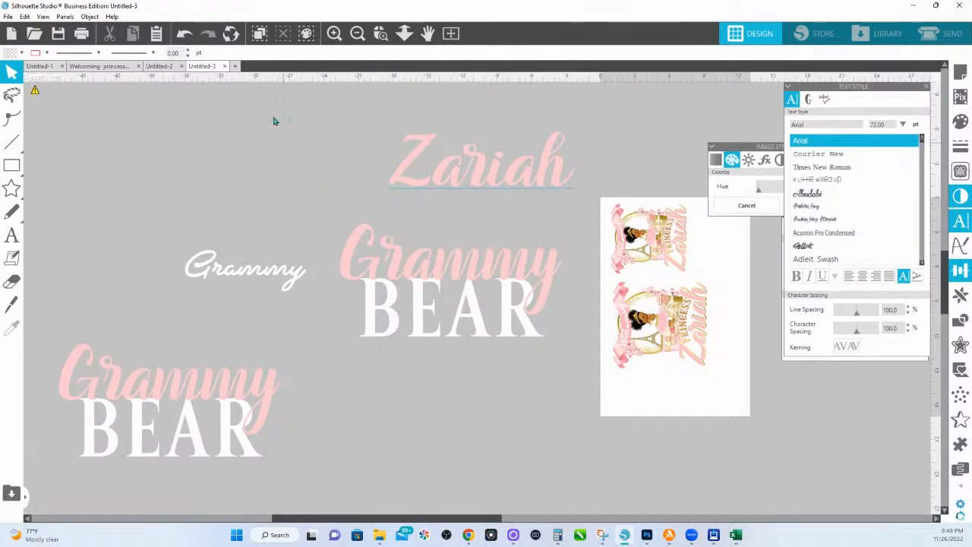
left_click(158, 67)
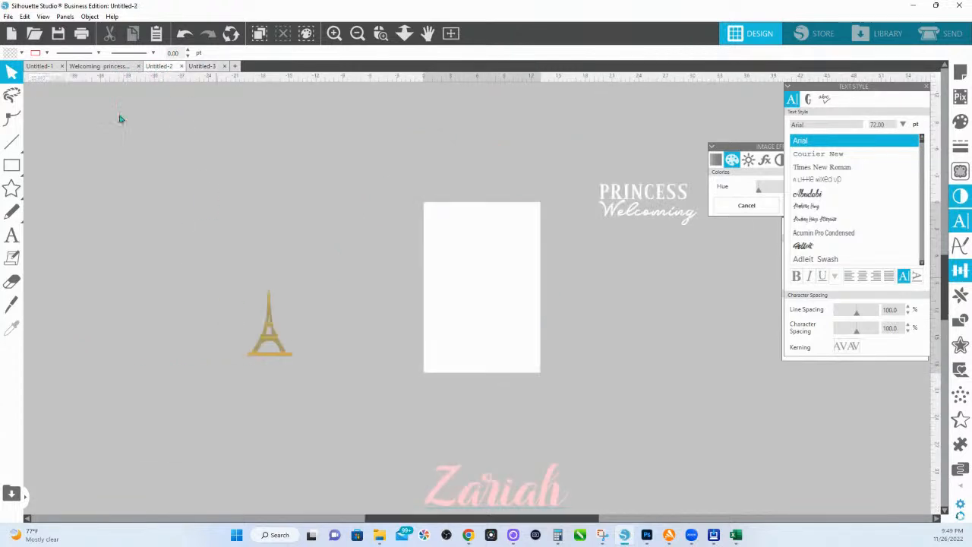
Step: In Untitled-1, release the gold circle frame and select just the gold ring
left_click(98, 66)
left_click(40, 67)
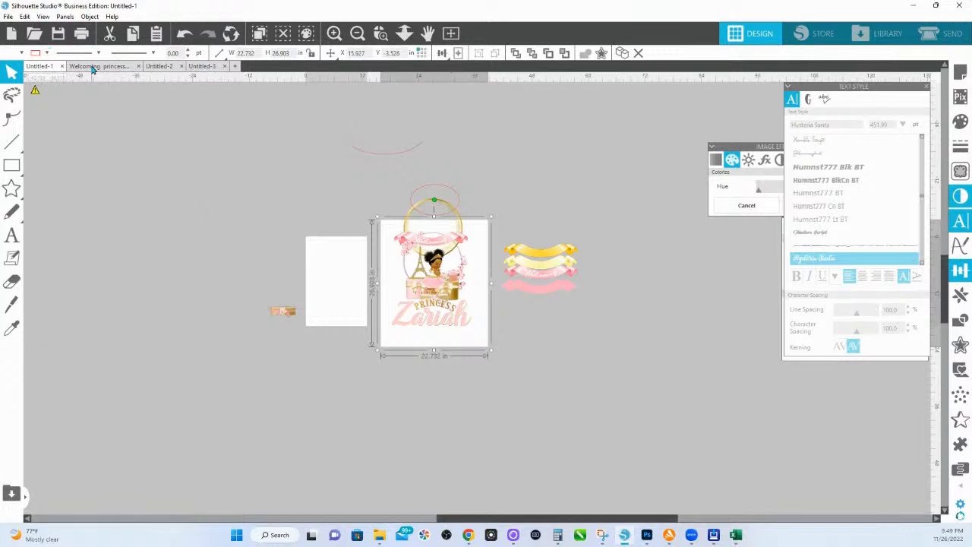
left_click(530, 375)
left_click(445, 209)
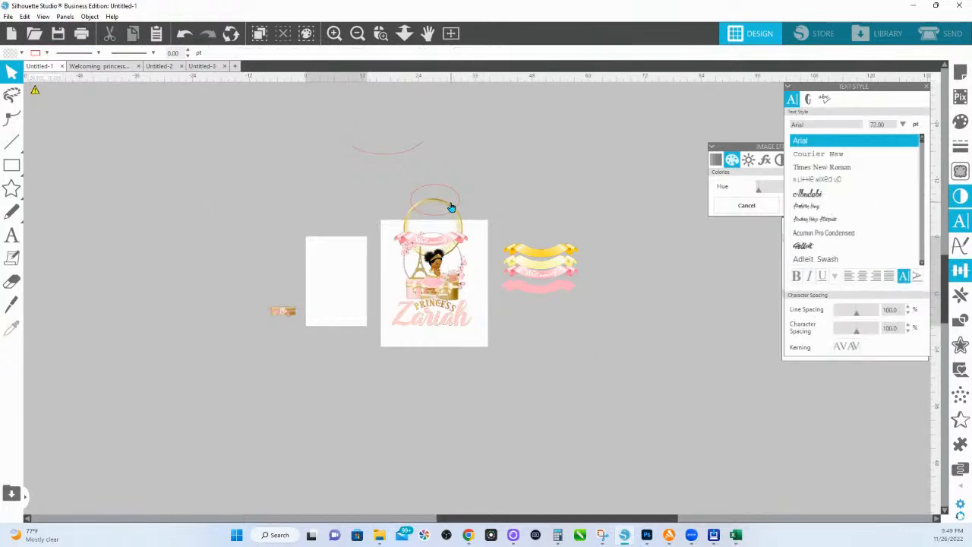
left_click_drag(446, 201, 640, 194)
right_click(563, 167)
left_click(616, 339)
left_click(585, 157)
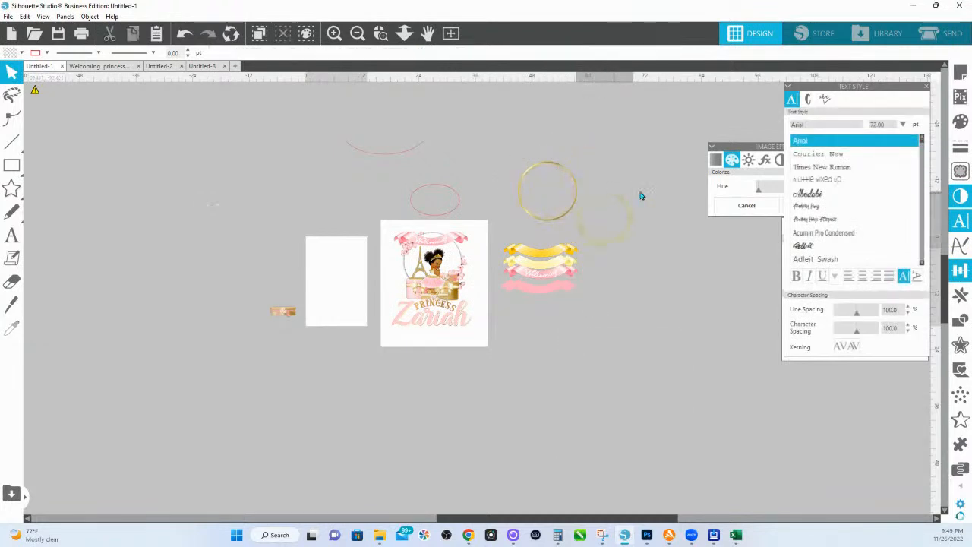
left_click(642, 188)
left_click(561, 171)
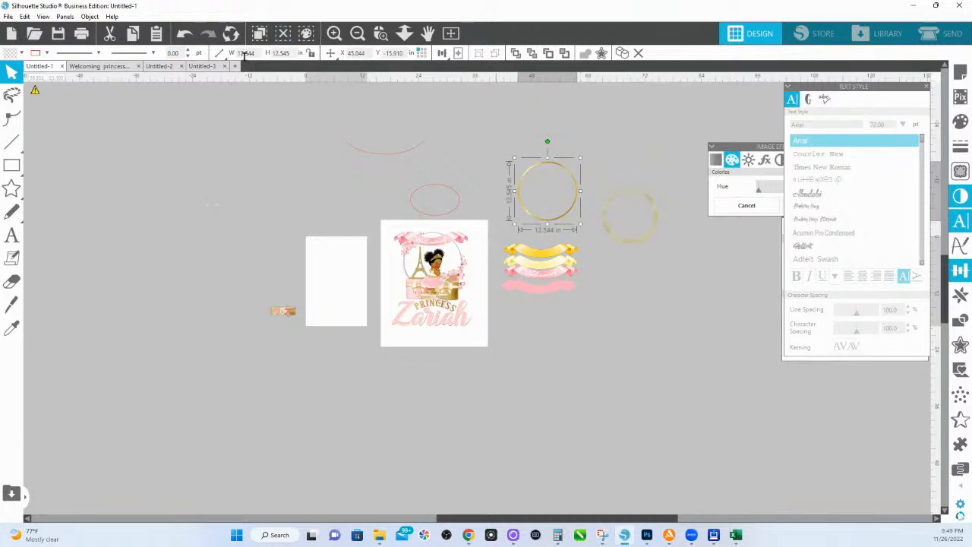
Step: Paste the gold ring into Untitled-3
left_click(202, 66)
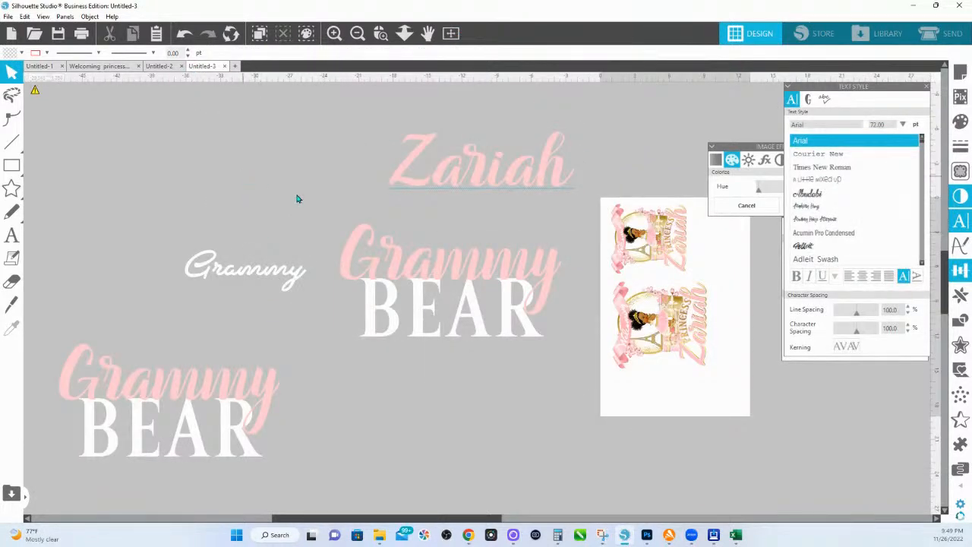
key("ctrl+v")
right_click(485, 243)
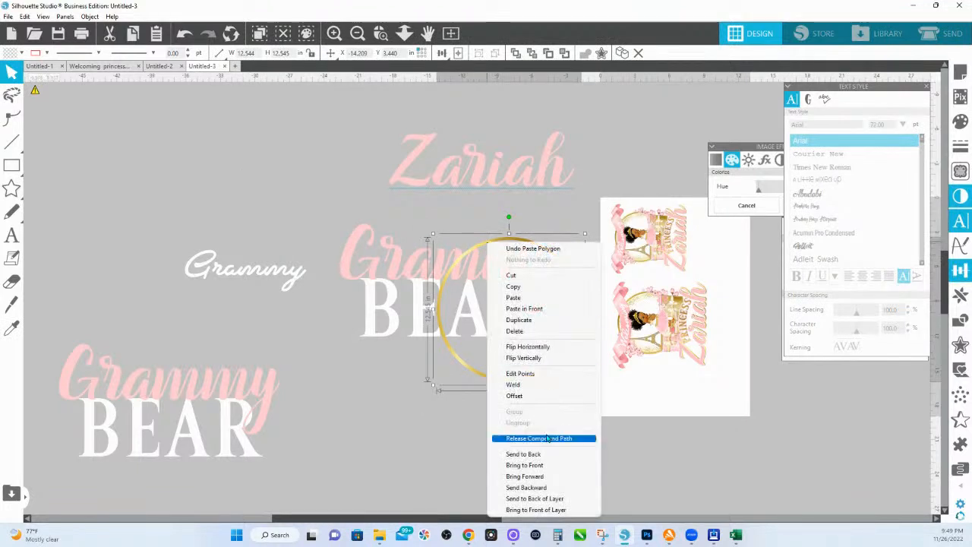
Step: Release the ring into two solid gold circles and move them apart
left_click(547, 439)
left_click_drag(540, 359, 77, 150)
left_click(426, 347)
left_click(225, 231)
mouse_move(456, 422)
left_mouse_down()
mouse_move(431, 426)
mouse_move(456, 450)
mouse_move(458, 432)
left_mouse_up()
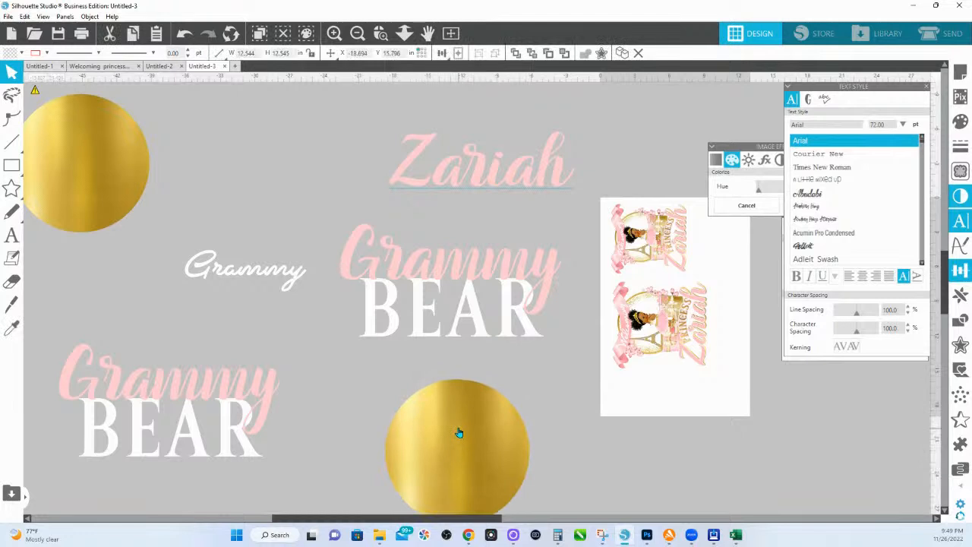
Step: Ungroup BEAR from Grammy and give it a 0.25 in rounded offset outline
left_click(504, 264)
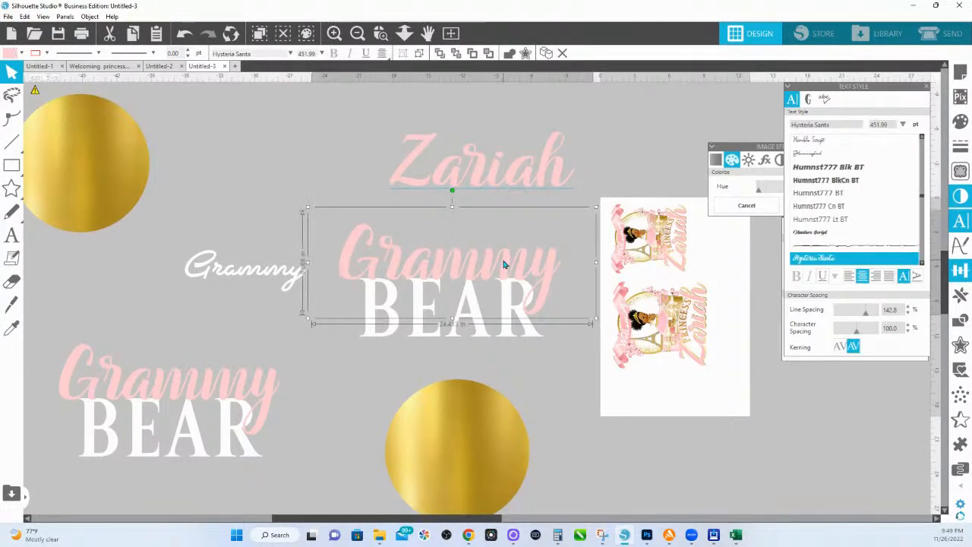
left_click(509, 305)
right_click(509, 305)
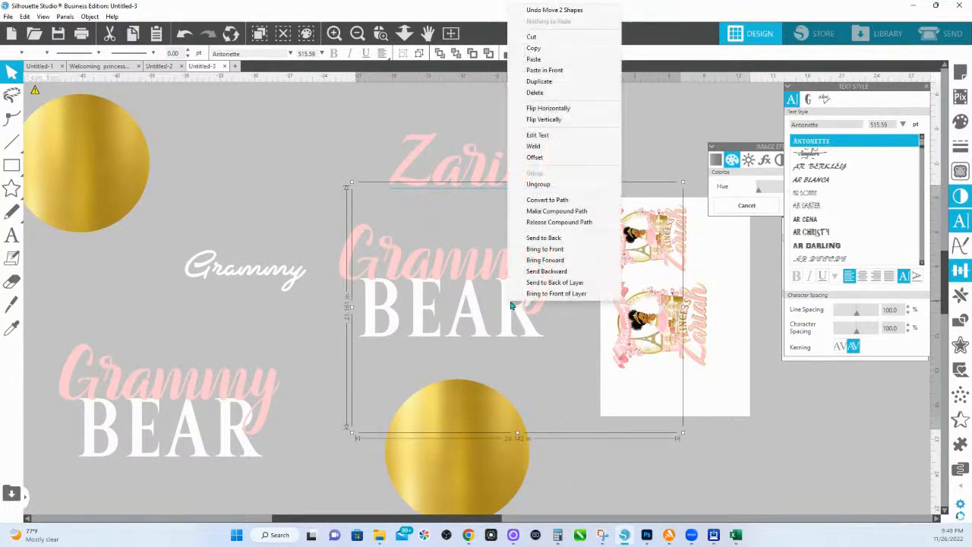
left_click(536, 203)
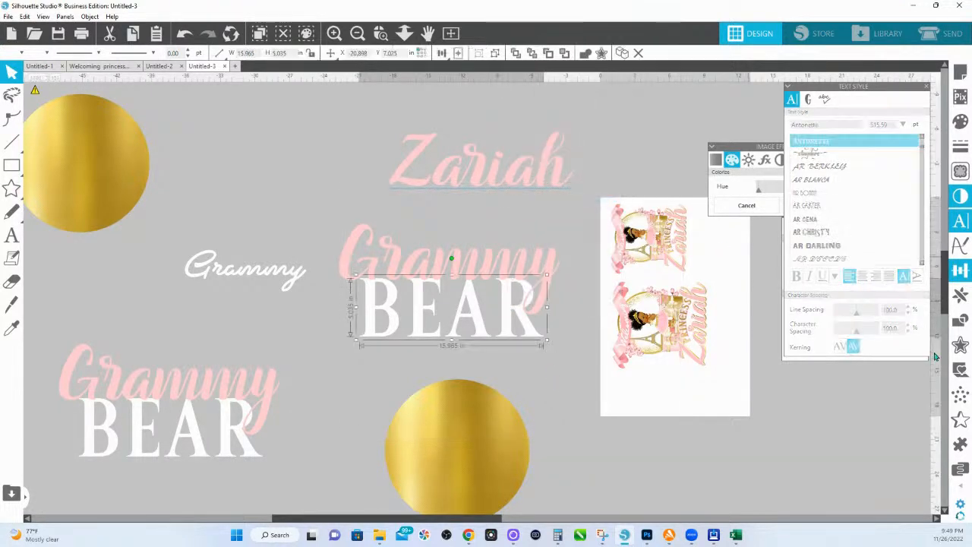
left_click(961, 345)
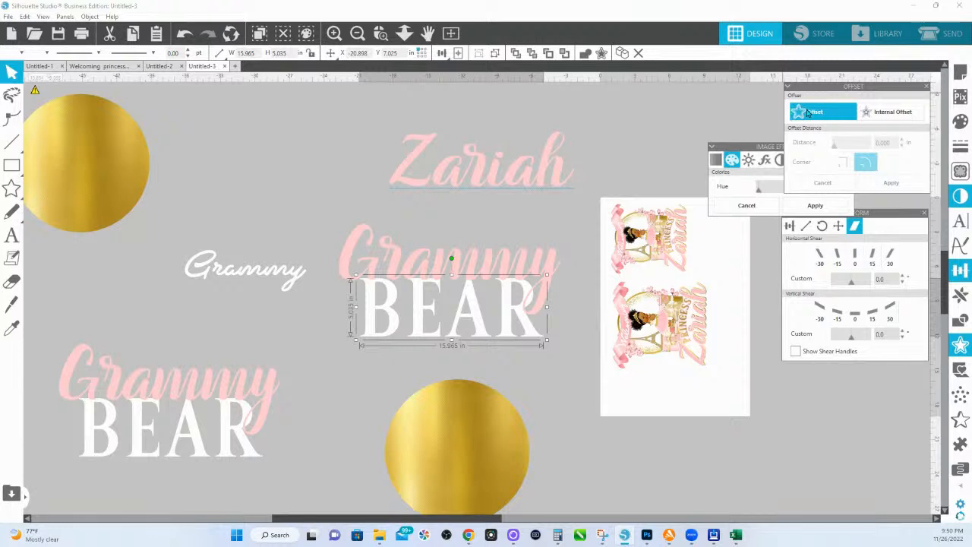
left_click(809, 112)
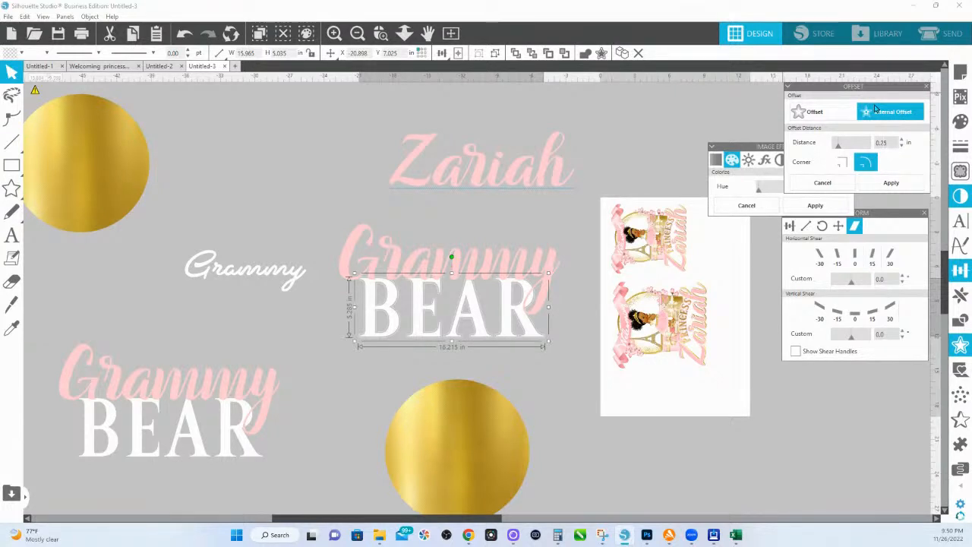
left_click(891, 183)
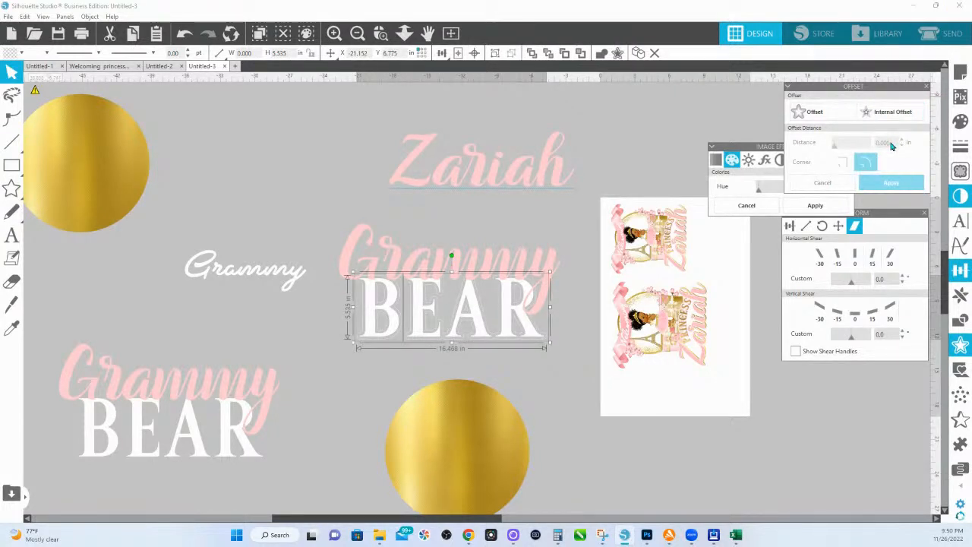
Step: Move the lower gold circle over the BEAR text
key("i")
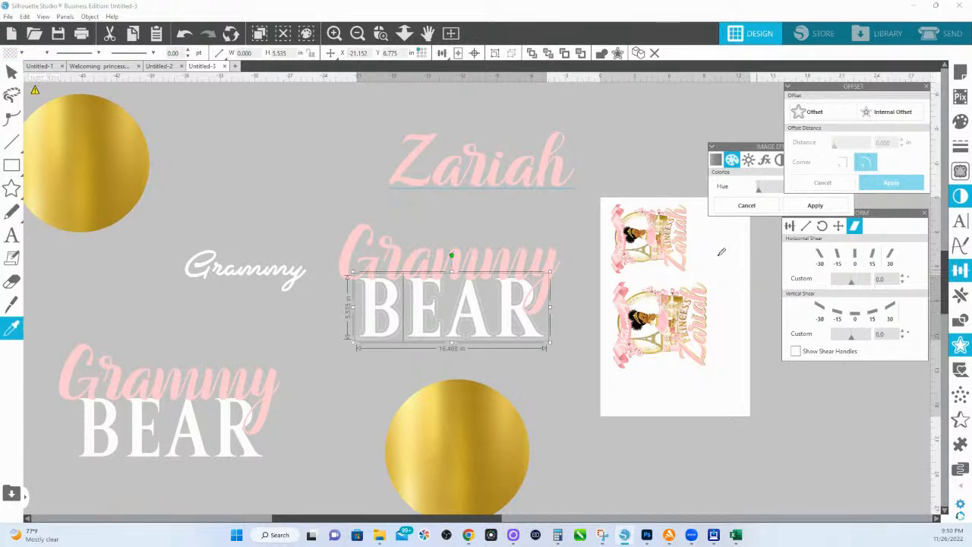
key("v")
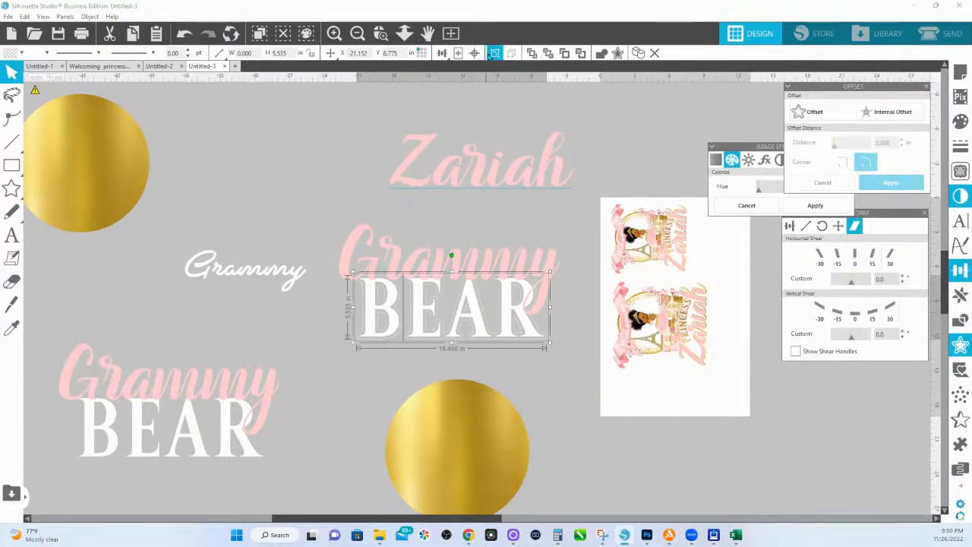
left_click_drag(452, 486, 375, 343)
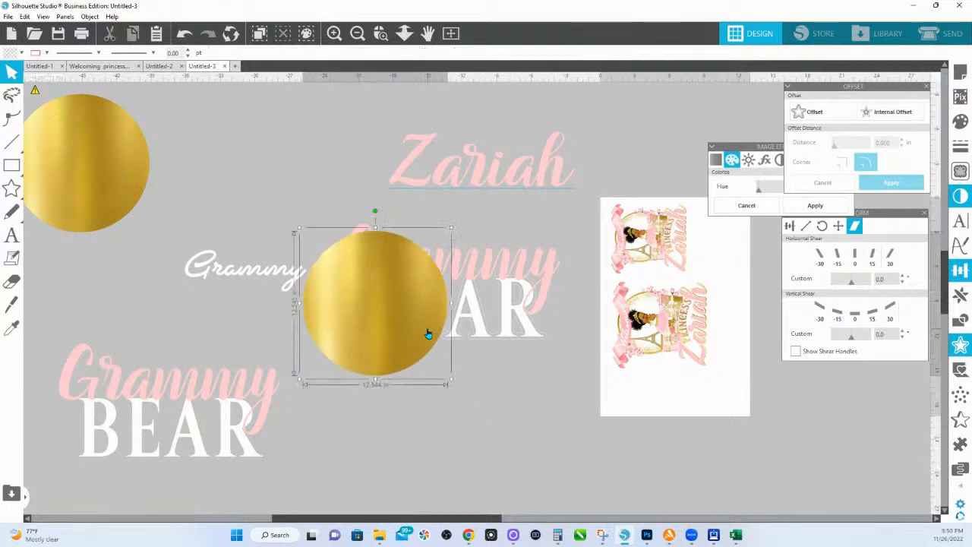
Step: Stretch the gold circle into an ellipse, send it back, and crop it to BEAR's offset
left_click_drag(578, 310, 581, 310)
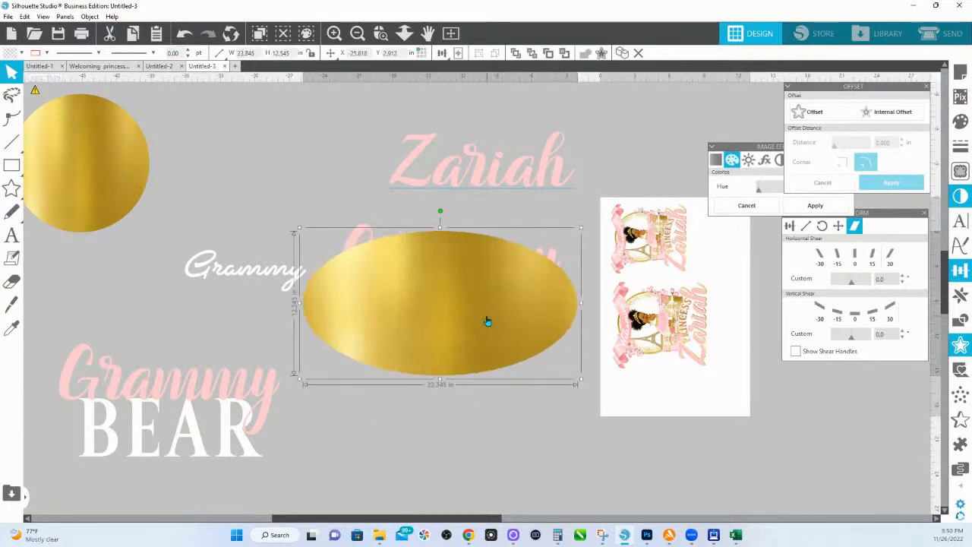
right_click(488, 322)
left_click(531, 252)
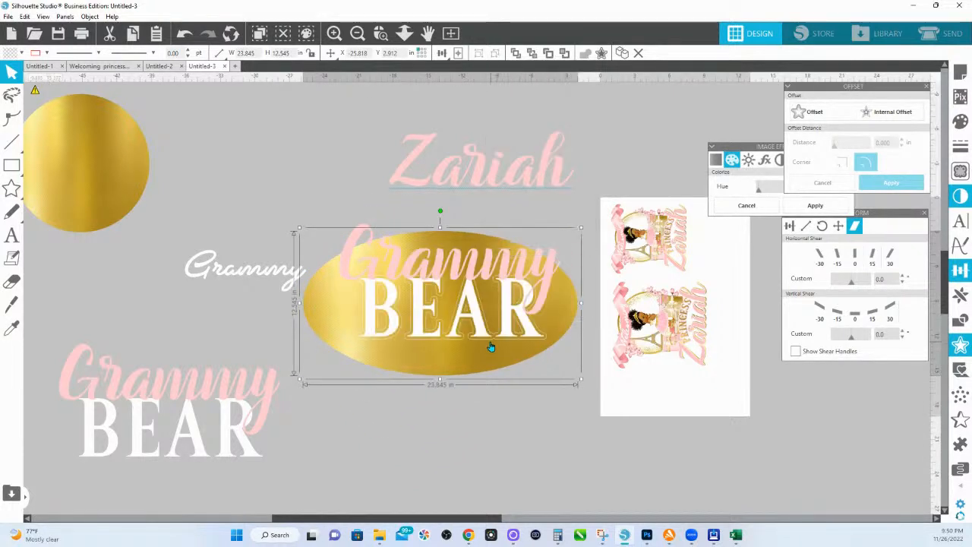
left_click(492, 346)
left_click(495, 360)
left_click(493, 341, "shift")
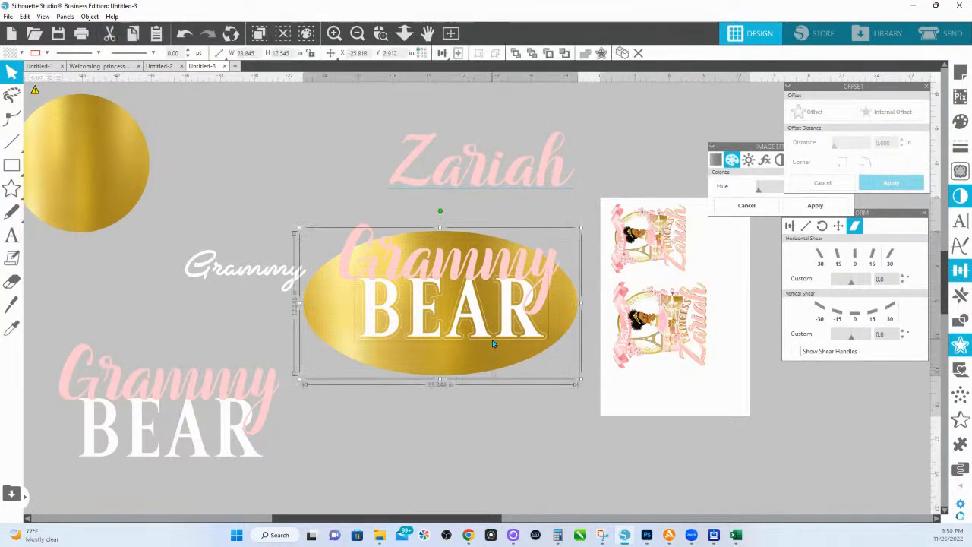
left_click(956, 322)
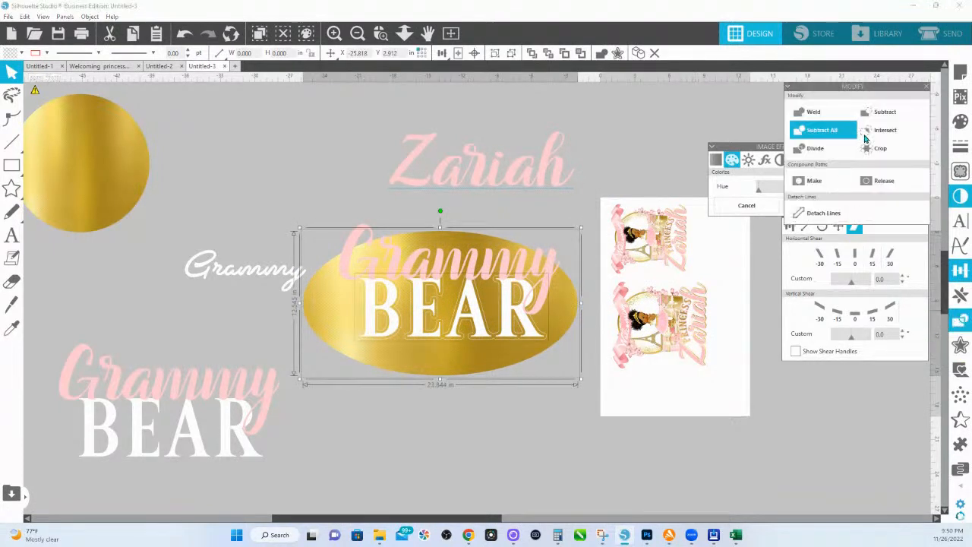
left_click(877, 148)
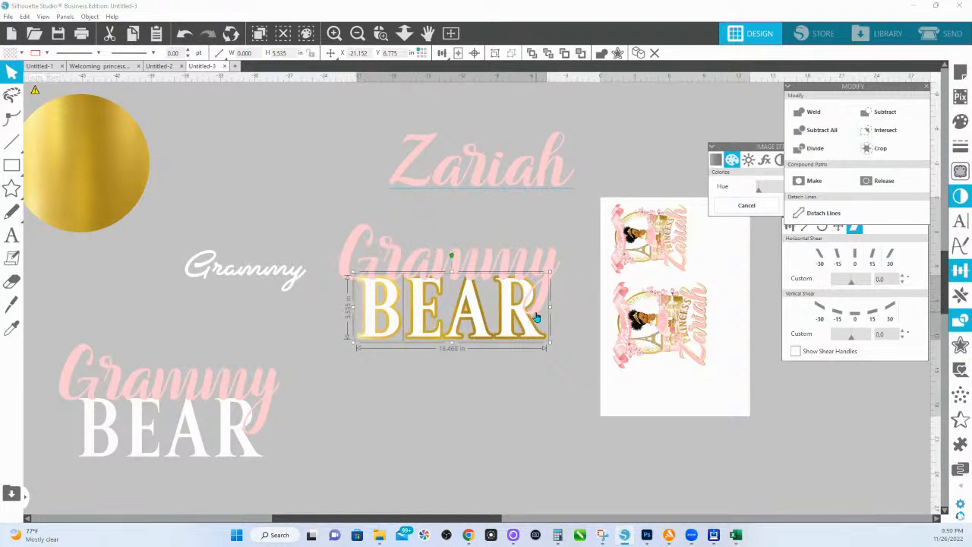
Step: Select all the BEAR layers together and begin an offset around them
left_click(538, 262)
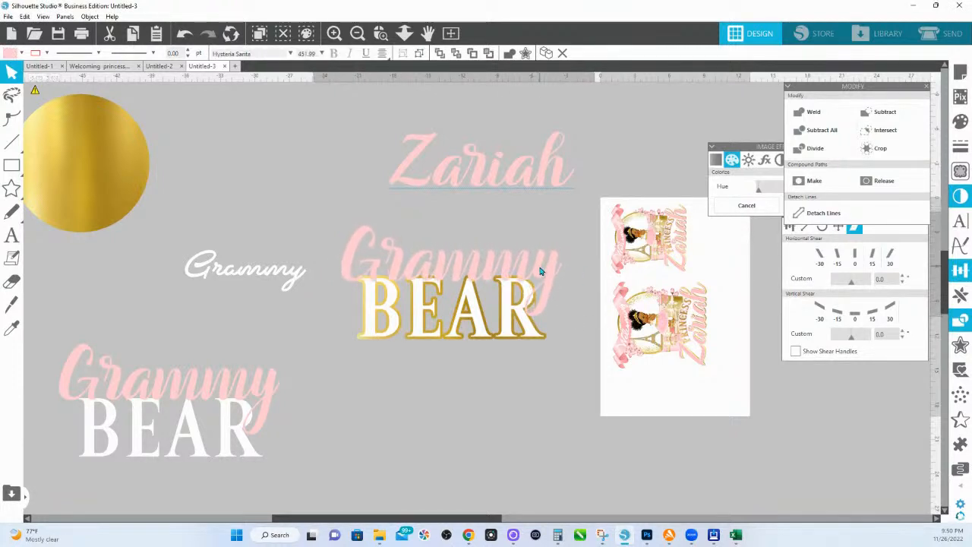
left_click(549, 340)
left_click_drag(586, 383, 365, 343)
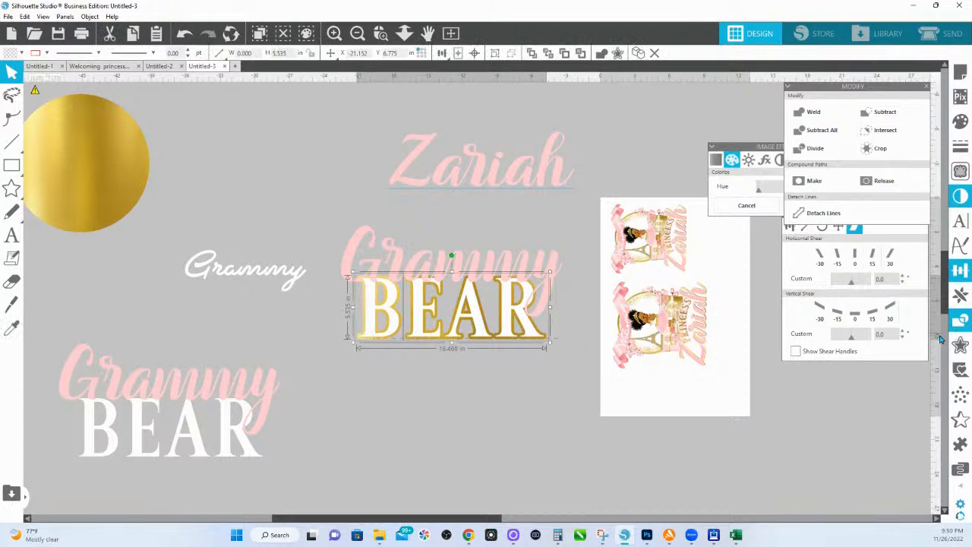
left_click(961, 344)
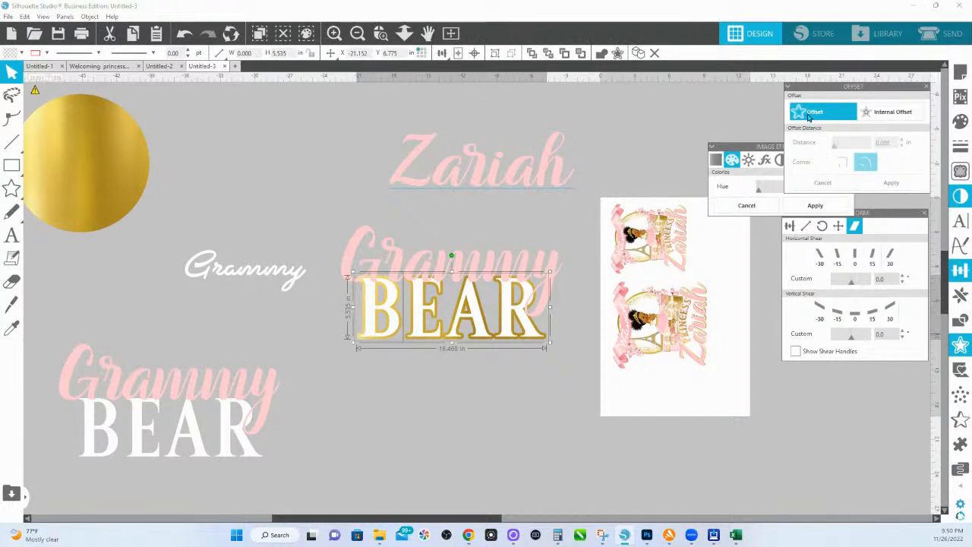
left_click(809, 116)
Step: Apply the offset around BEAR, fill it with sampled pink and set its line colour
left_click(893, 182)
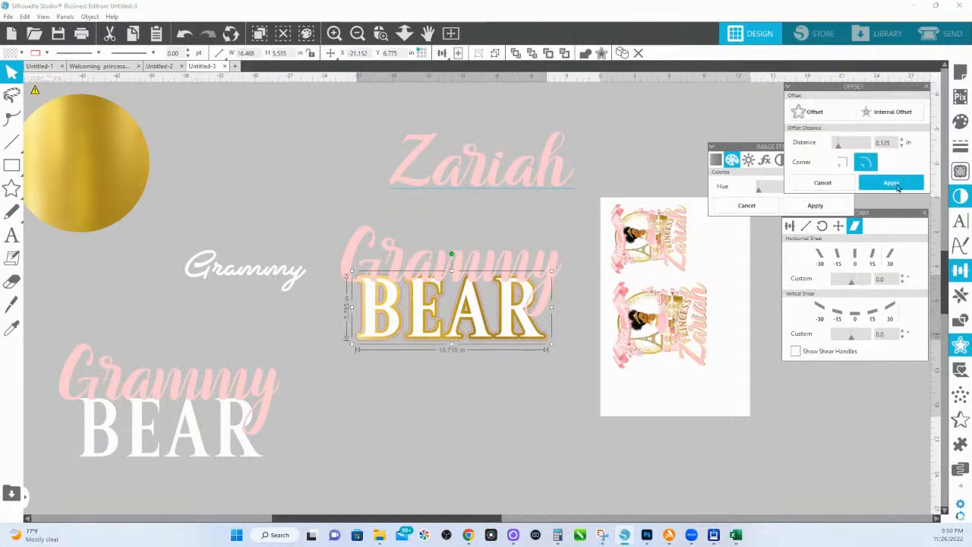
left_click(960, 122)
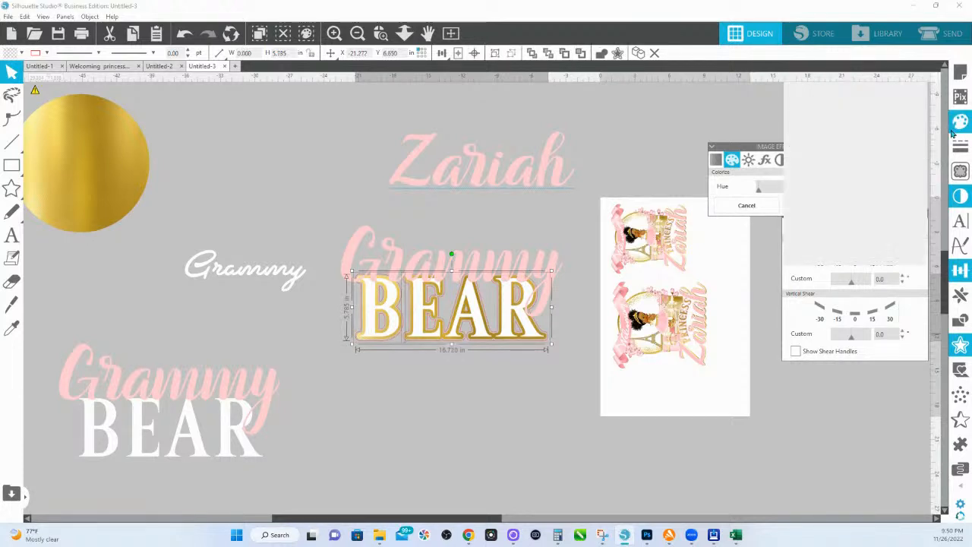
left_click(897, 127)
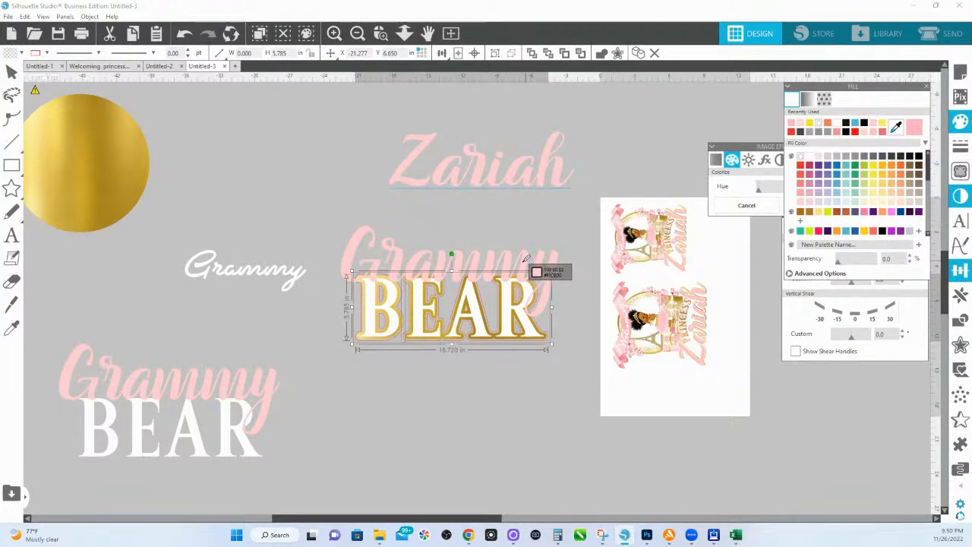
left_click(527, 258)
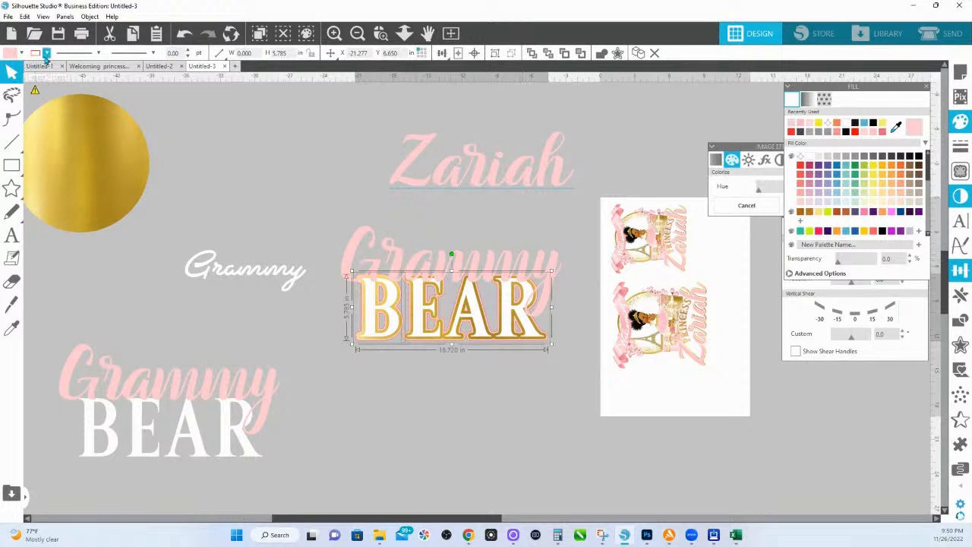
left_click(47, 53)
left_click(42, 93)
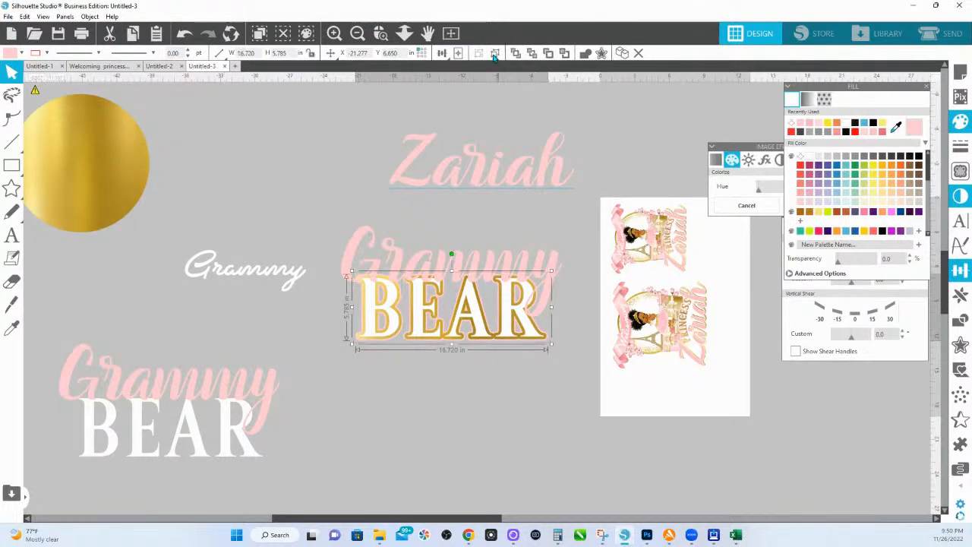
Step: Add a 0.025 in offset around the BEAR lettering
left_click(960, 344)
left_click(798, 112)
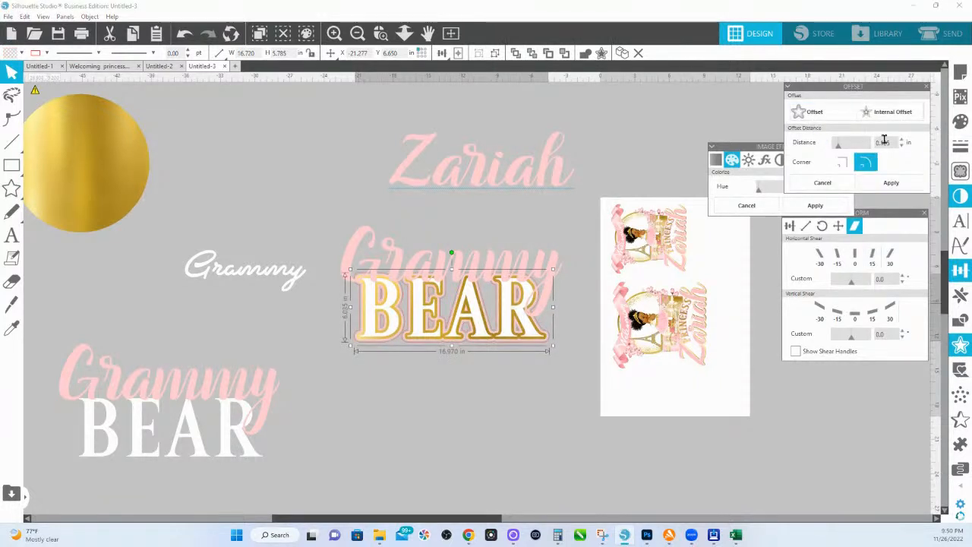
double_click(887, 142)
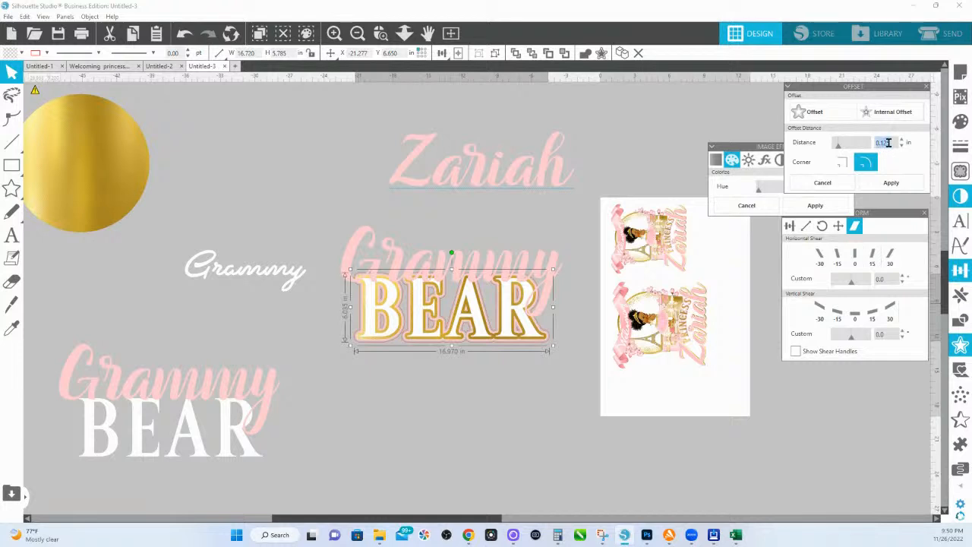
left_click_drag(891, 142, 881, 143)
type(".025")
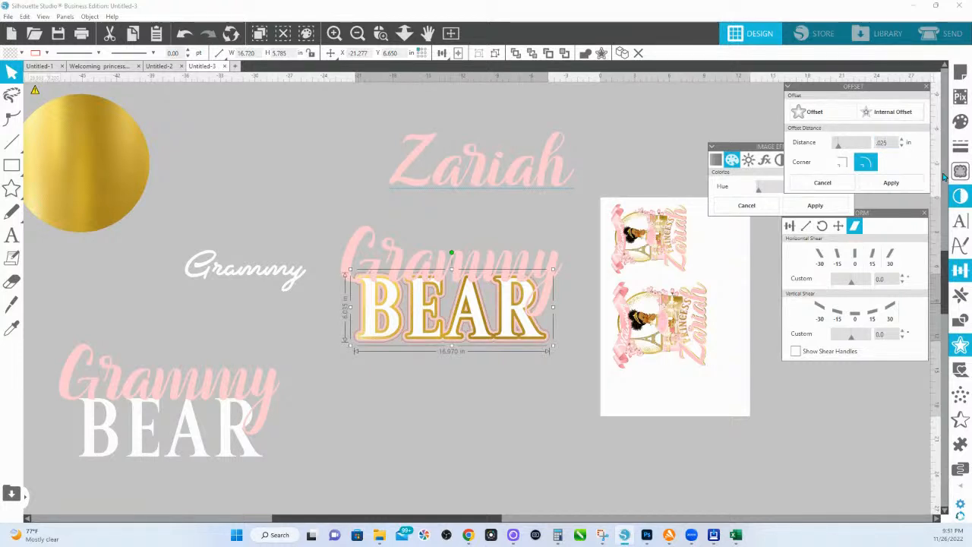
left_click(892, 183)
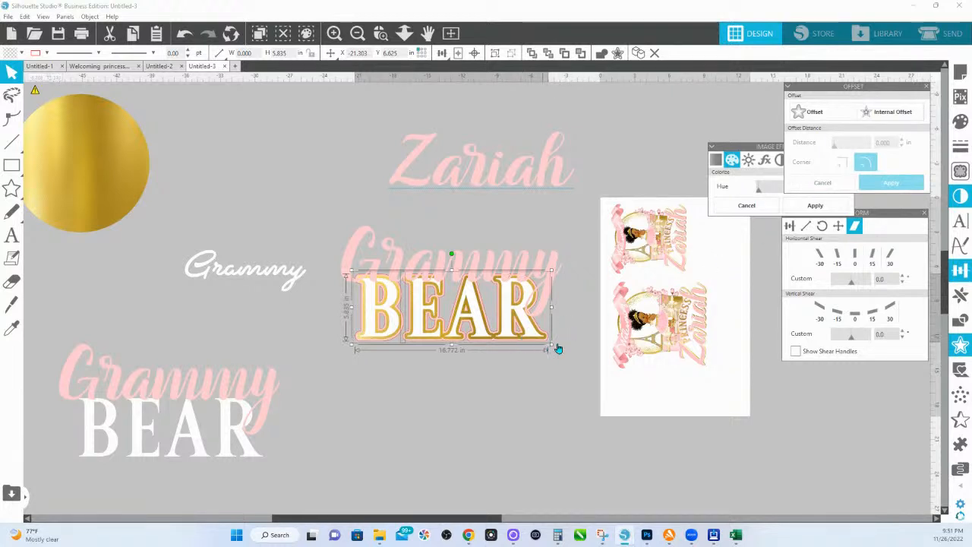
Step: Add a second thin 0.025 in offset around BEAR
left_click(816, 116)
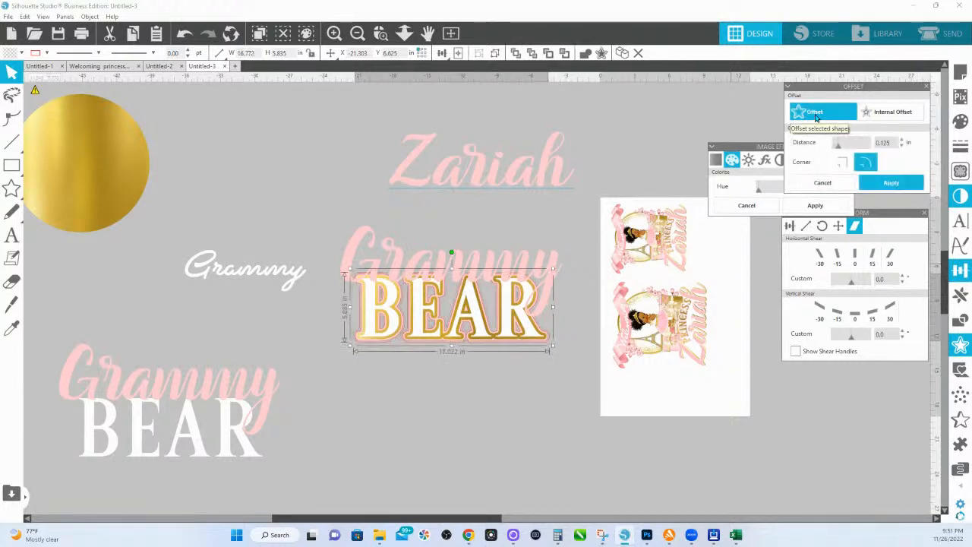
left_click_drag(891, 142, 845, 139)
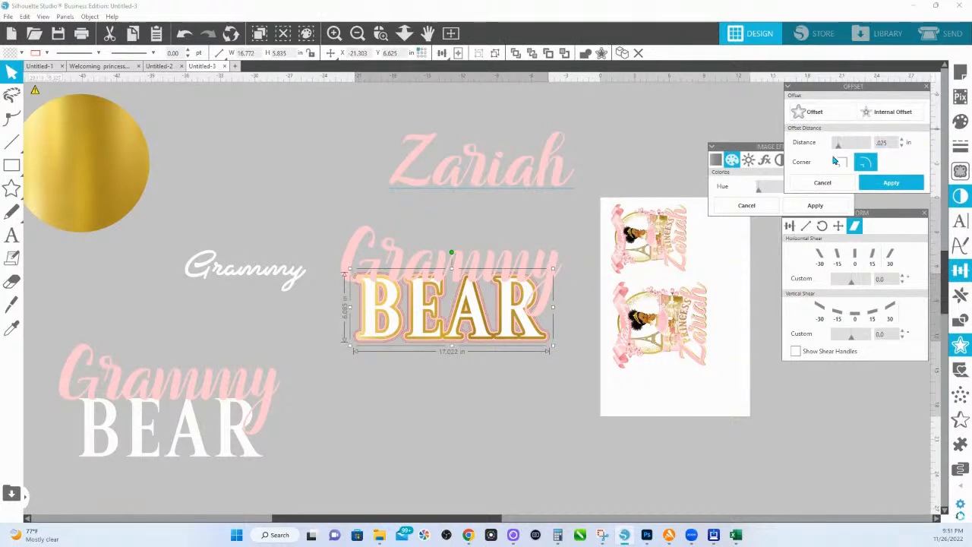
key("Return")
left_click(892, 188)
left_click(961, 121)
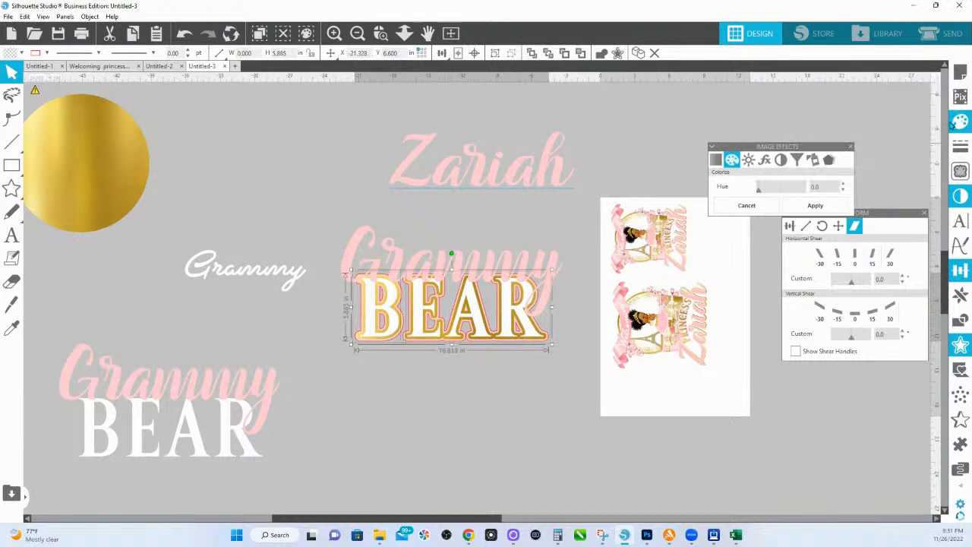
Step: Fill the newest offset with sampled pink and nudge it into alignment
left_click(14, 325)
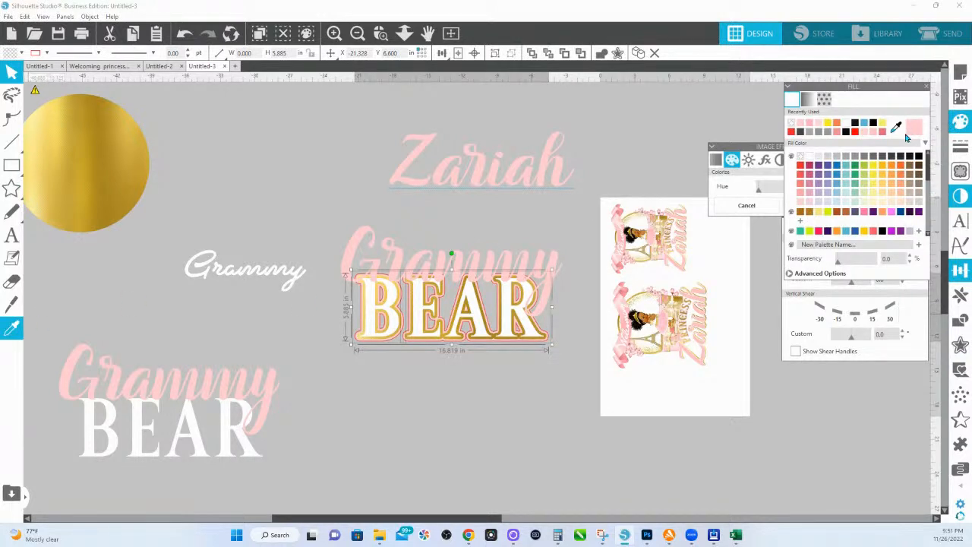
left_click(908, 136)
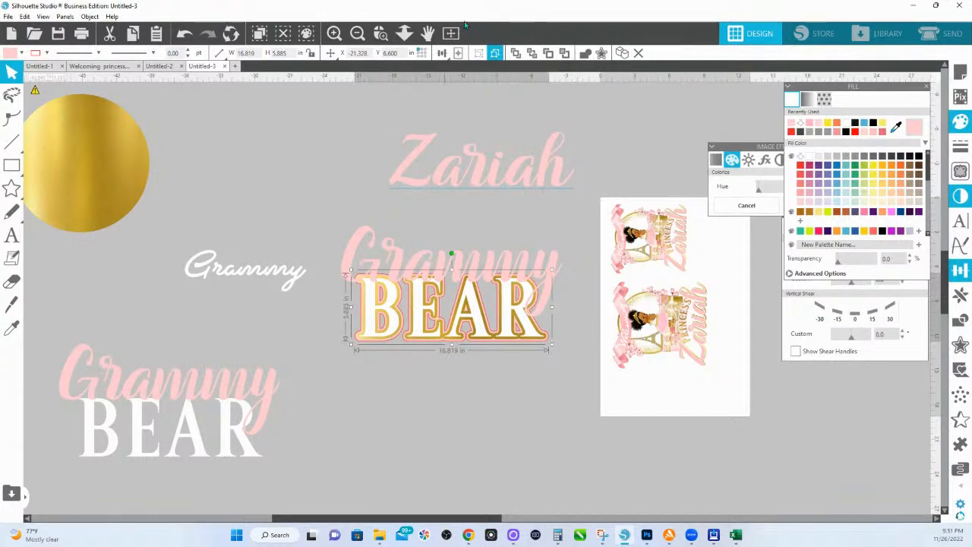
left_click(381, 33)
left_click_drag(345, 266, 515, 347)
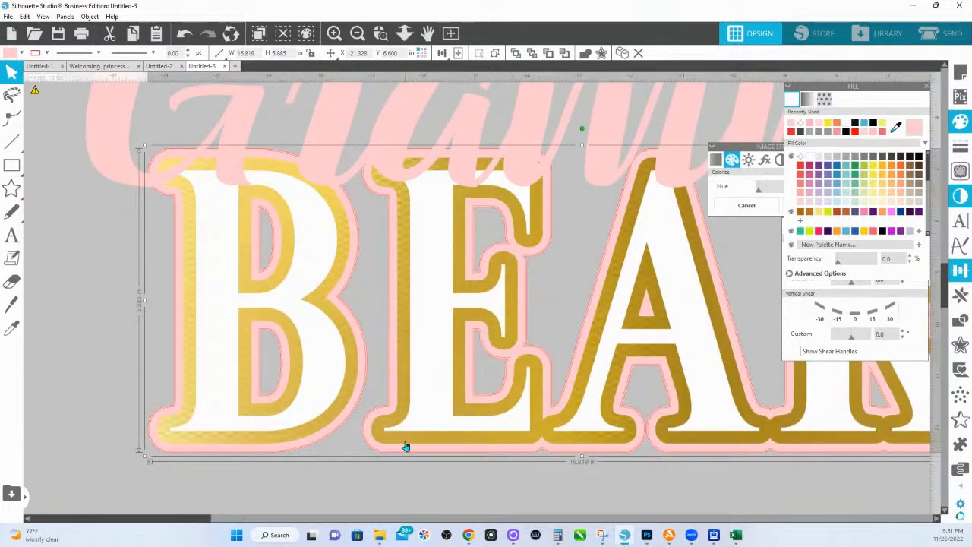
key("Down")
key("Down")
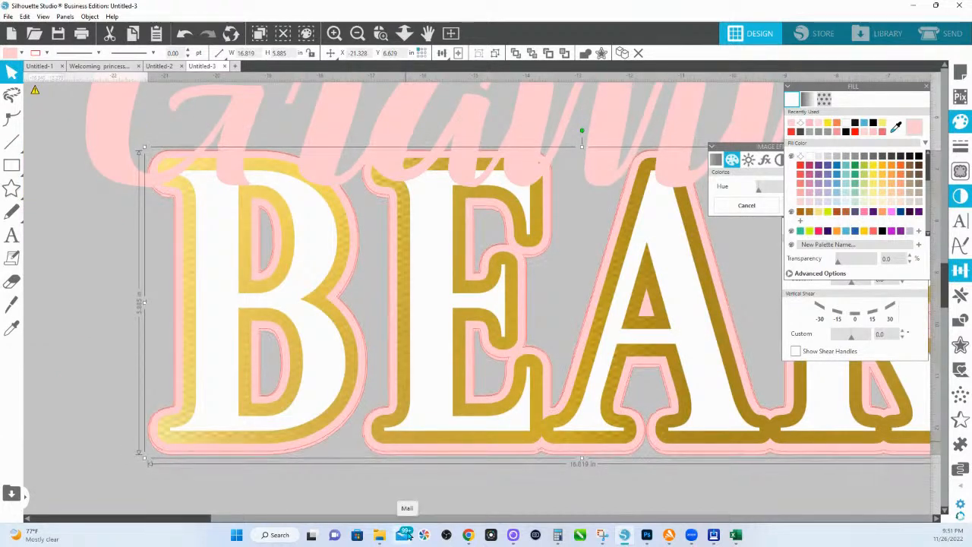
key("Right")
key("Right")
key("Right")
key("Right")
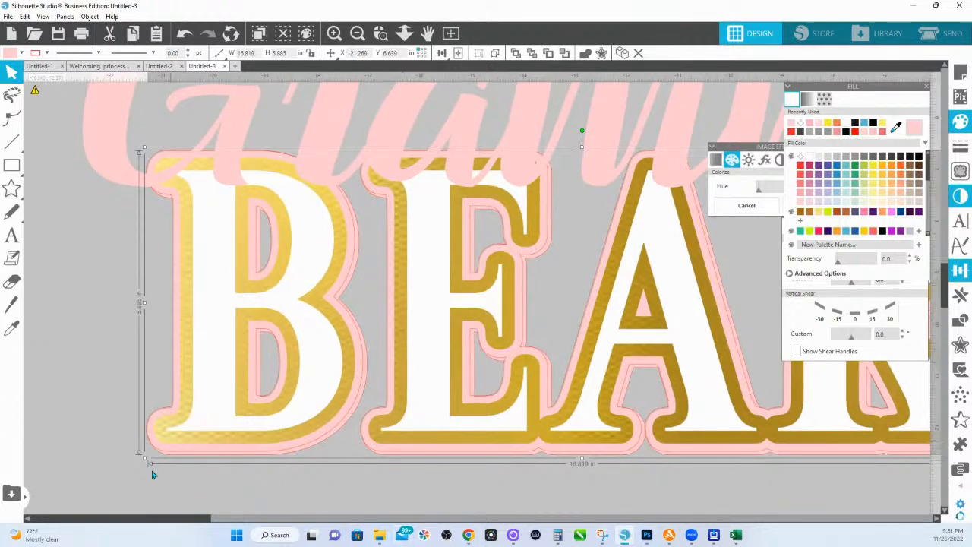
Step: Select all the BEAR layers plus the pink Grammy and change their line colour
left_click_drag(130, 474, 529, 372)
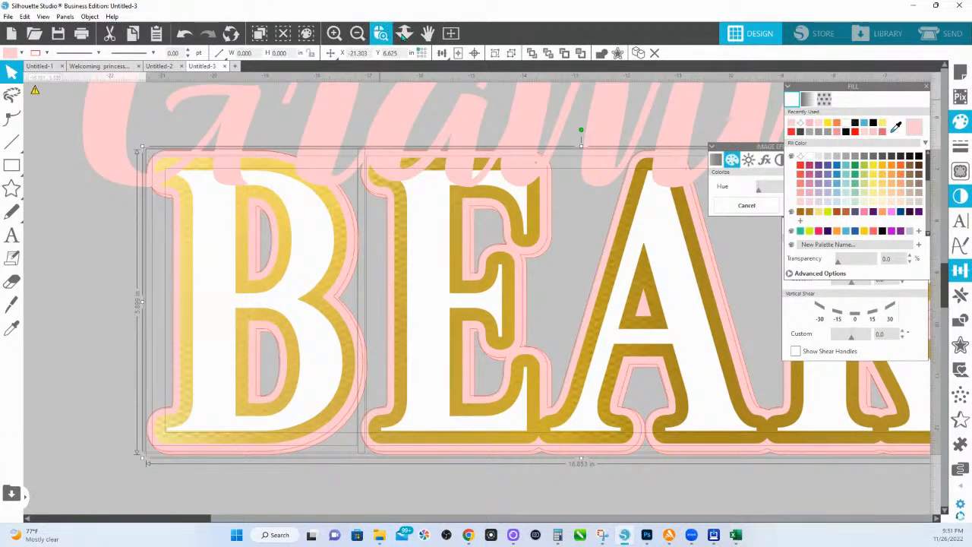
left_click(405, 33)
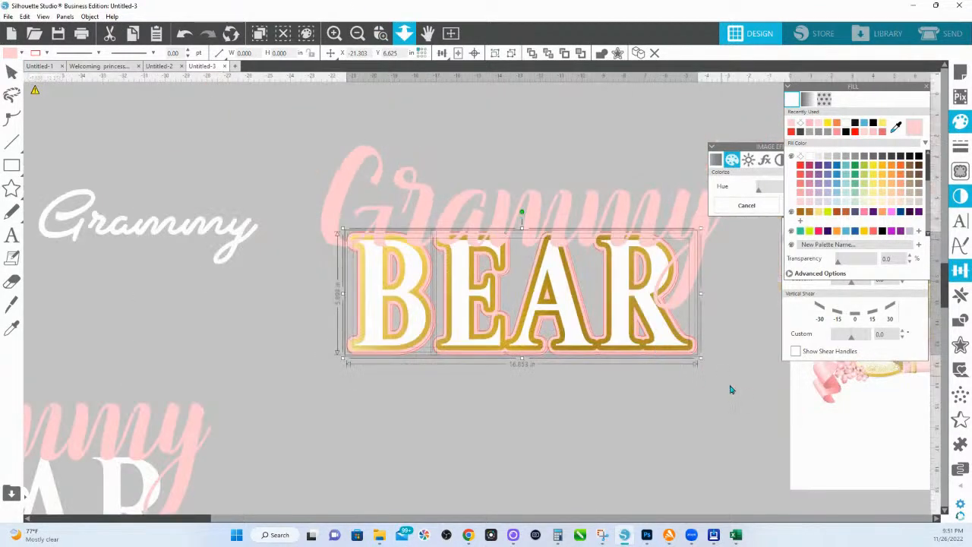
left_click_drag(730, 390, 367, 176)
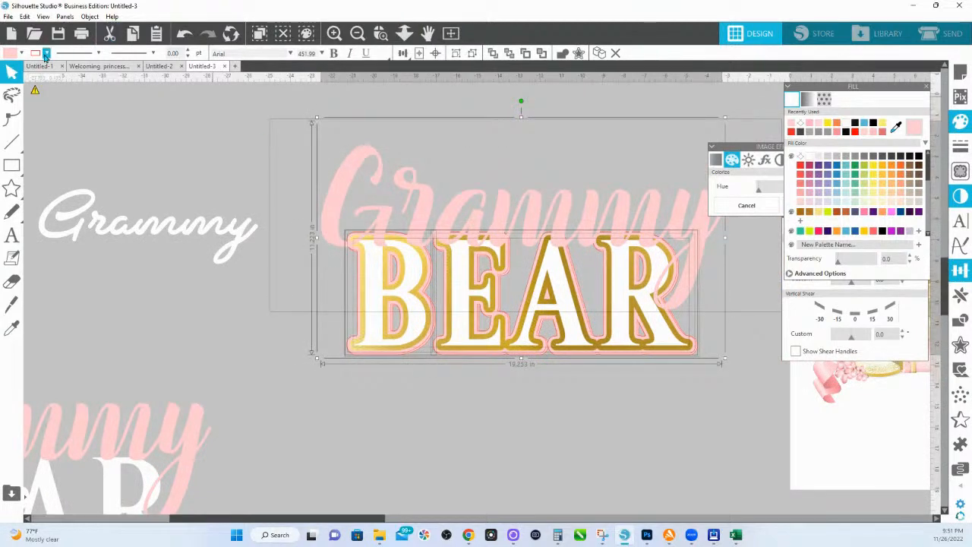
left_click(46, 53)
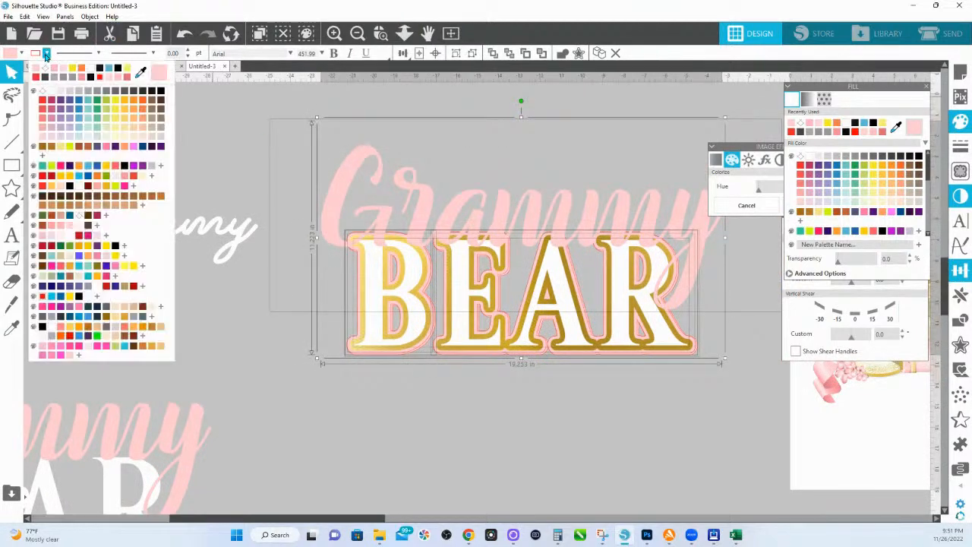
left_click(44, 92)
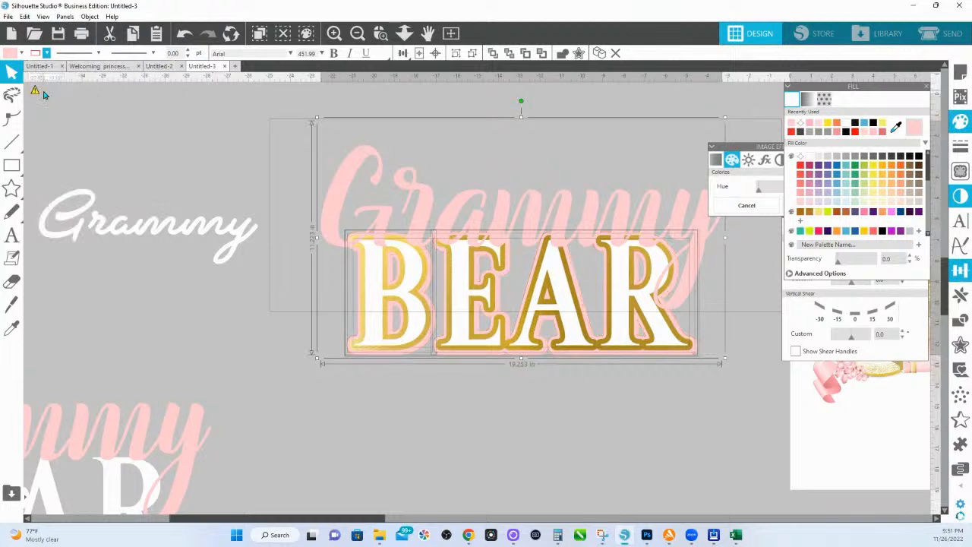
Step: Reselect the BEAR lettering and the pink Grammy text
left_click(551, 405)
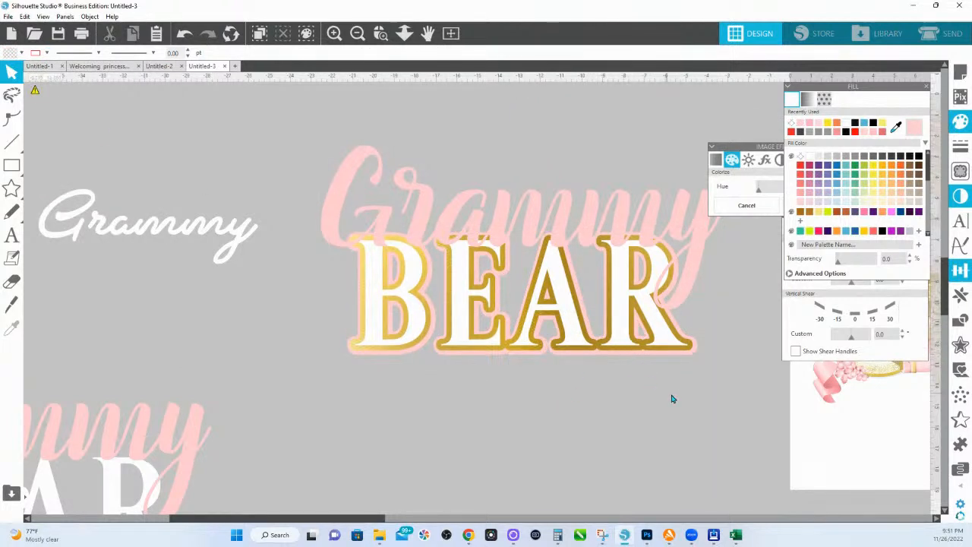
left_click(698, 351)
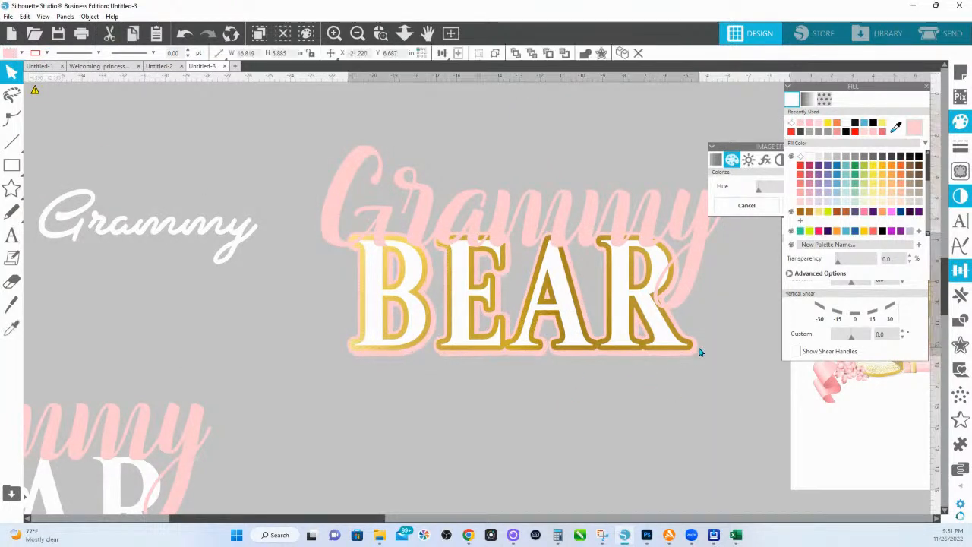
left_click_drag(699, 349, 699, 353)
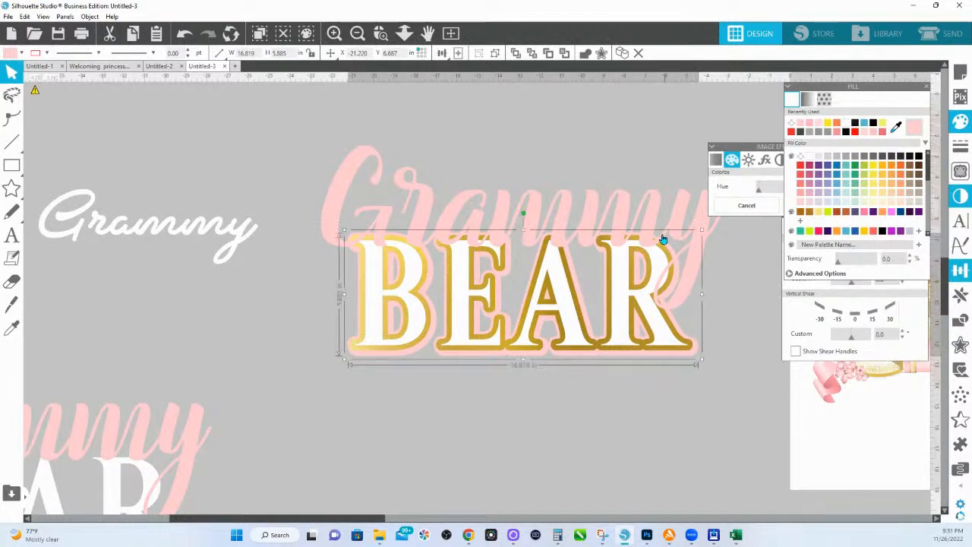
left_click(649, 224)
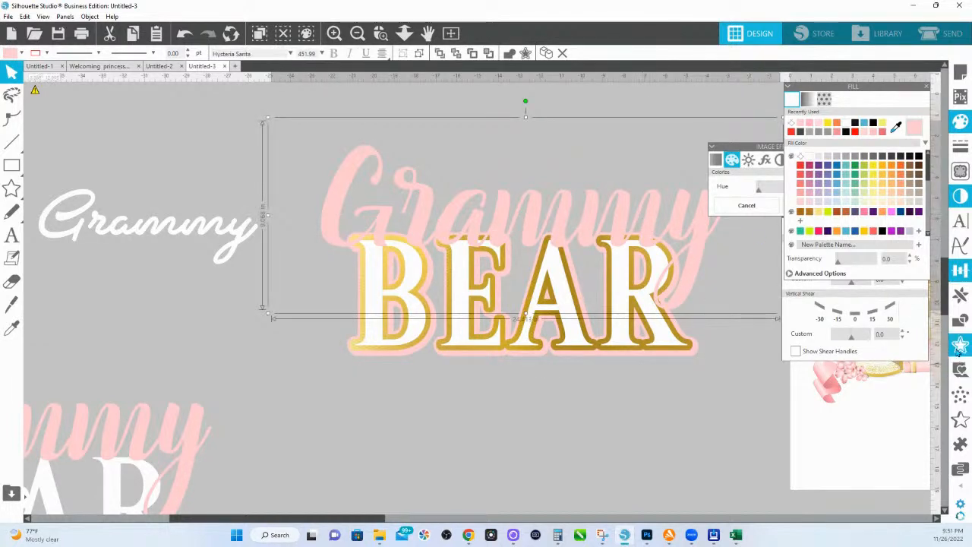
left_click(960, 346)
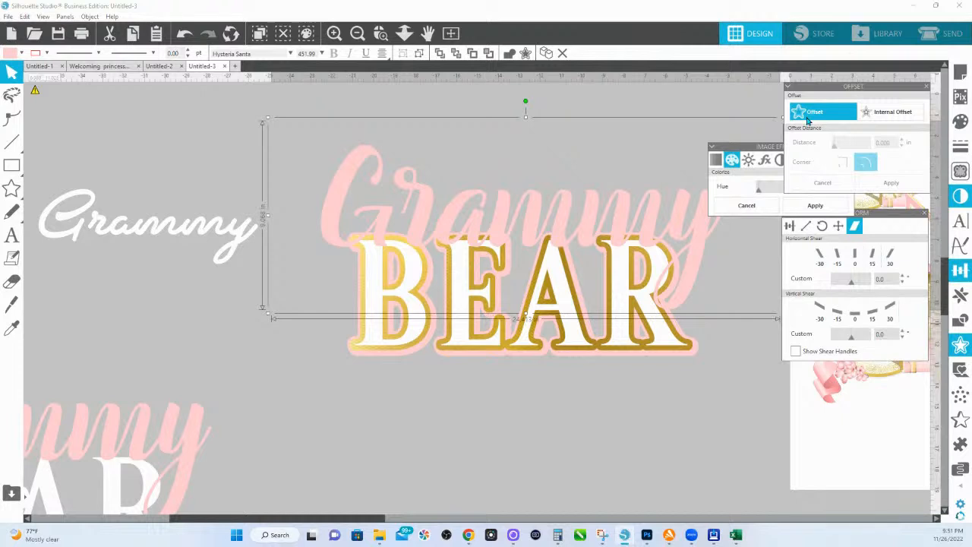
Step: Add an offset around the Grammy text and give it a lighter fill colour
left_click(808, 114)
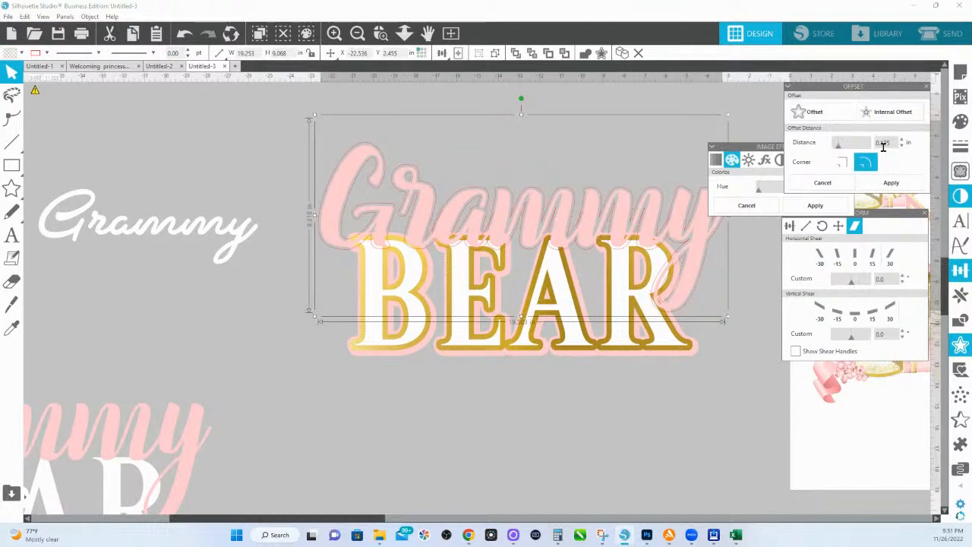
left_click(895, 184)
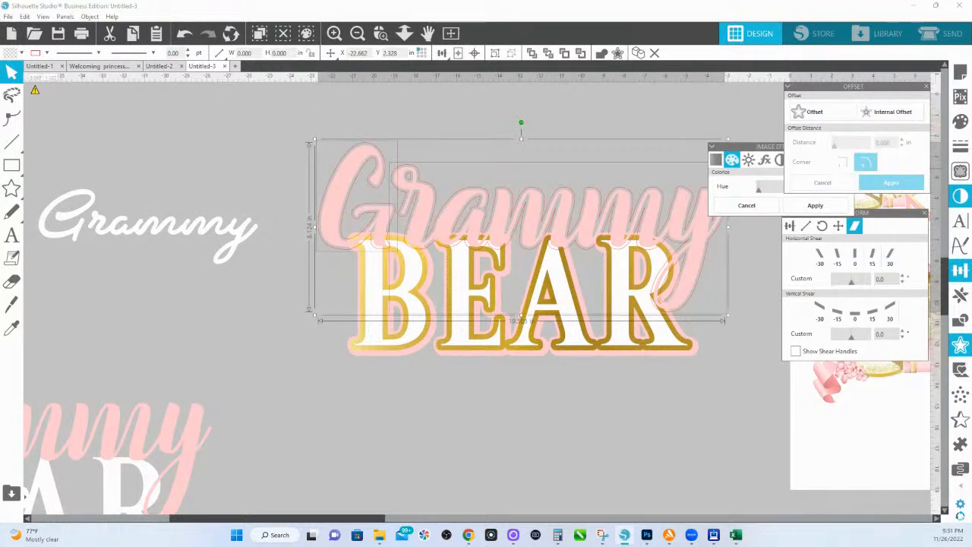
left_click(961, 122)
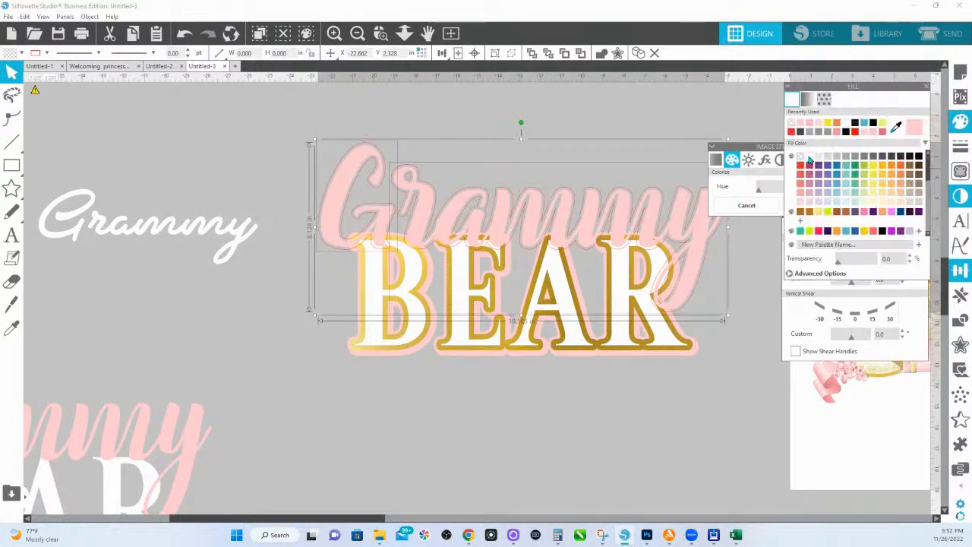
left_click(810, 159)
Step: Create a 0.025 in offset outline around the Grammy lettering and fill it yellow
left_click(961, 344)
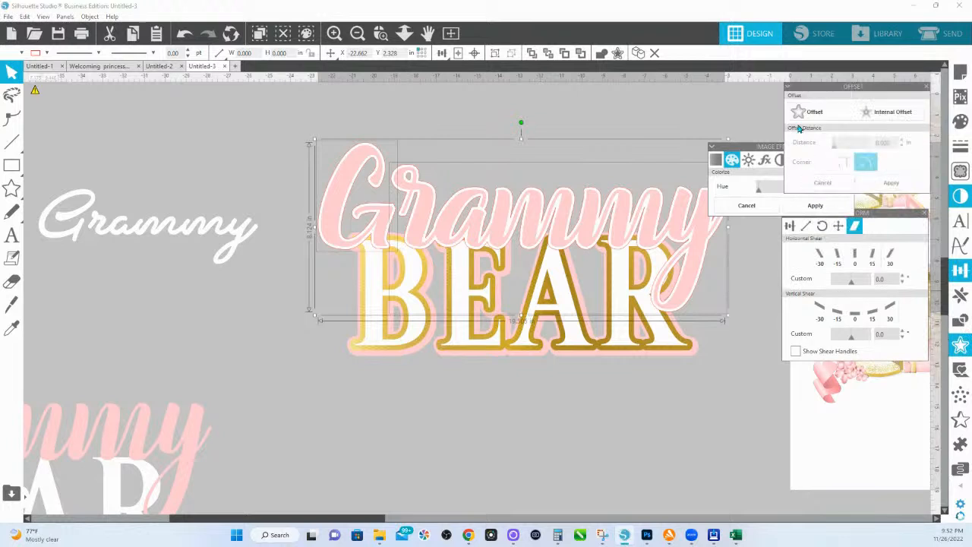
left_click(807, 114)
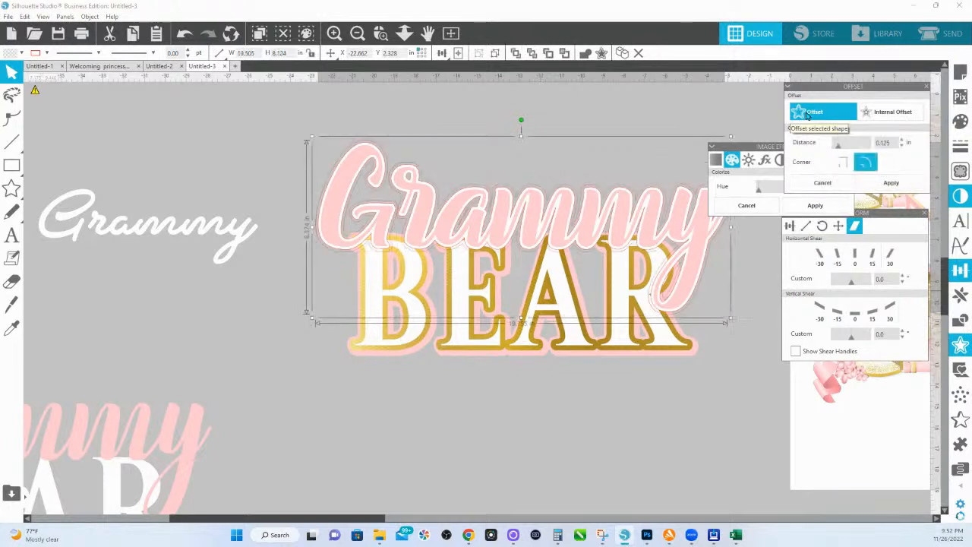
left_click_drag(894, 142, 825, 146)
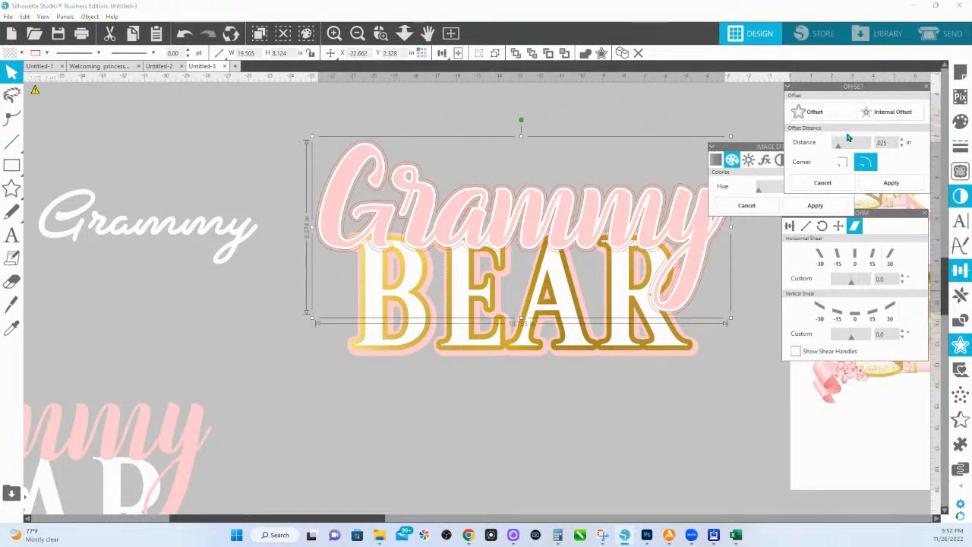
left_click(891, 183)
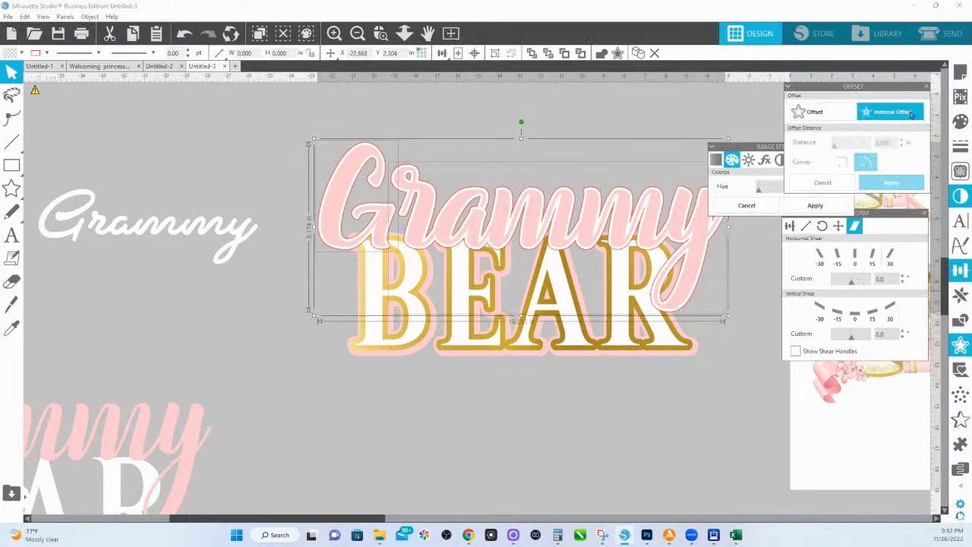
left_click(959, 119)
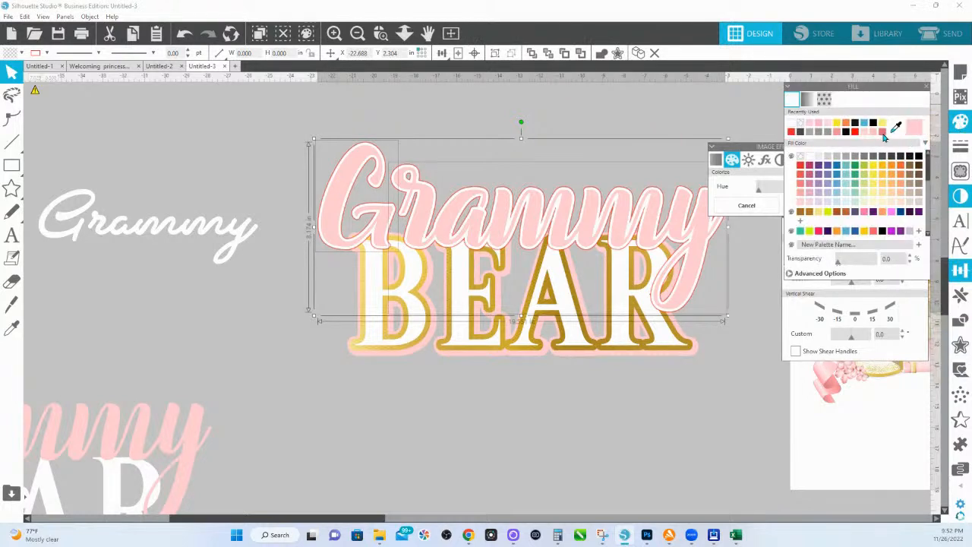
left_click(882, 126)
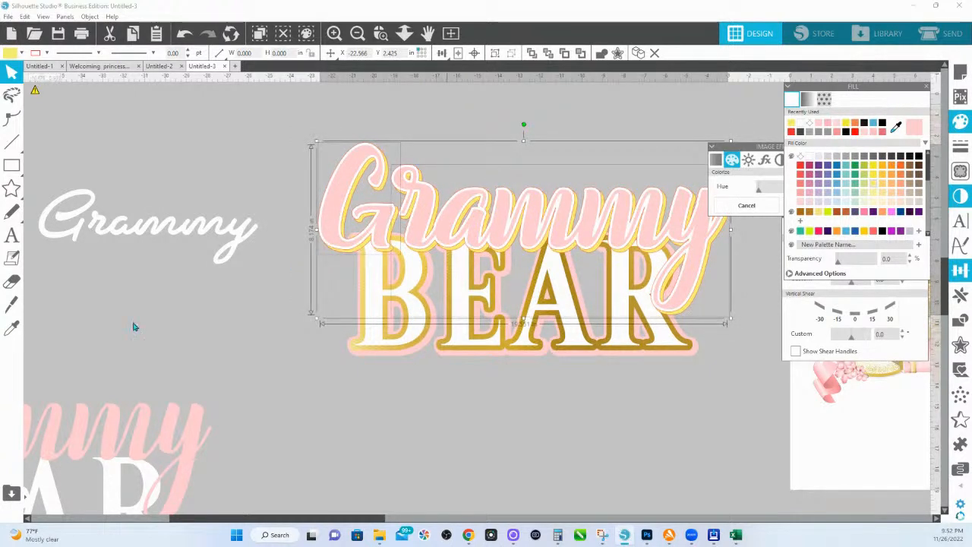
Step: Sample BEAR's gold onto the outline with the Eyedropper, then select the gold circle
left_click(11, 328)
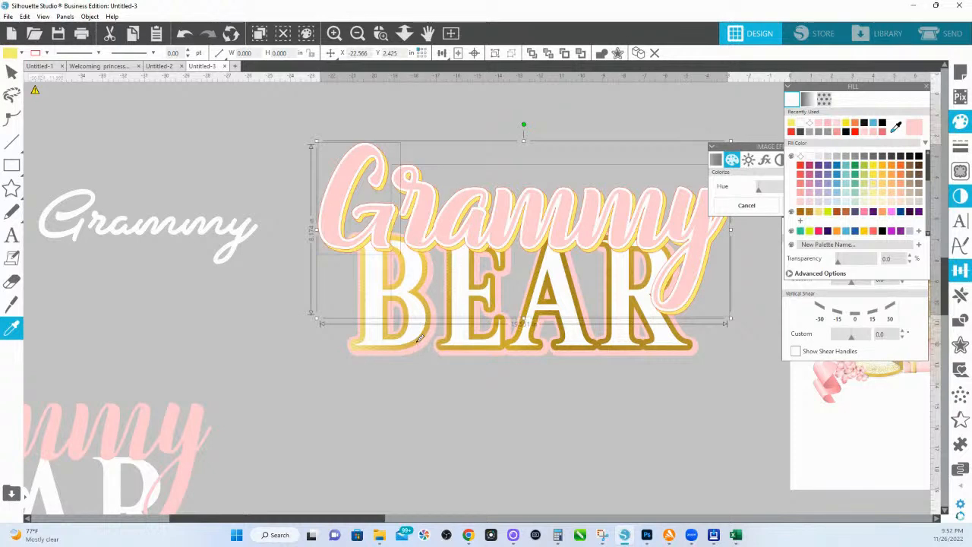
left_click(417, 344)
left_click(392, 423)
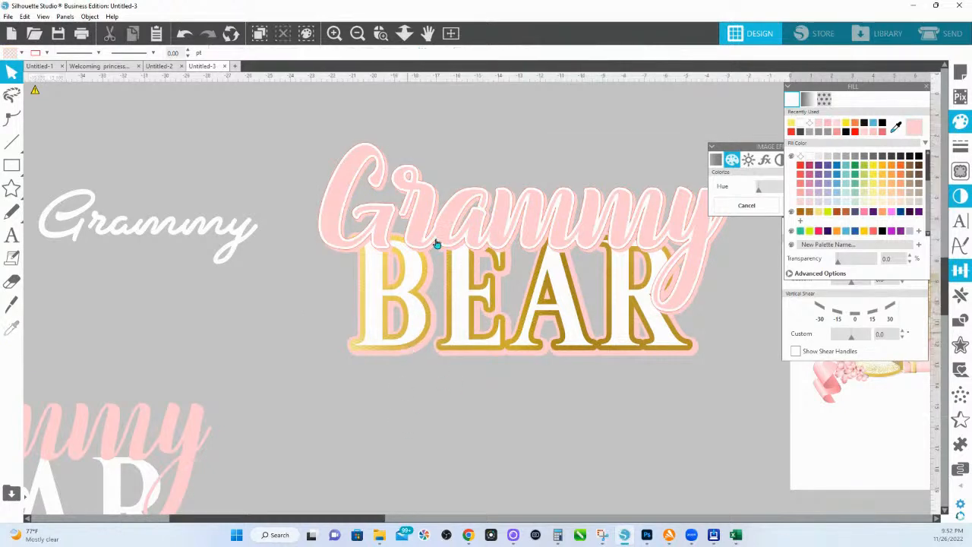
left_click(404, 32)
left_click(409, 309)
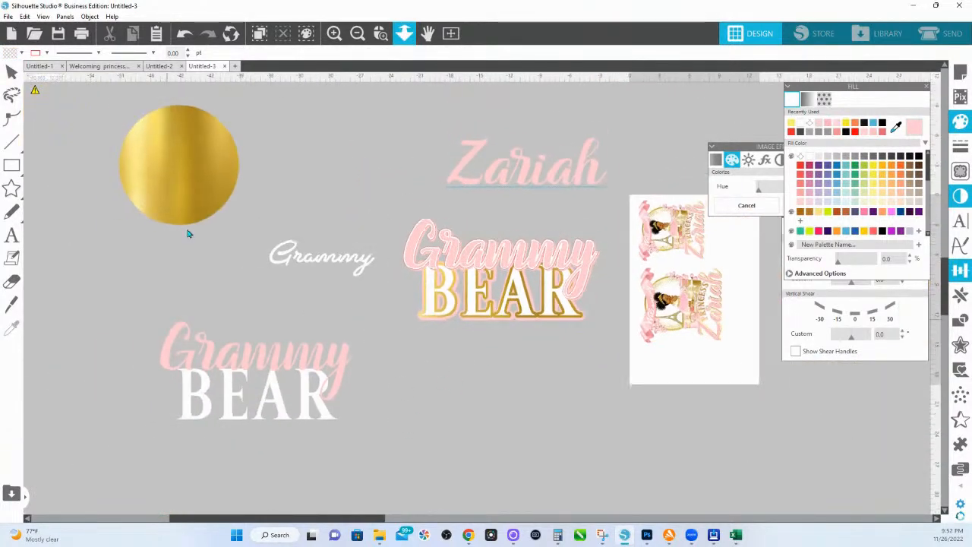
Step: Copy the gold circle over Grammy BEAR and stretch it into a 26.879 in wide ellipse
left_click(190, 189)
left_click_drag(190, 189, 437, 281)
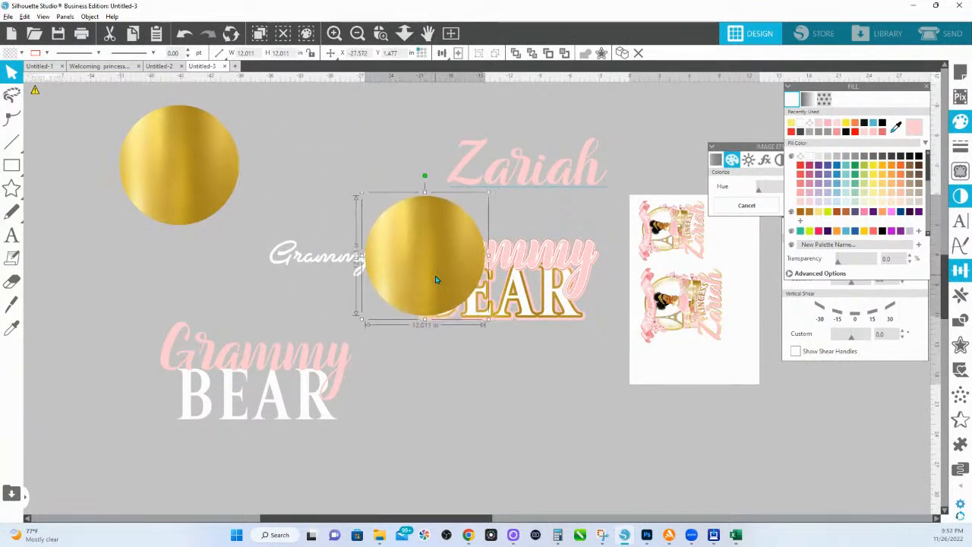
left_click_drag(490, 256, 638, 255)
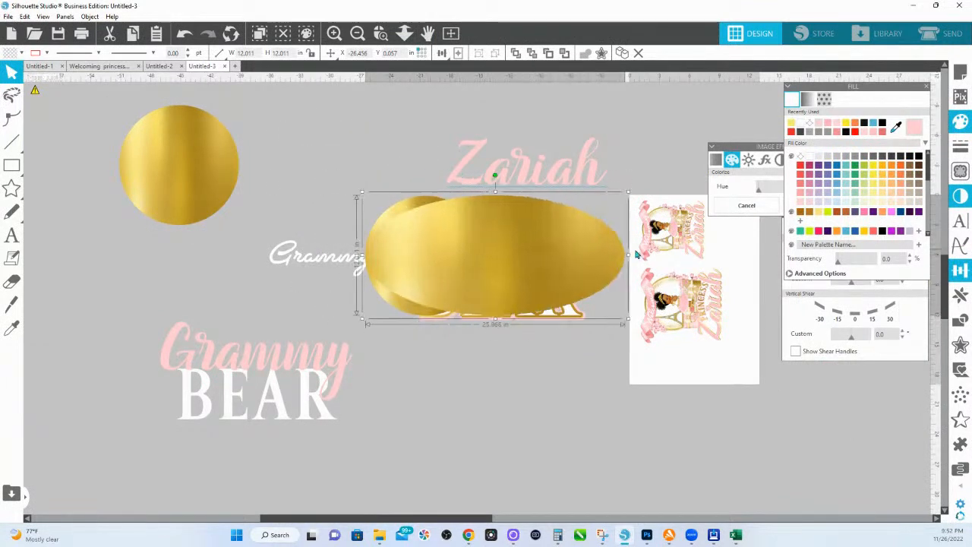
left_click_drag(407, 212, 167, 219)
Step: Send the gold ellipse behind the lettering and zoom in on Grammy
left_click(454, 242)
right_click(454, 242)
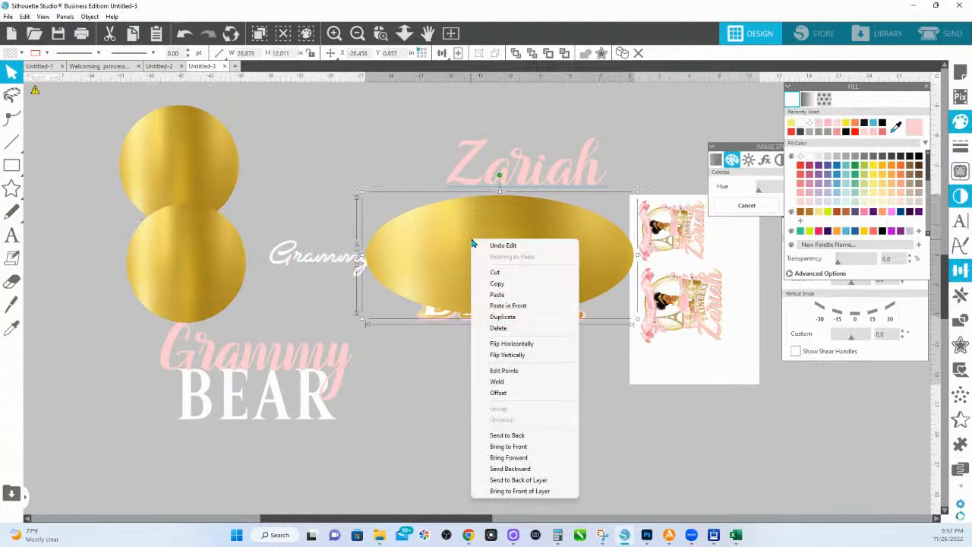
left_click(502, 437)
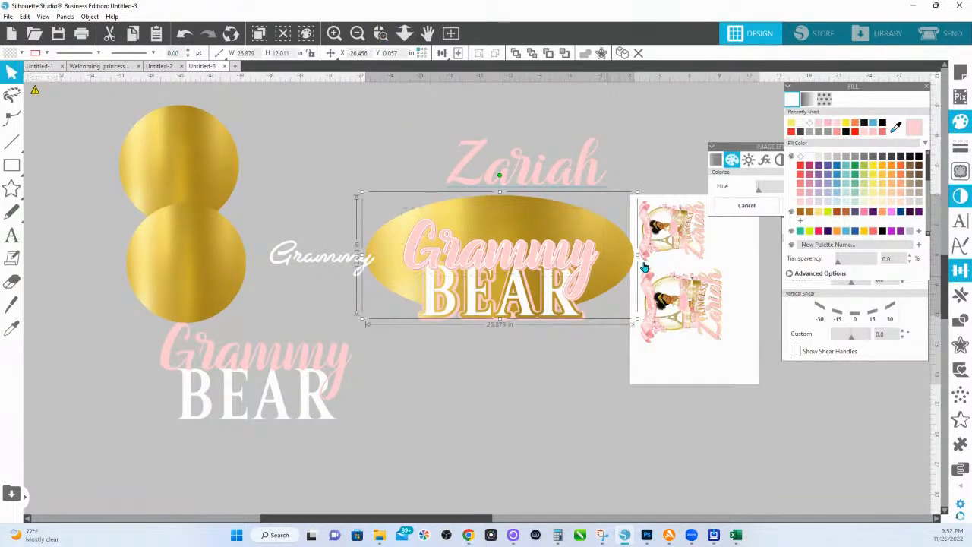
left_click_drag(403, 207, 606, 285)
left_click(773, 303)
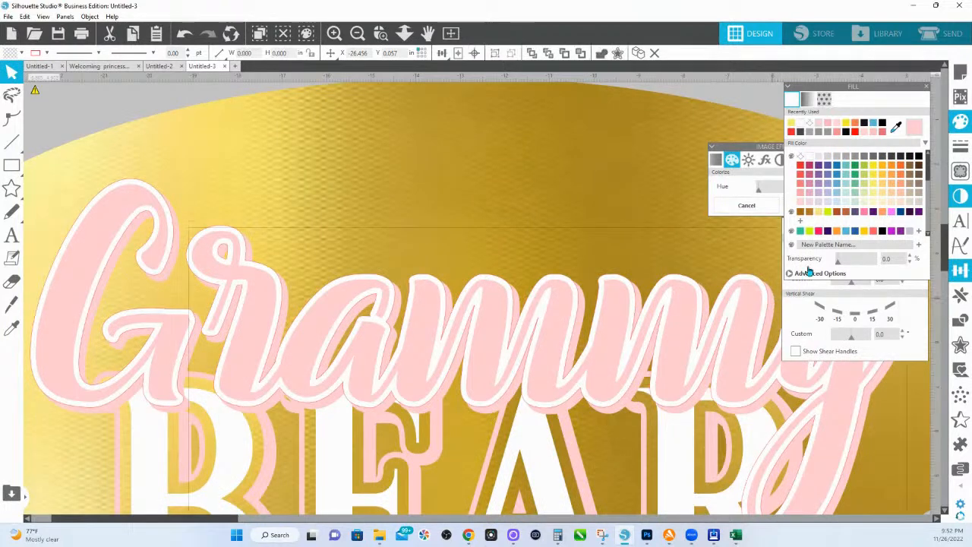
Step: Try cropping the gold ellipse to the lettering, then undo the crop
left_click(960, 346)
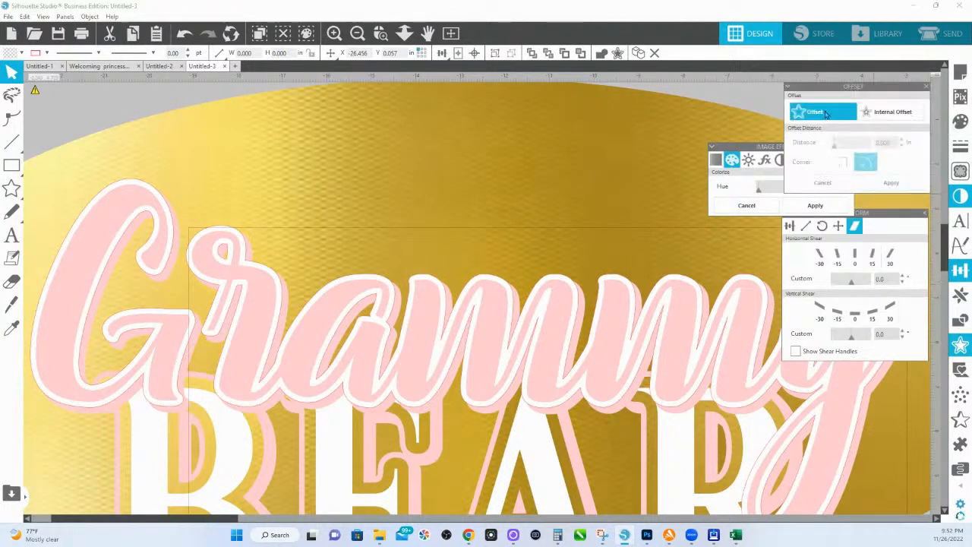
left_click(960, 320)
left_click(881, 149)
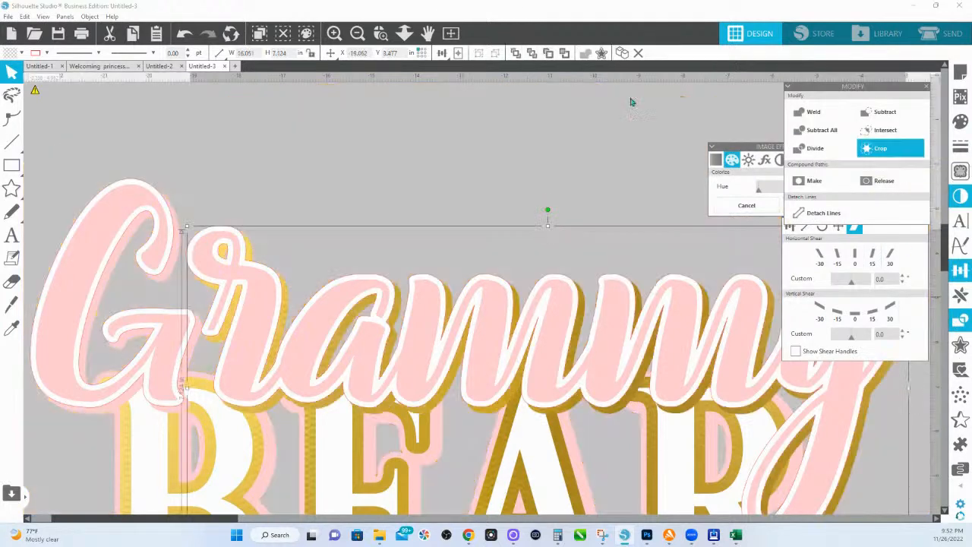
scroll(441, 237, "down", 2)
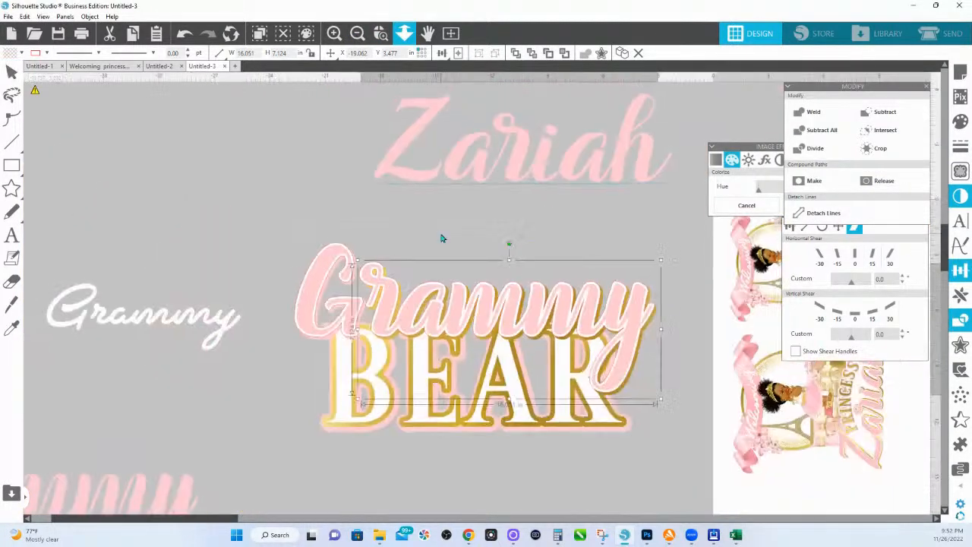
scroll(476, 282, "up", 2)
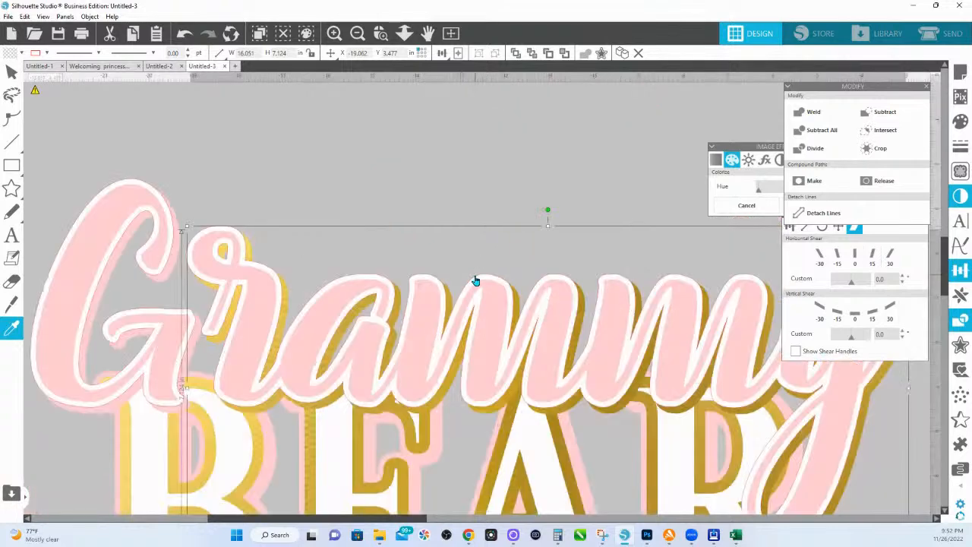
key("ctrl+z")
Step: Select the gold background and crop it to the Grammy BEAR lettering outlines
left_click(215, 220)
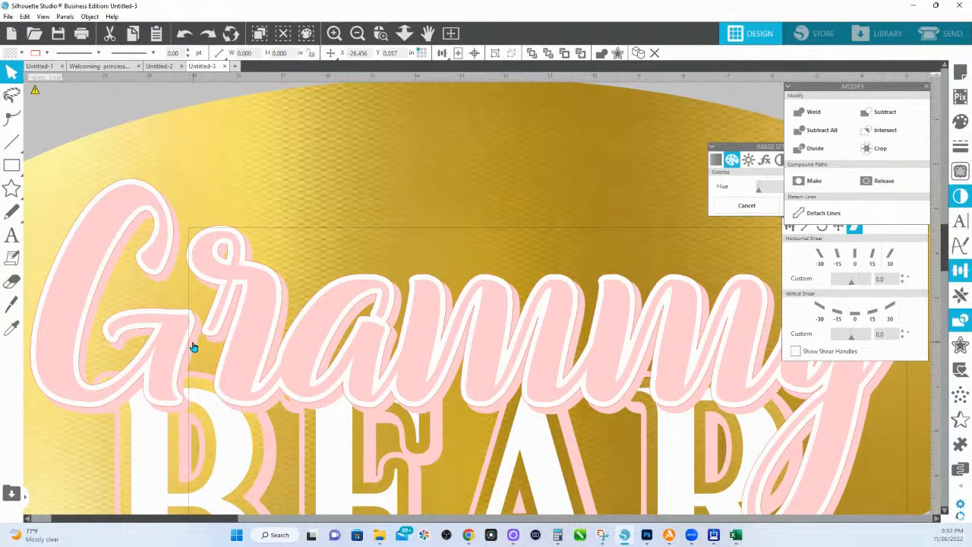
left_click(355, 138)
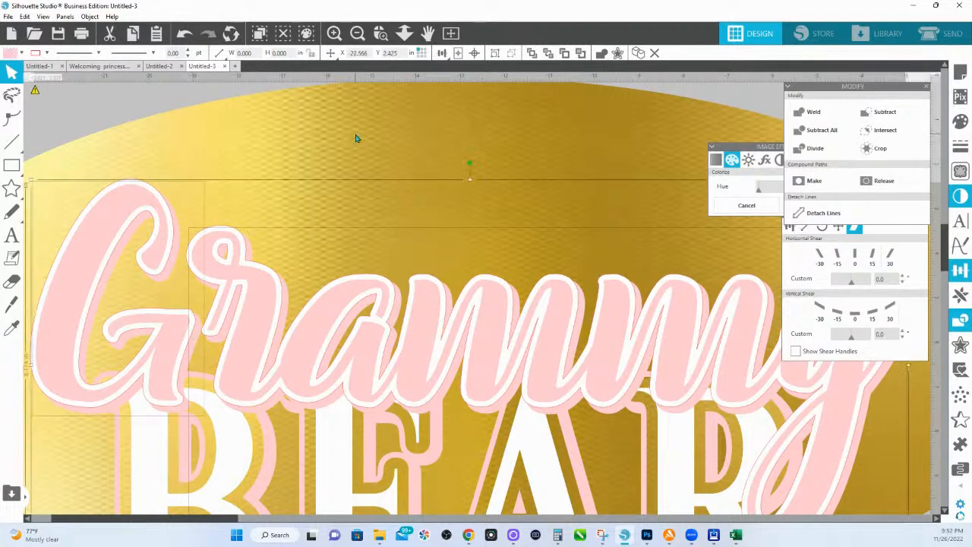
left_click(880, 148)
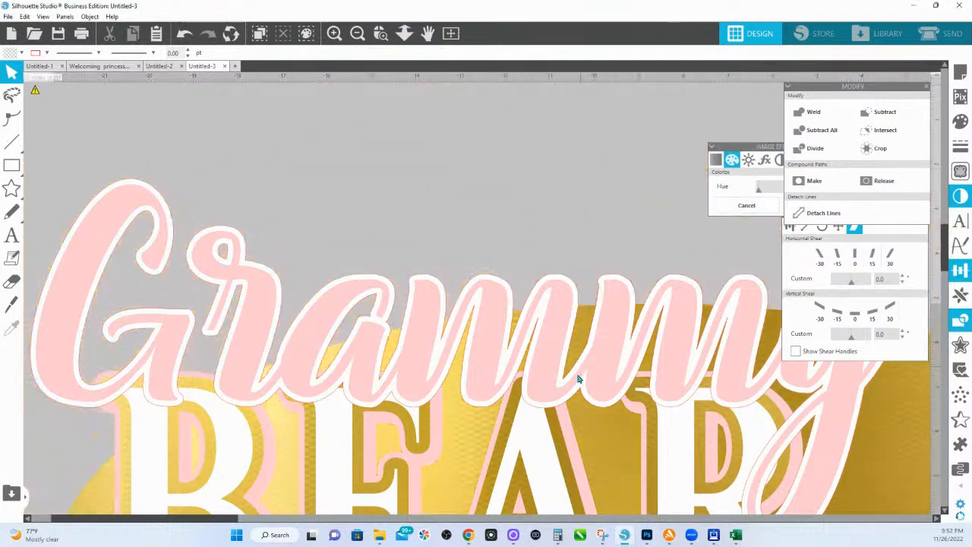
key("ctrl+z")
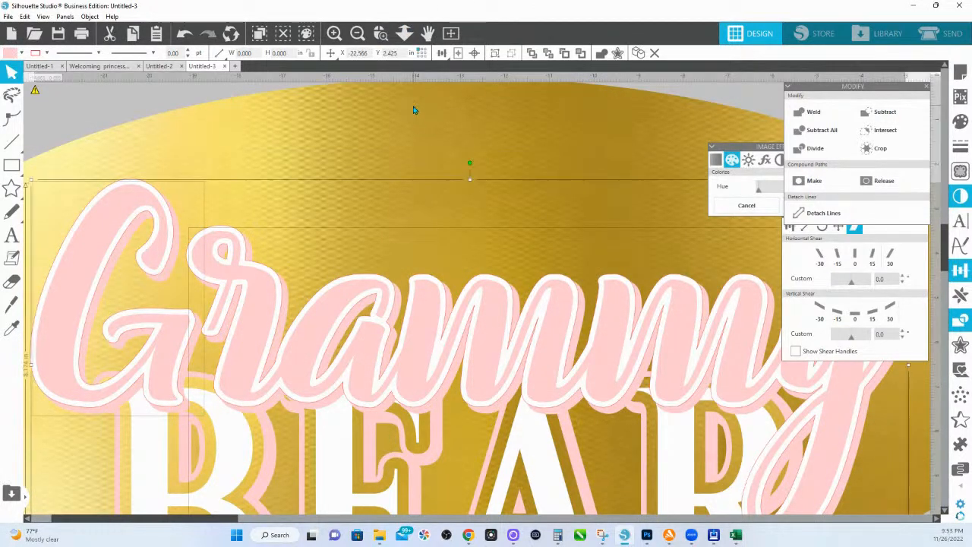
left_click(882, 152)
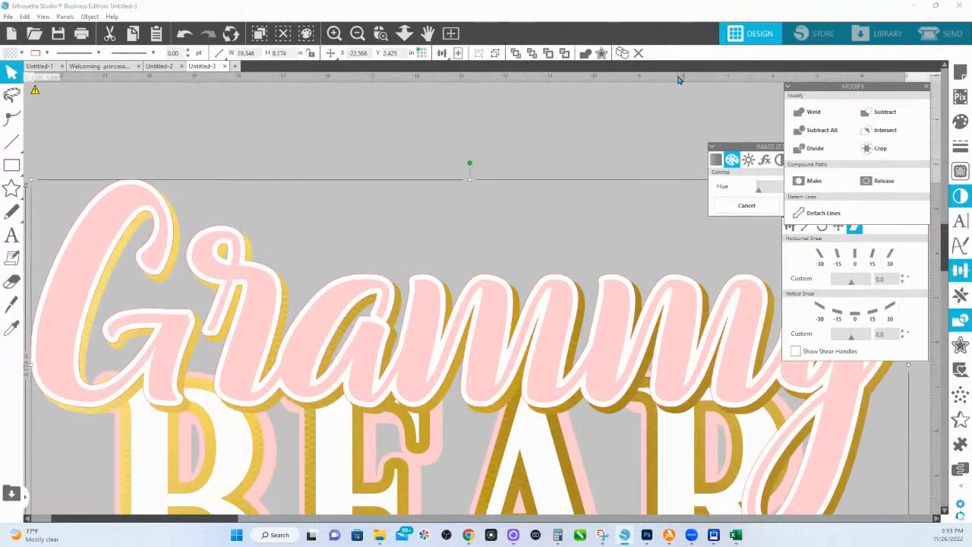
Step: Fit the whole Grammy BEAR design in view and bring up the shadow settings
left_click(404, 33)
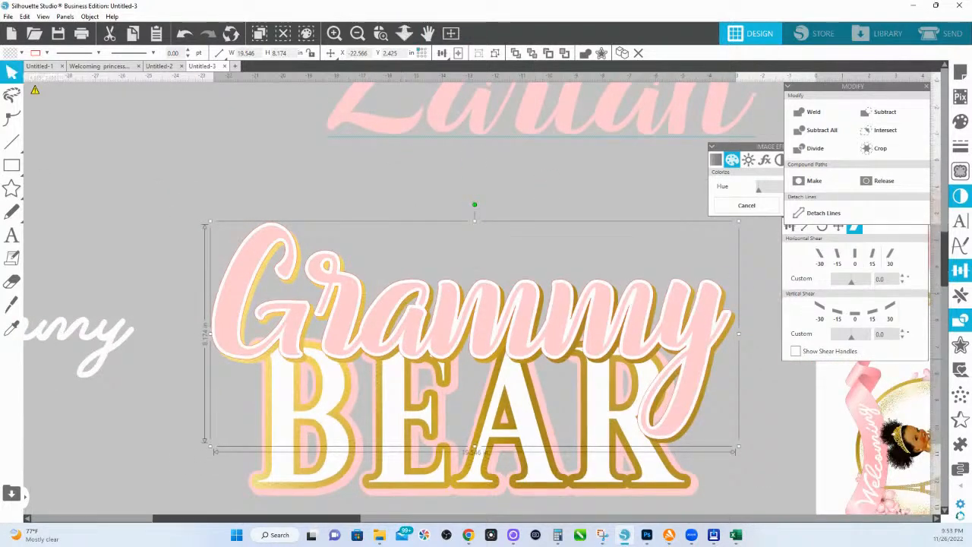
left_click(960, 196)
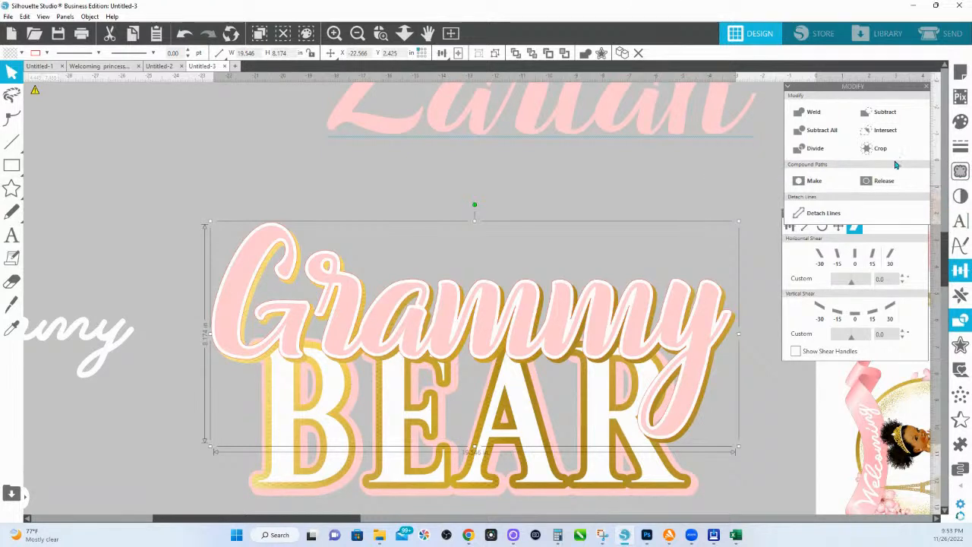
left_click(962, 196)
left_click(904, 99)
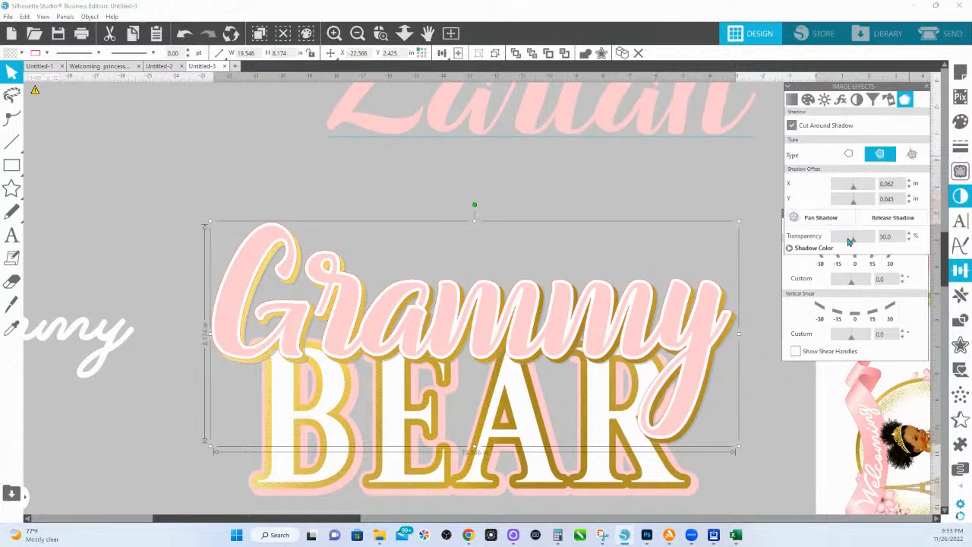
Step: Give Grammy a dark drop shadow panned 0.100 by 0.140 in down and right
left_click(811, 250)
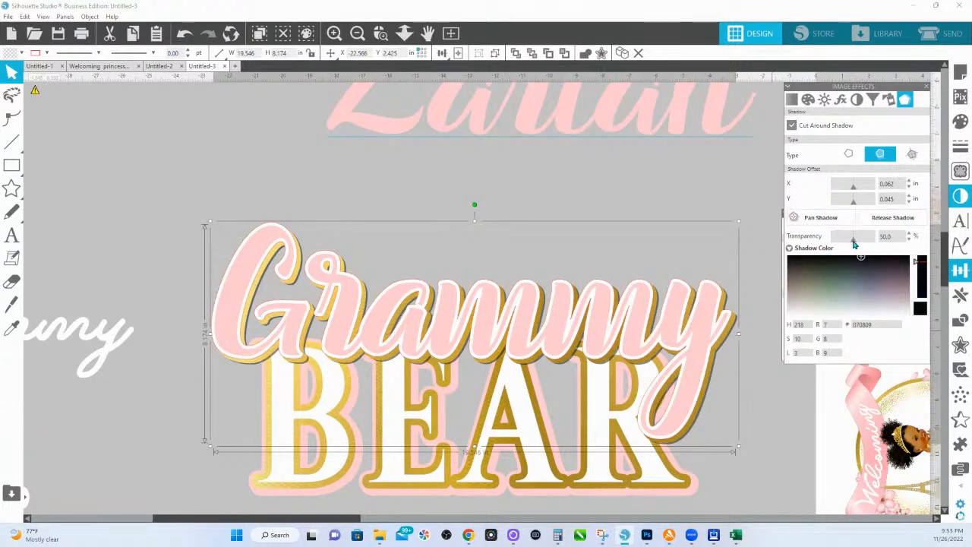
left_click(817, 221)
left_click_drag(477, 335, 478, 337)
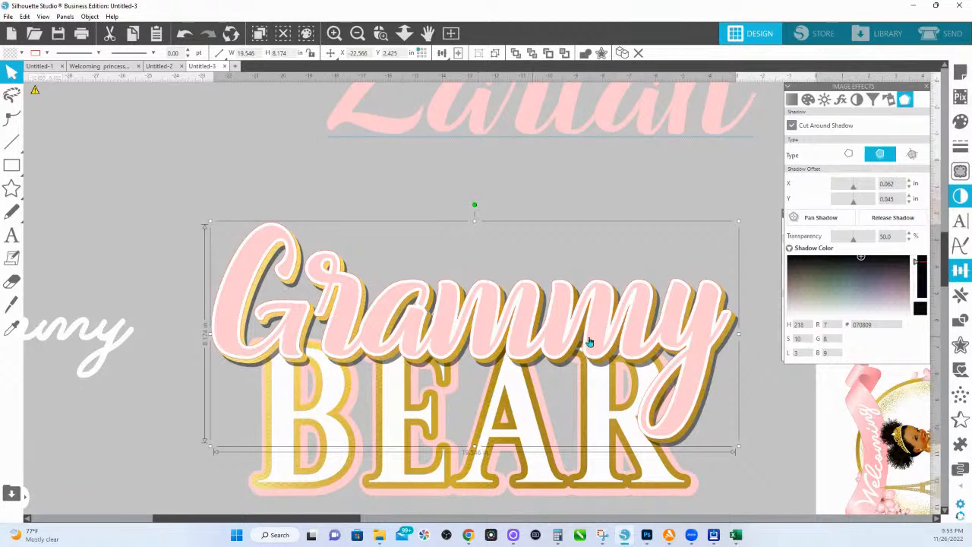
Step: Try moving the stacked Grammy layers upward, undo it, and check the lettering's colour options
left_click_drag(754, 317, 720, 298)
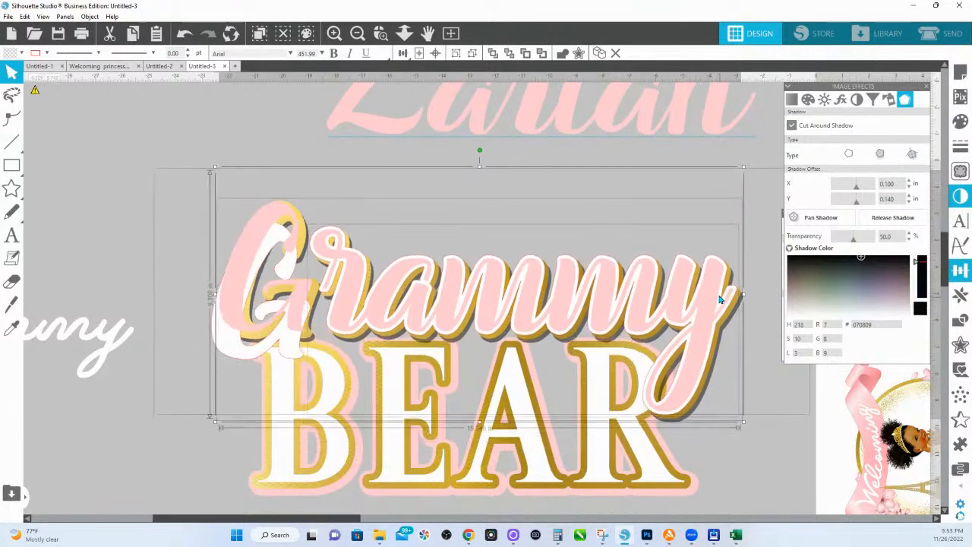
key("ctrl+z")
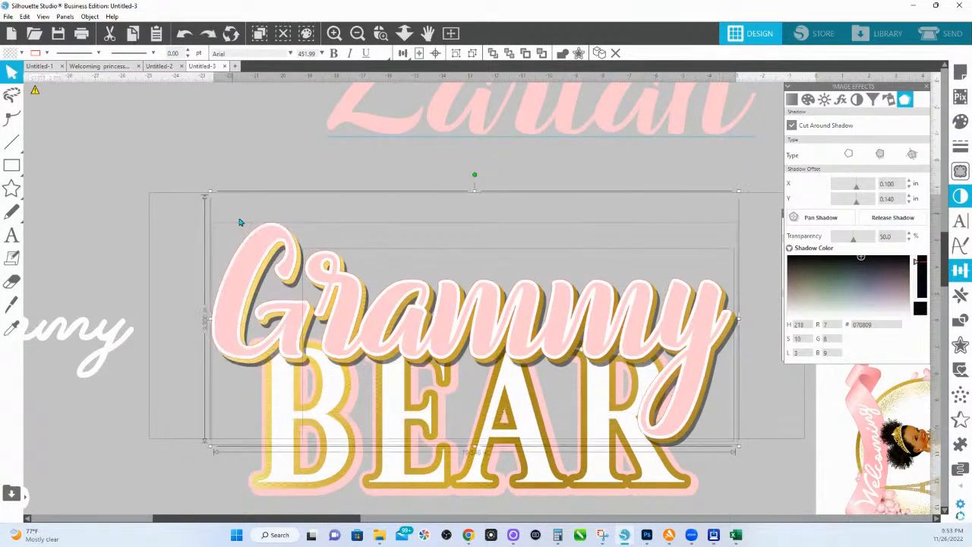
left_click_drag(240, 222, 244, 228)
left_click_drag(157, 89, 296, 357)
scroll(158, 131, "down", 1)
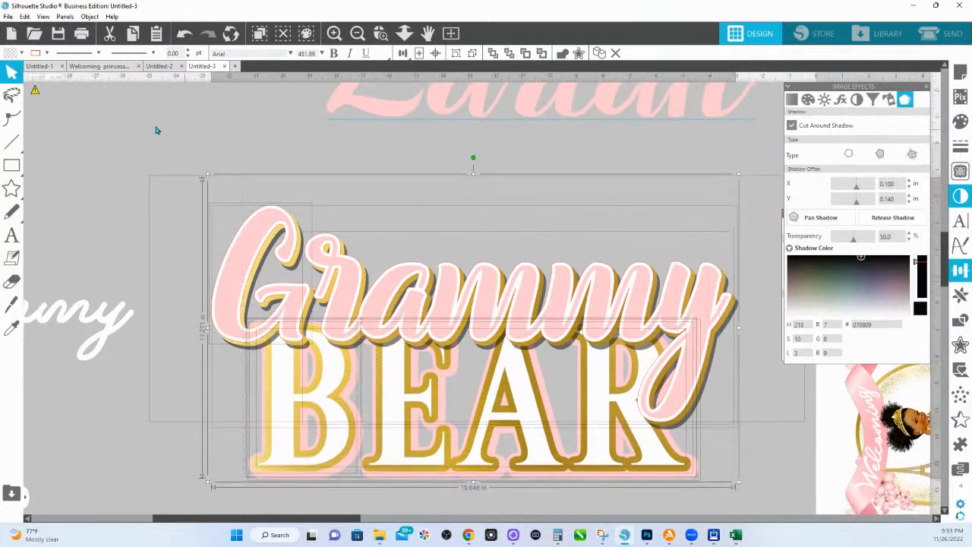
left_click(46, 54)
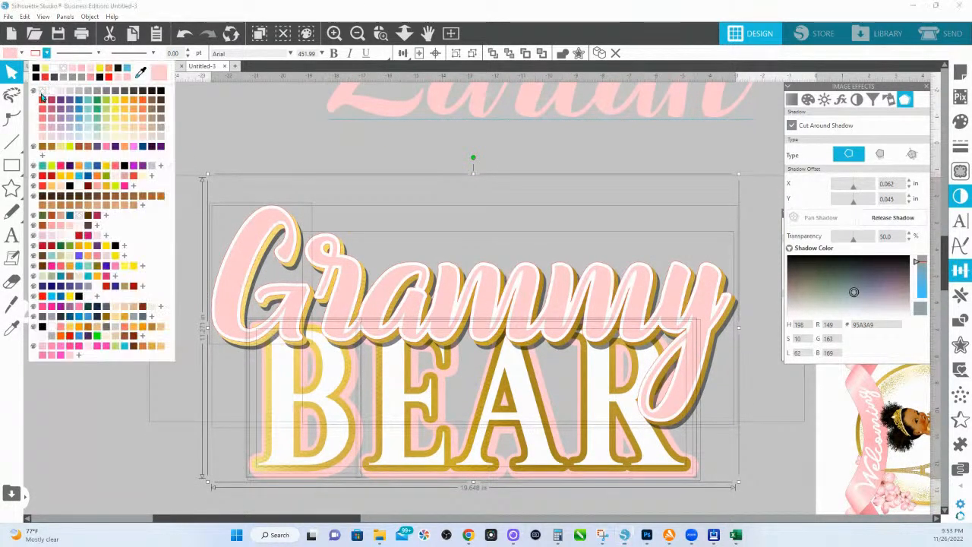
left_click(144, 72)
Step: Move the Grammy lettering slightly higher and release its shadow as a separate shape
left_click(264, 181)
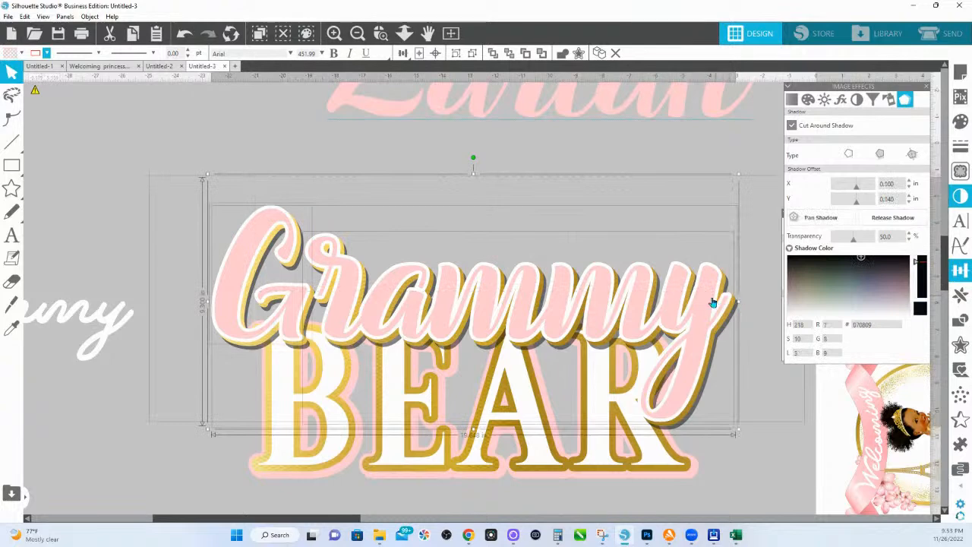
left_click_drag(713, 303, 716, 283)
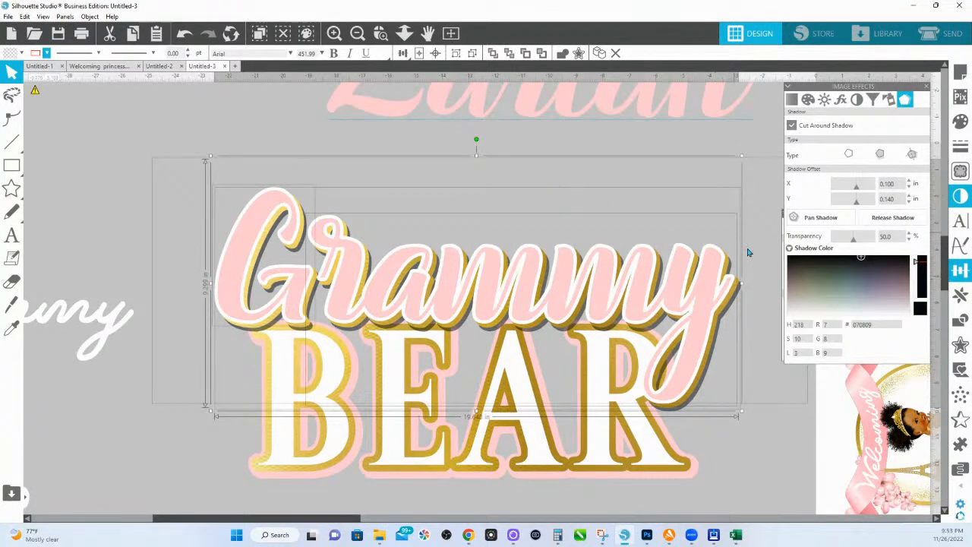
left_click(885, 220)
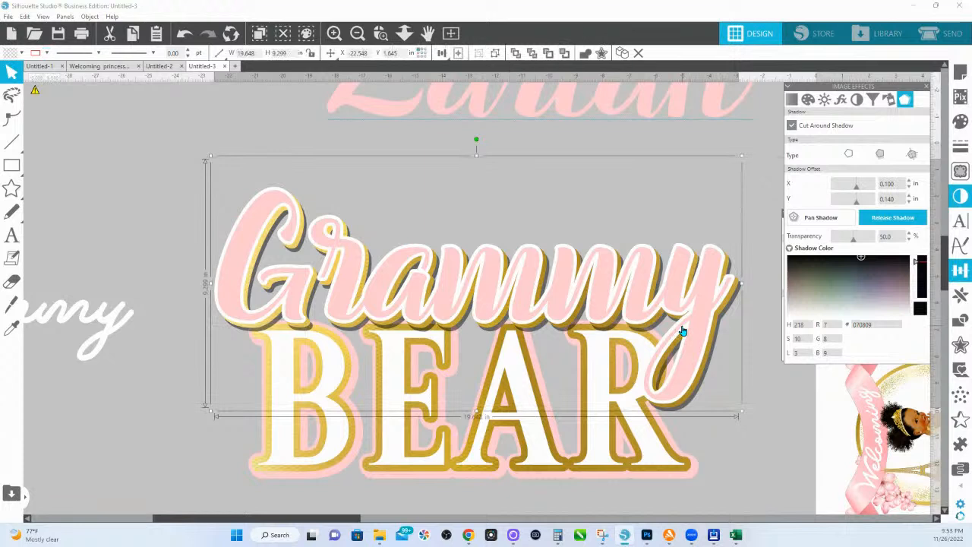
left_click(578, 357)
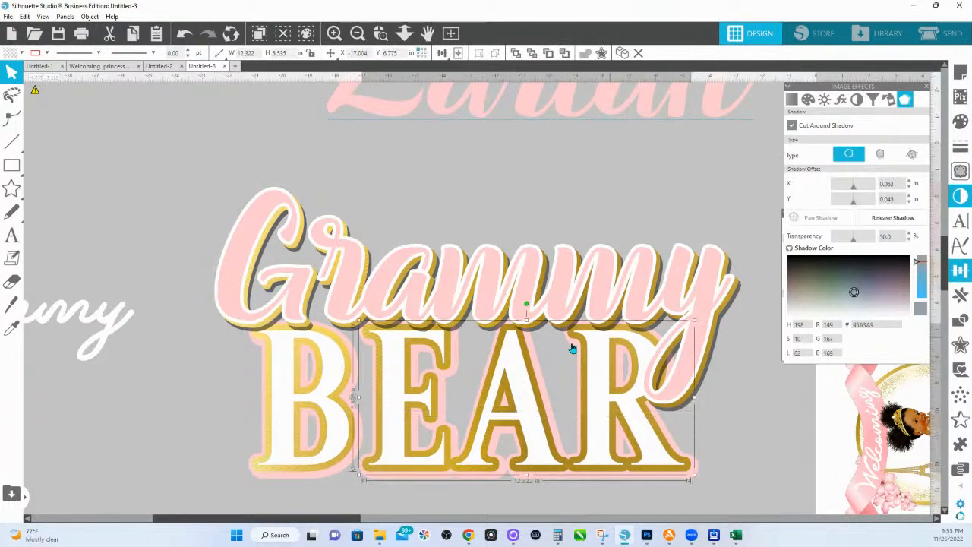
Step: Apply the second shadow type to the BEAR lettering, offset 0.062 by 0.045 in
left_click(346, 381)
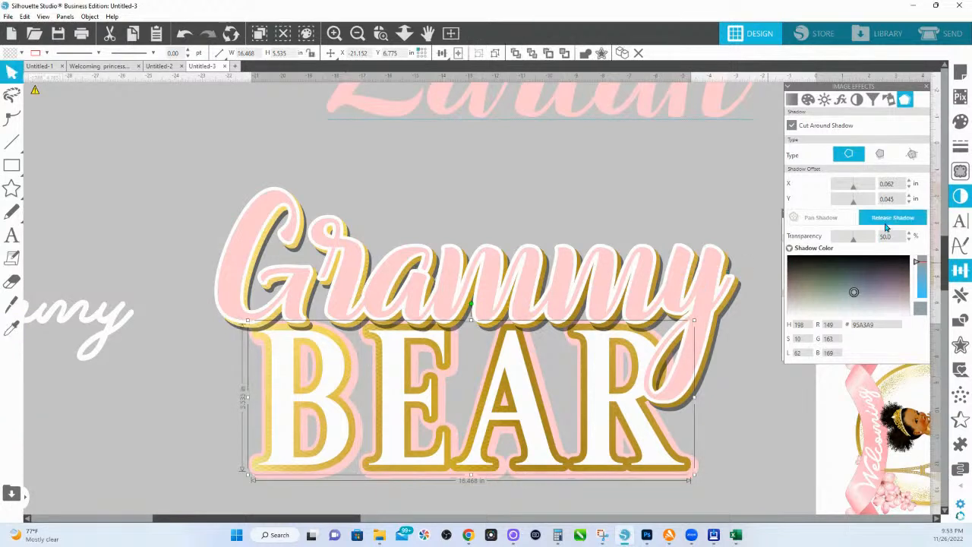
left_click(879, 154)
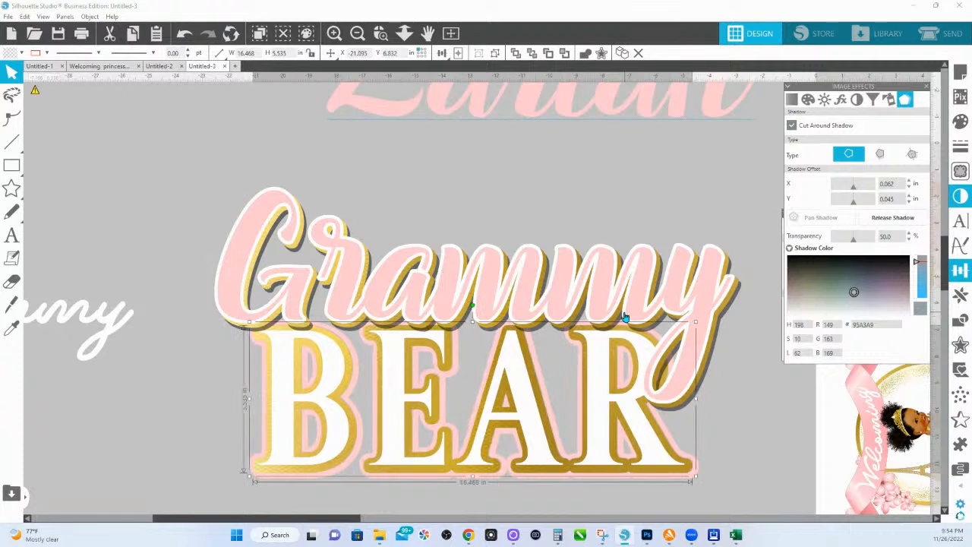
key("i")
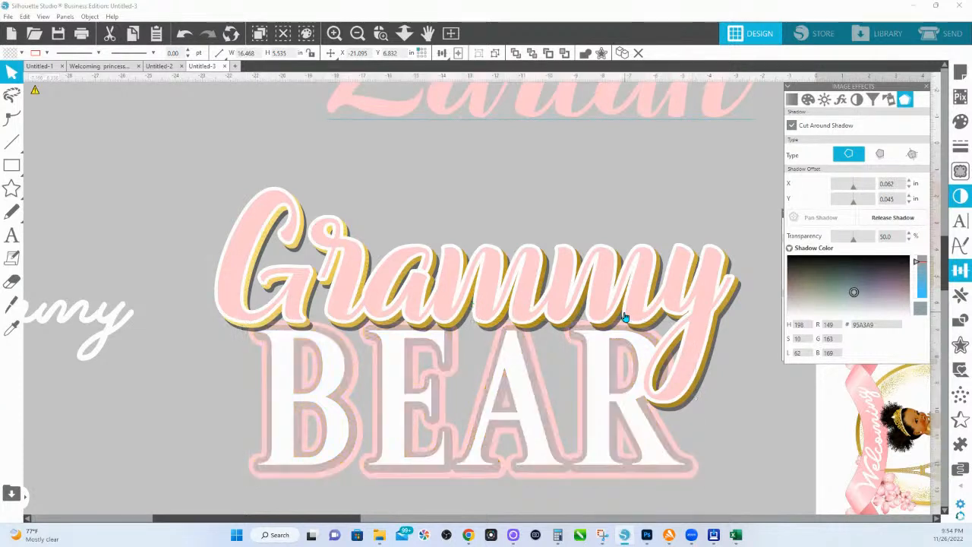
key("i")
left_click(634, 357)
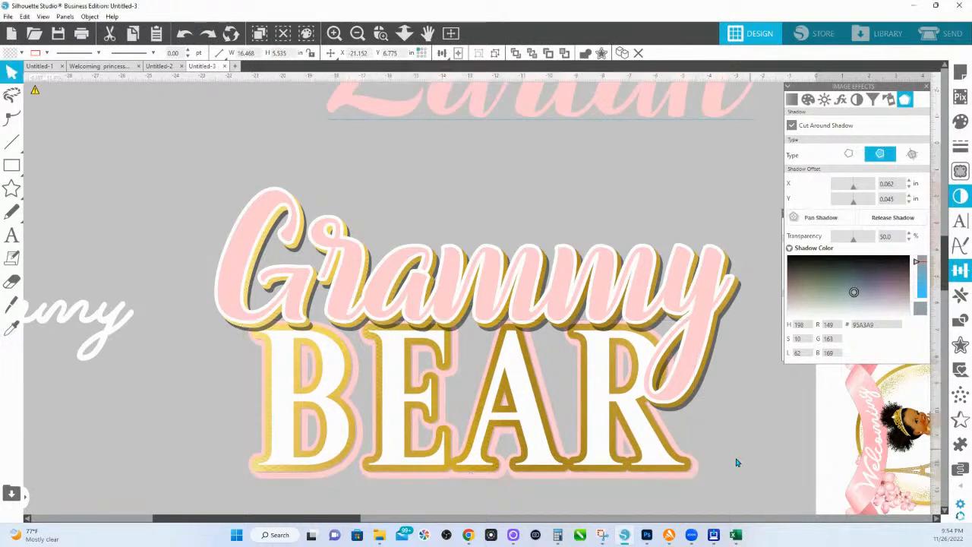
Step: Nudge BEAR slightly up and left, then zoom in close on its letters
left_click(692, 474)
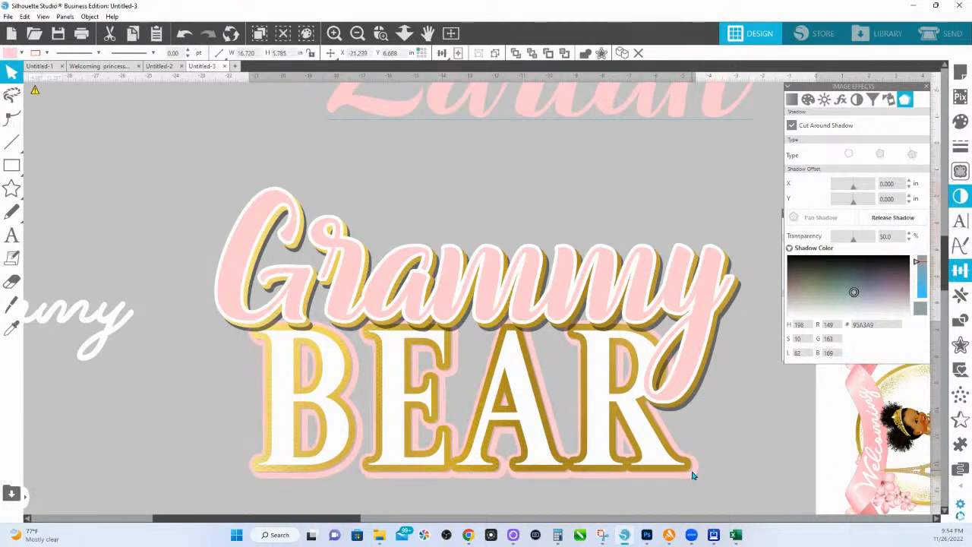
left_click(691, 473)
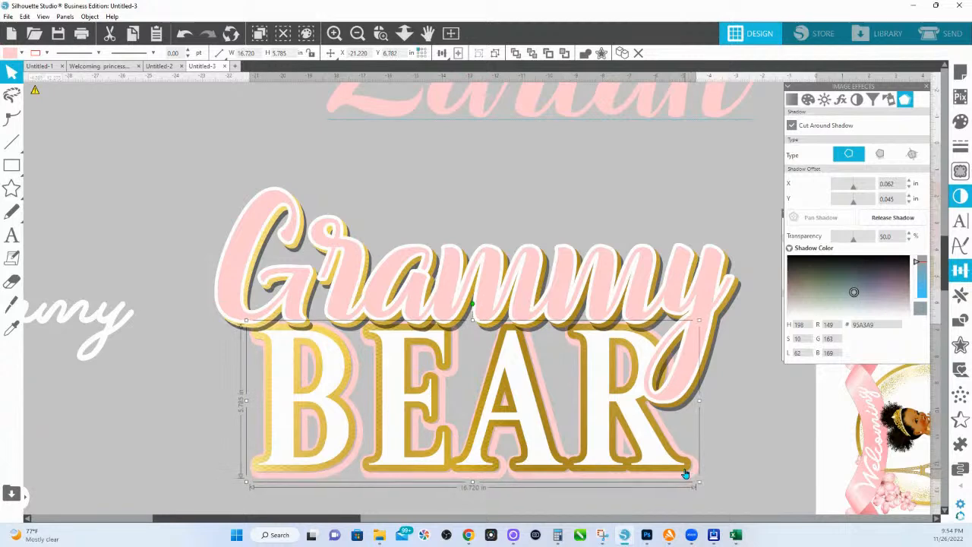
left_click_drag(685, 474, 684, 472)
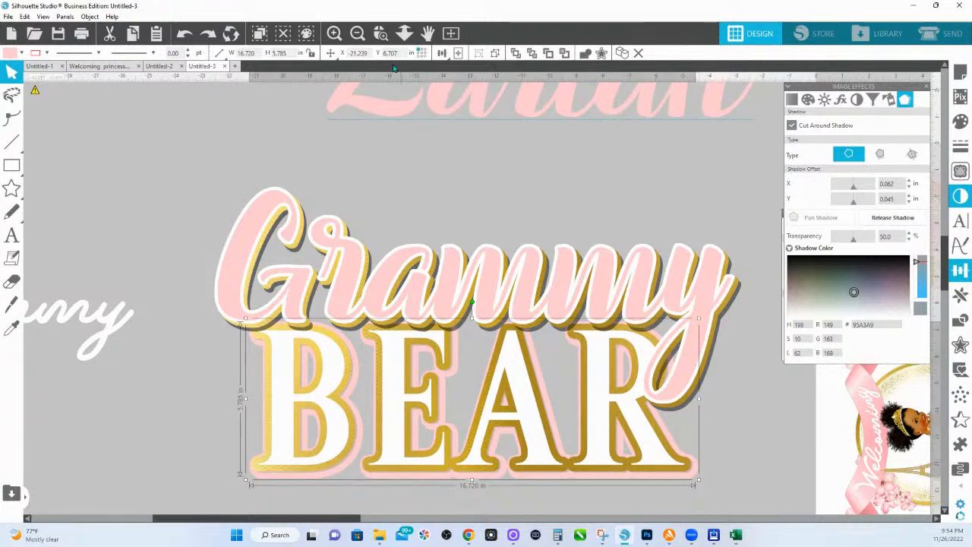
left_click(380, 32)
left_click_drag(633, 483, 644, 503)
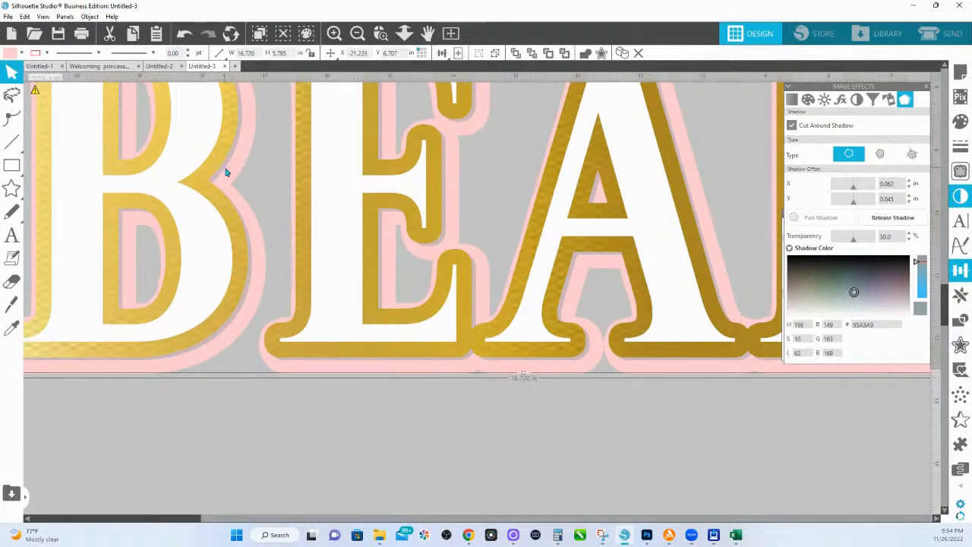
Step: Pan BEAR's grey shadow further below the letters and release it as its own layer
left_click_drag(228, 172, 228, 231)
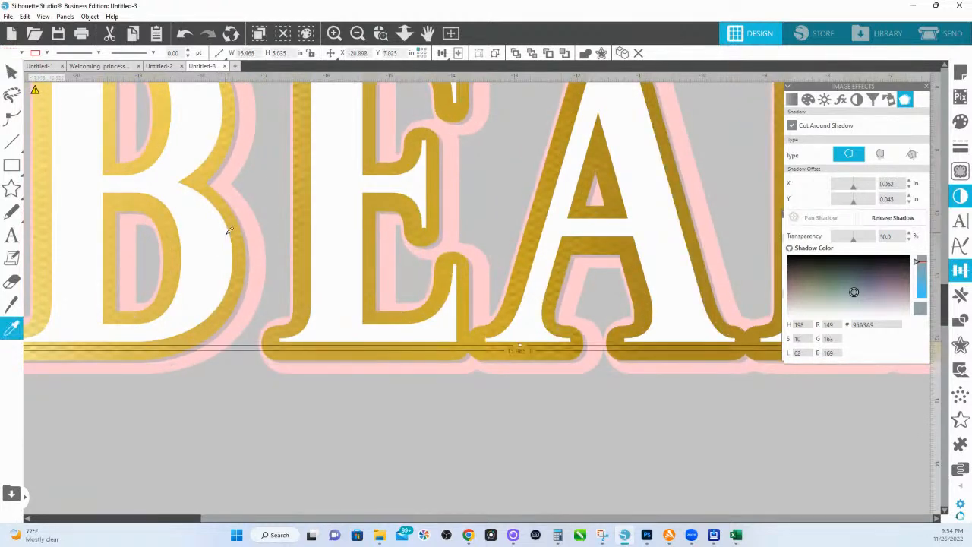
left_click(226, 234)
left_click(247, 273)
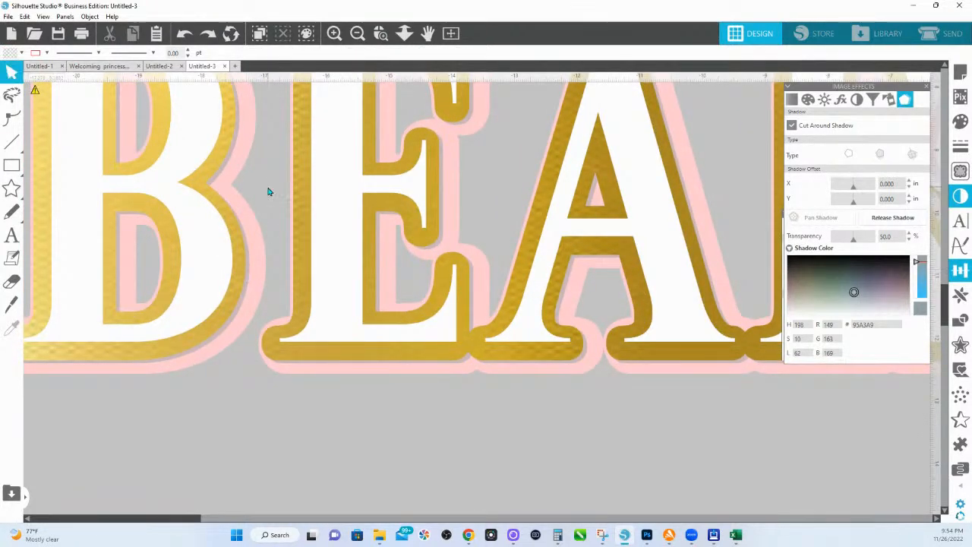
left_click(219, 203)
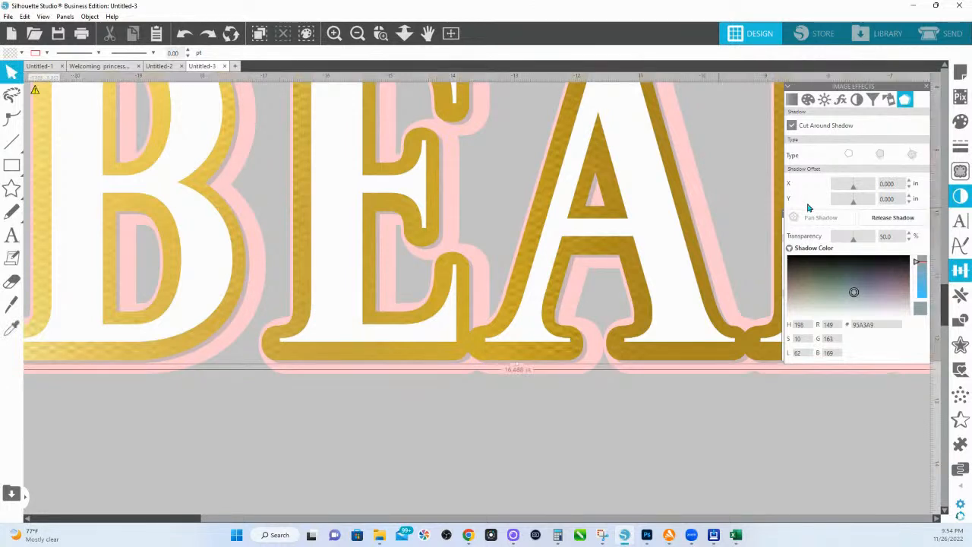
left_click(819, 217)
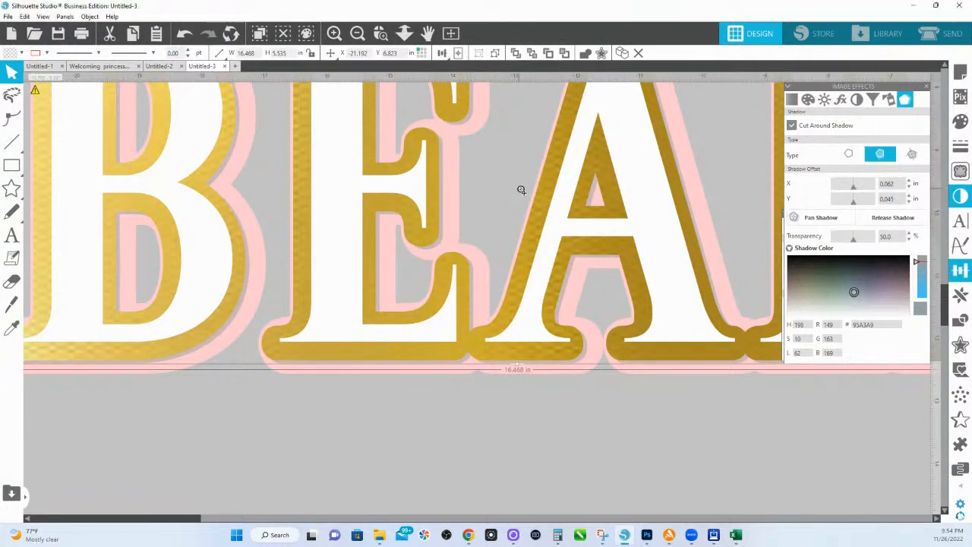
left_click_drag(520, 193, 521, 190)
left_click(879, 218)
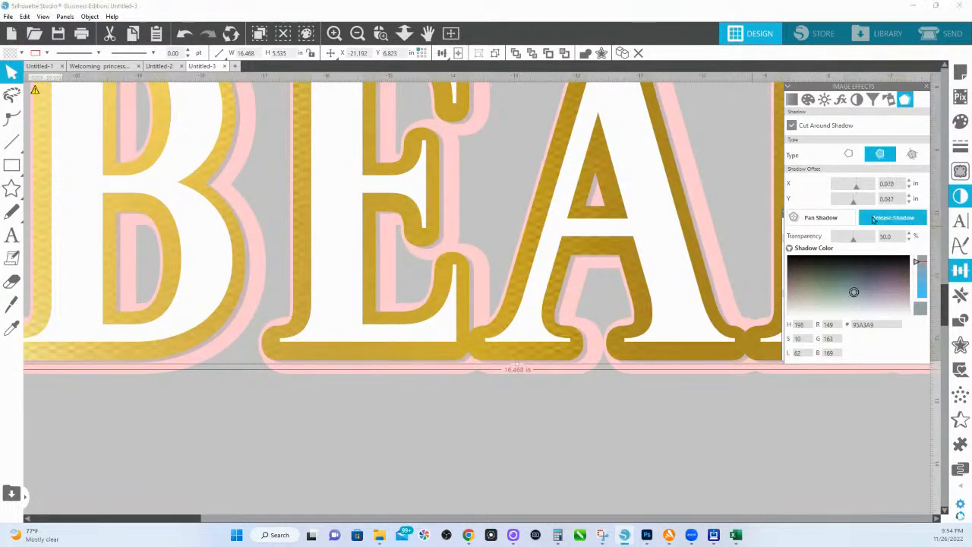
Step: Undo an accidental shadow move and zoom out to see the whole design
left_click(361, 401)
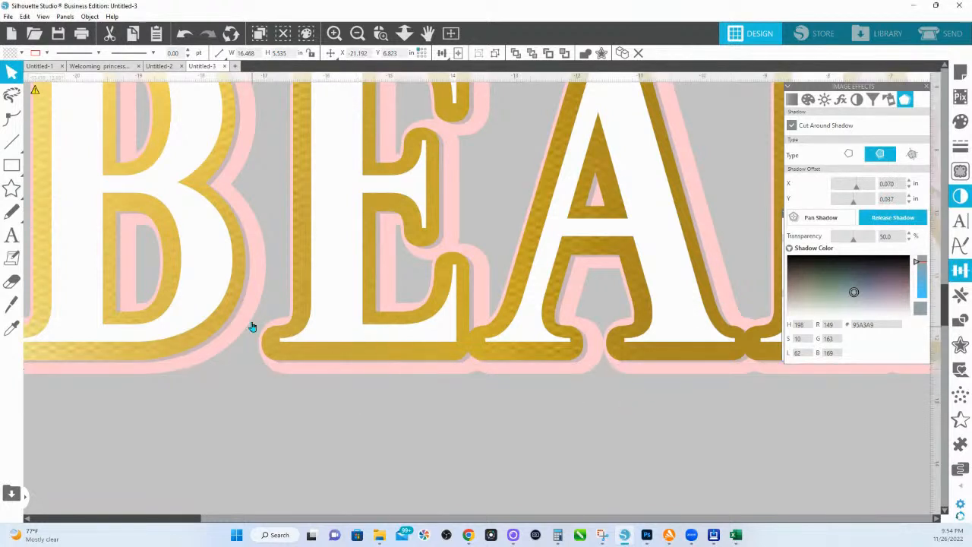
left_click_drag(247, 282, 250, 284)
key("i")
key("ctrl+z")
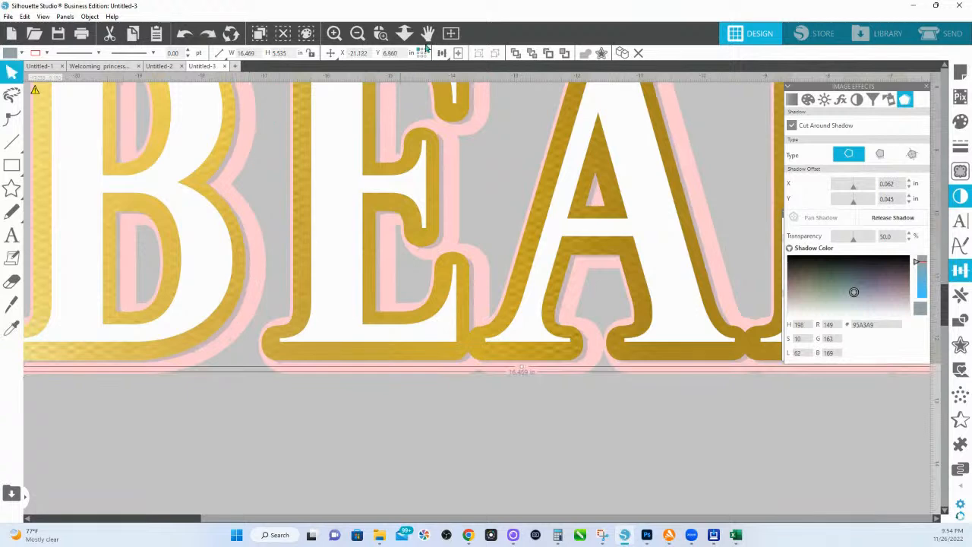
left_click(407, 36)
left_click_drag(367, 155, 381, 306)
Step: Drag a copy of the lower princess design aside and ungroup it
left_click(779, 304)
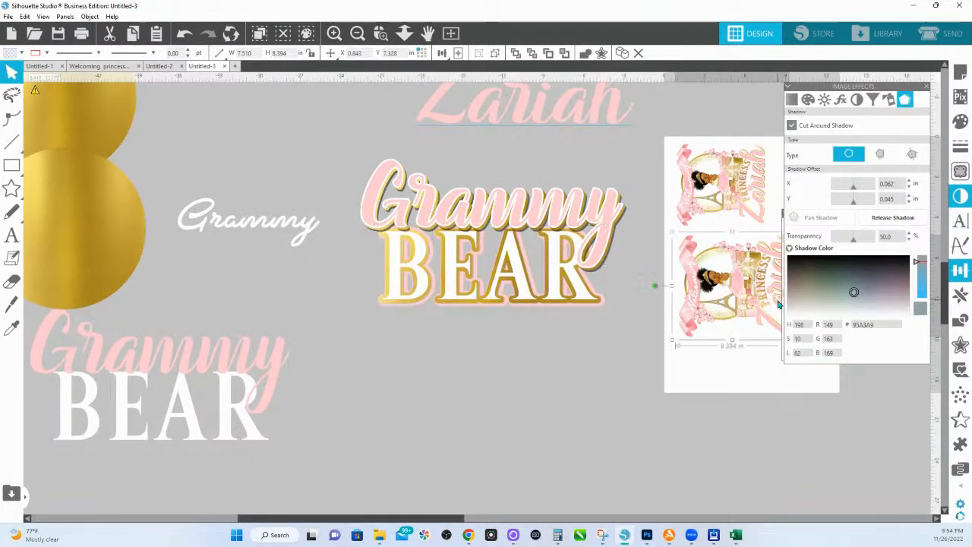
left_click_drag(779, 303, 445, 441)
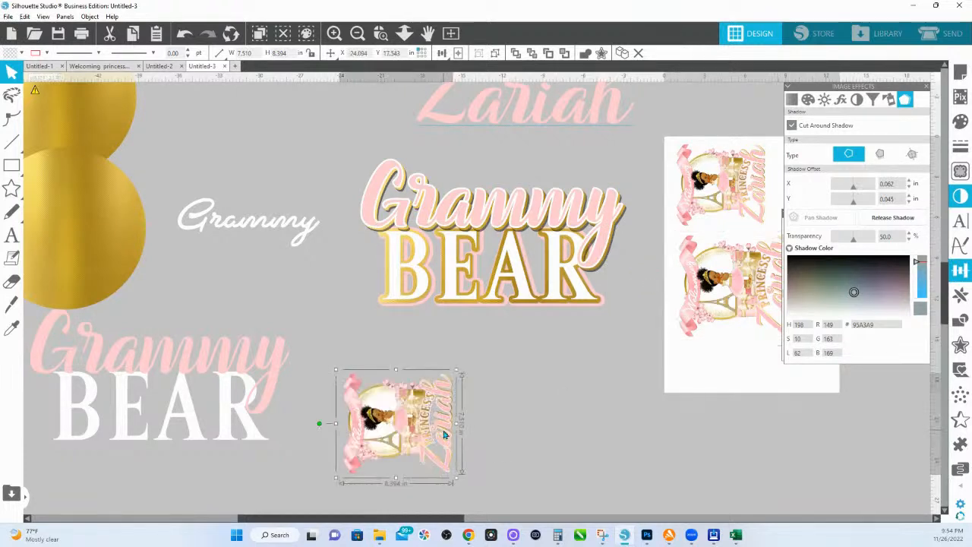
right_click(445, 439)
left_click(471, 313)
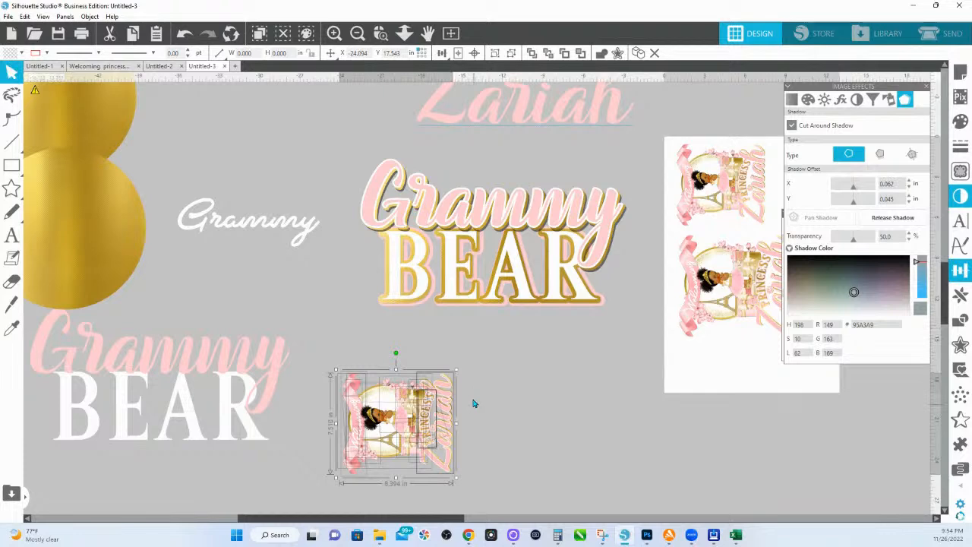
Step: Place the grey curved PRINCESS text just beneath the BEAR lettering
scroll(473, 404, "up", 3)
left_click(528, 285)
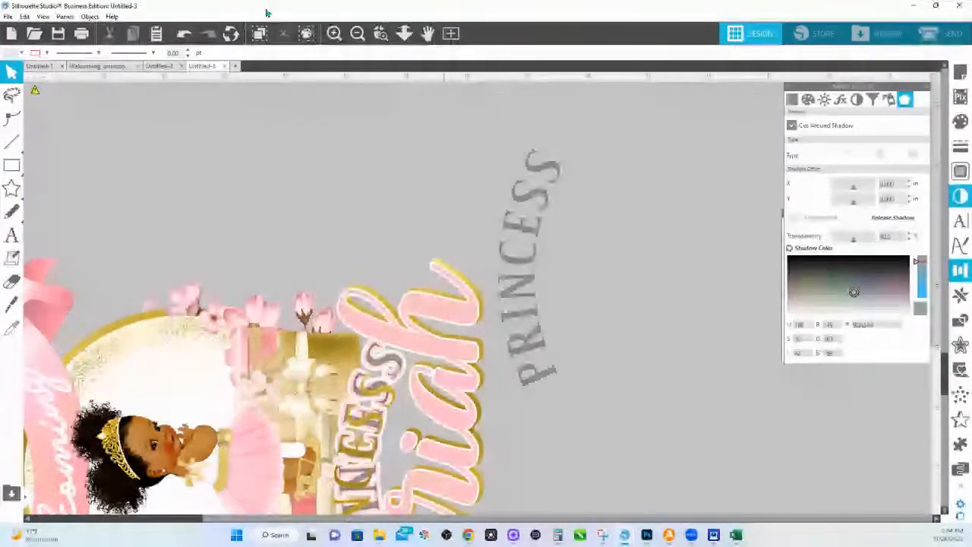
left_click(405, 32)
scroll(456, 168, "down", 2)
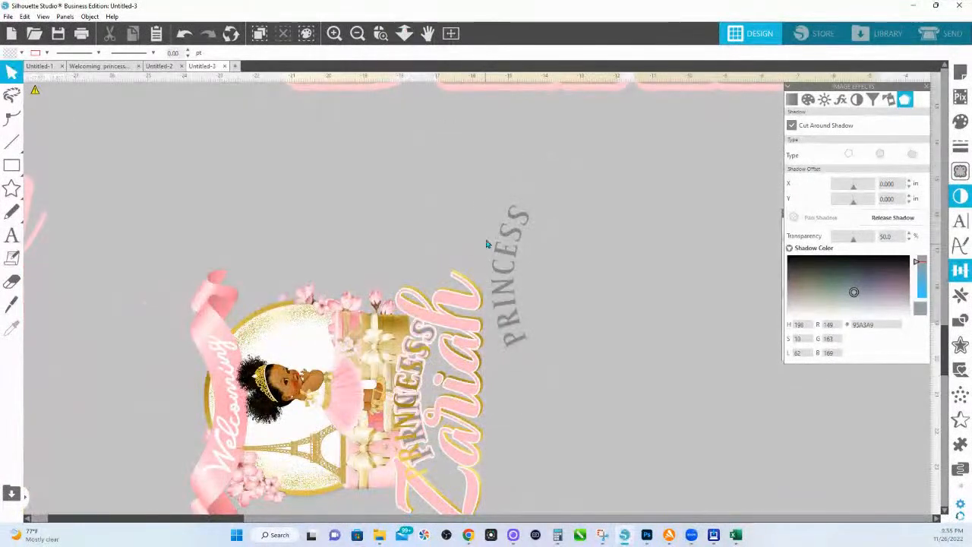
left_click_drag(490, 226, 450, 377)
left_click(489, 332)
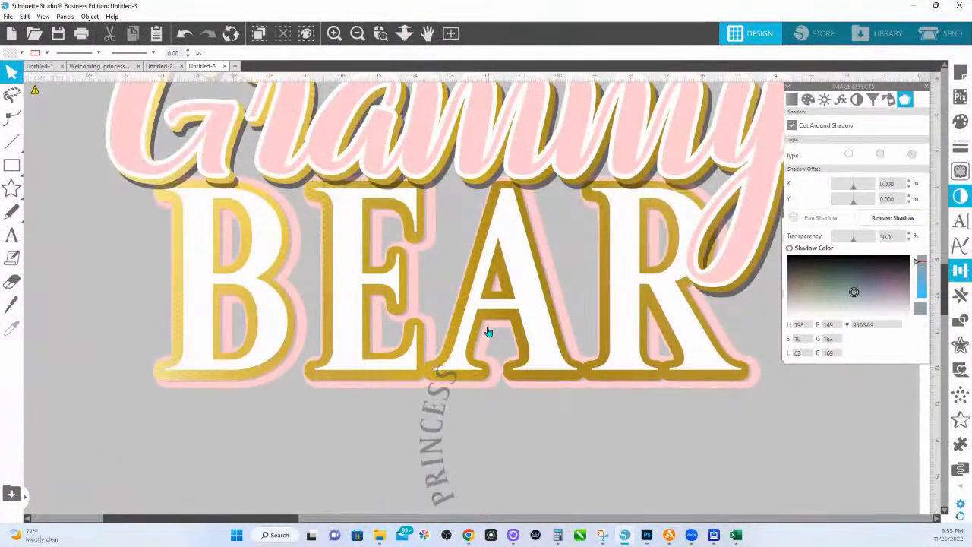
Step: Sample the PRINCESS text's dark grey onto BEAR with the Eyedropper
left_click(489, 383)
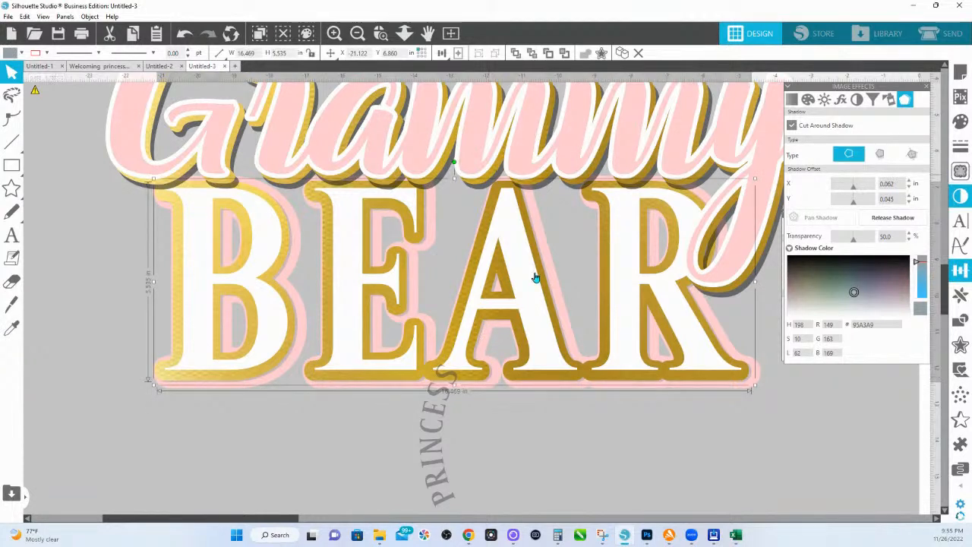
left_click(12, 328)
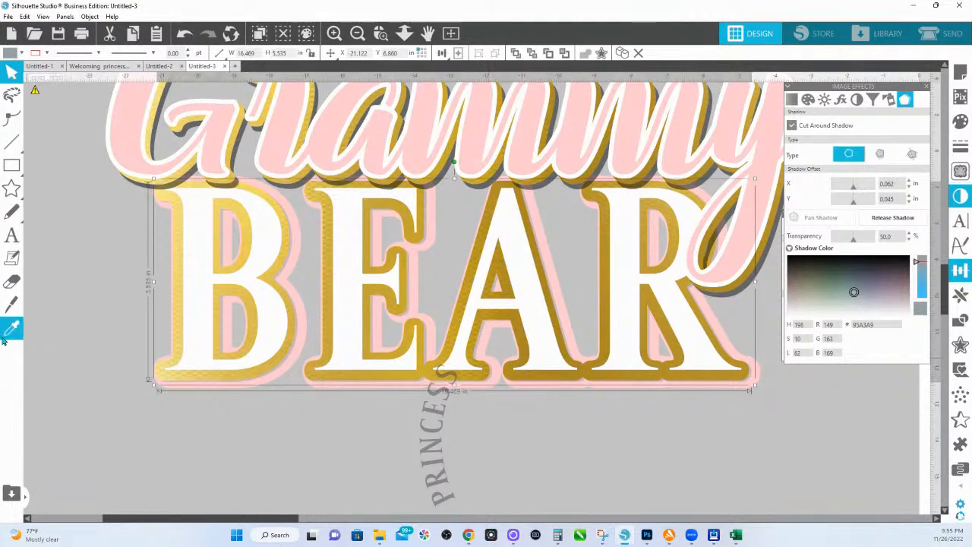
left_click(433, 432)
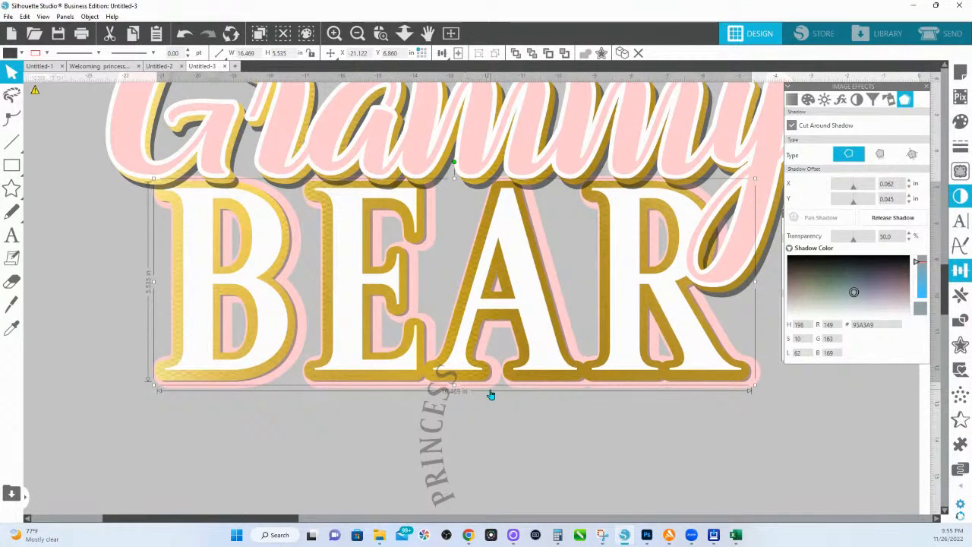
left_click(961, 121)
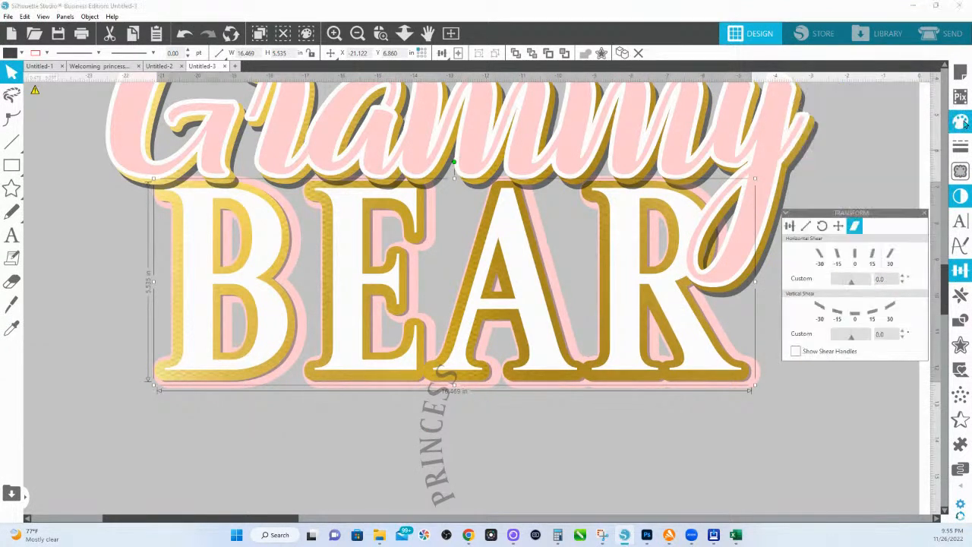
left_click(440, 414)
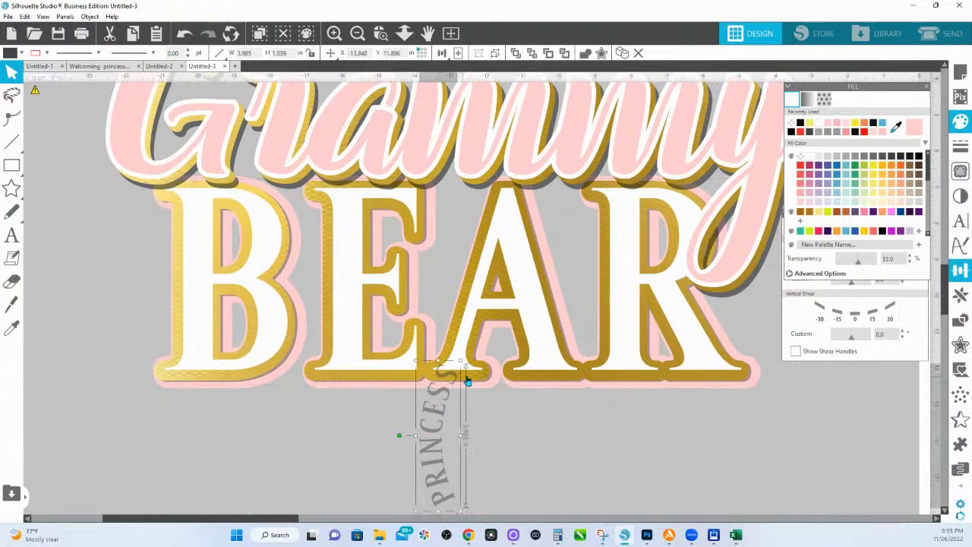
Step: Nudge the BEAR lettering group slightly right and down with the arrow keys
left_click(484, 329)
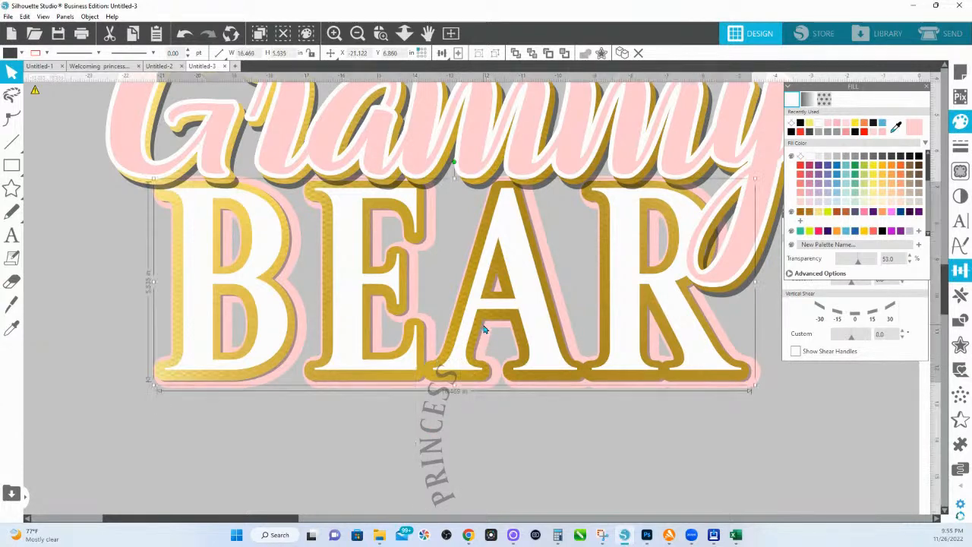
key("Right")
key("Down")
key("Down")
key("Right")
key("Right")
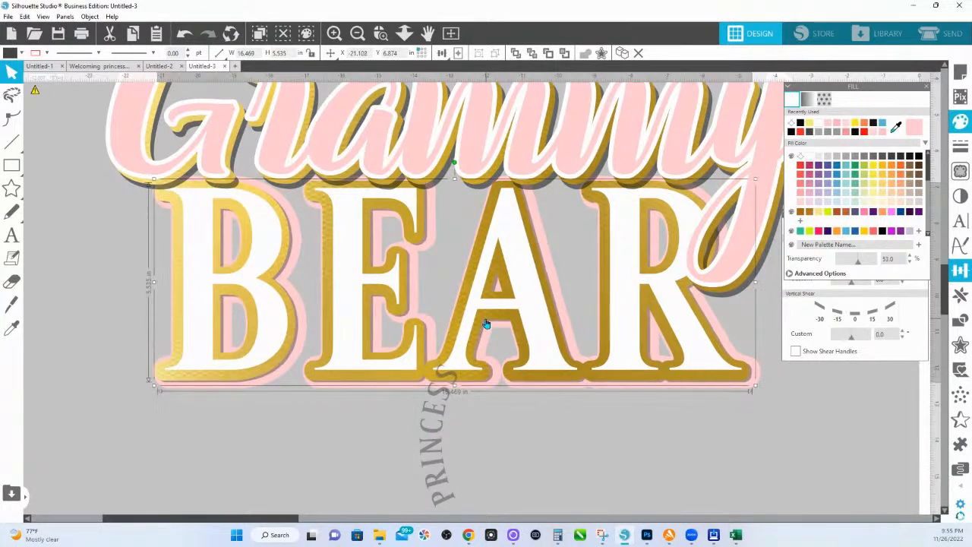
left_click(405, 35)
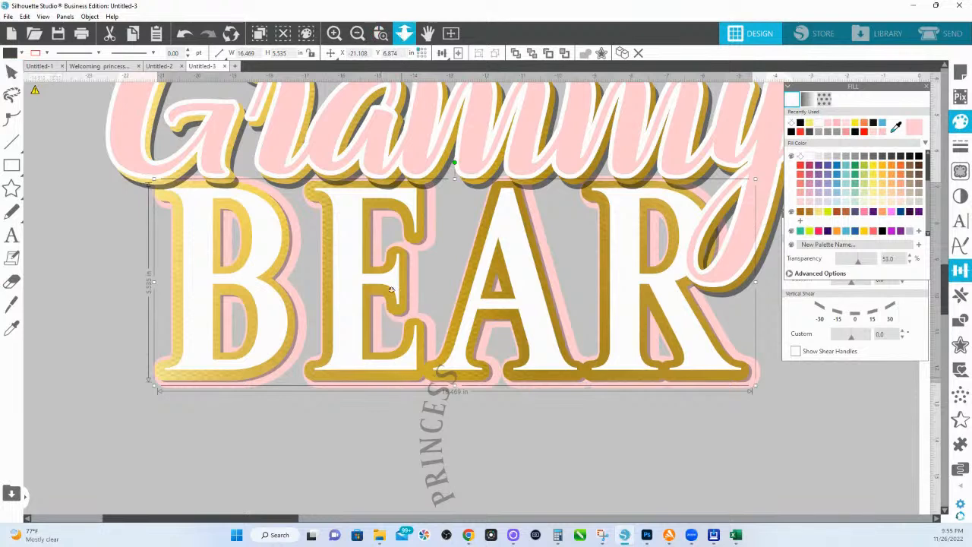
scroll(392, 284, "down", 1)
left_click(392, 282)
key("ctrl+z")
key("ctrl+z")
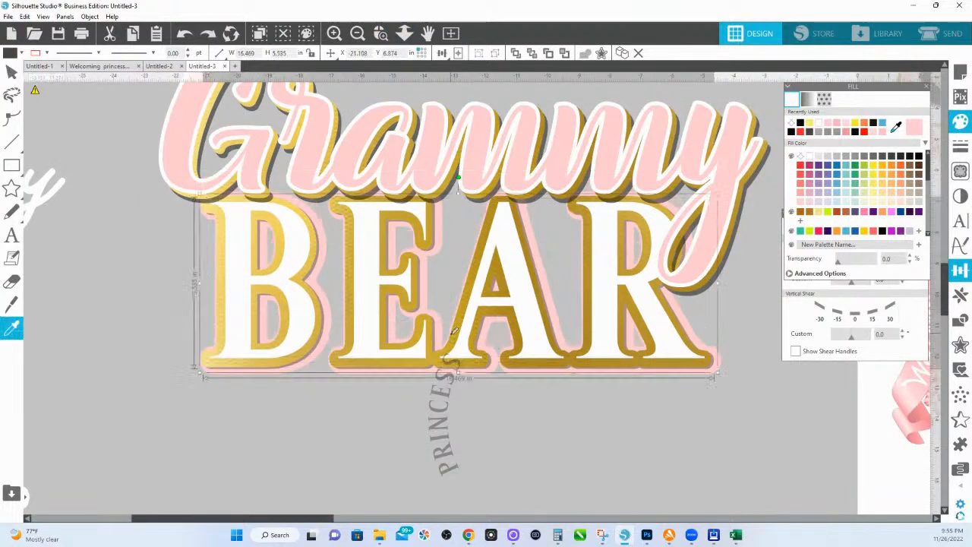
scroll(500, 412, "up", 1)
Step: Move the PRINCESS text further down below BEAR and zoom out
left_click(514, 450)
left_click_drag(432, 438, 406, 539)
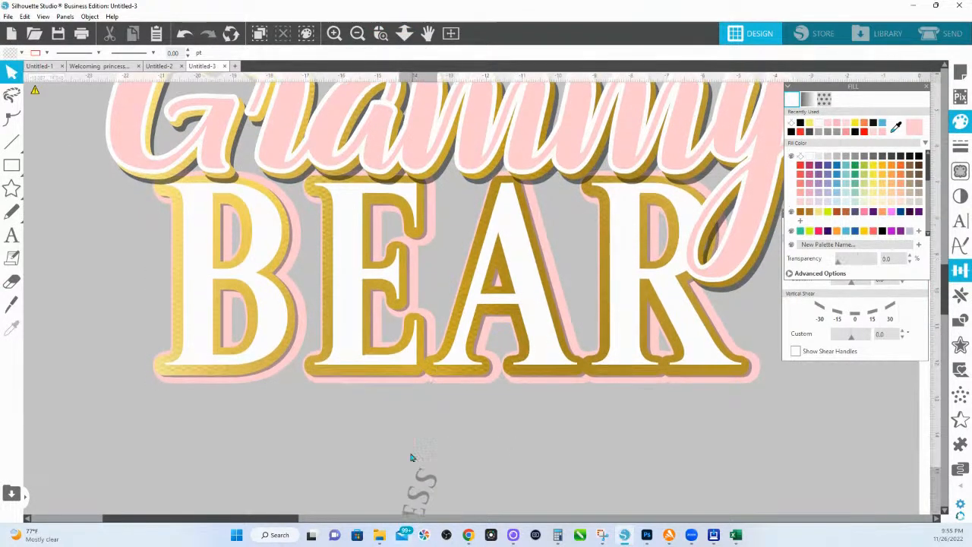
left_click(413, 458)
left_click(404, 34)
scroll(448, 202, "down", 1)
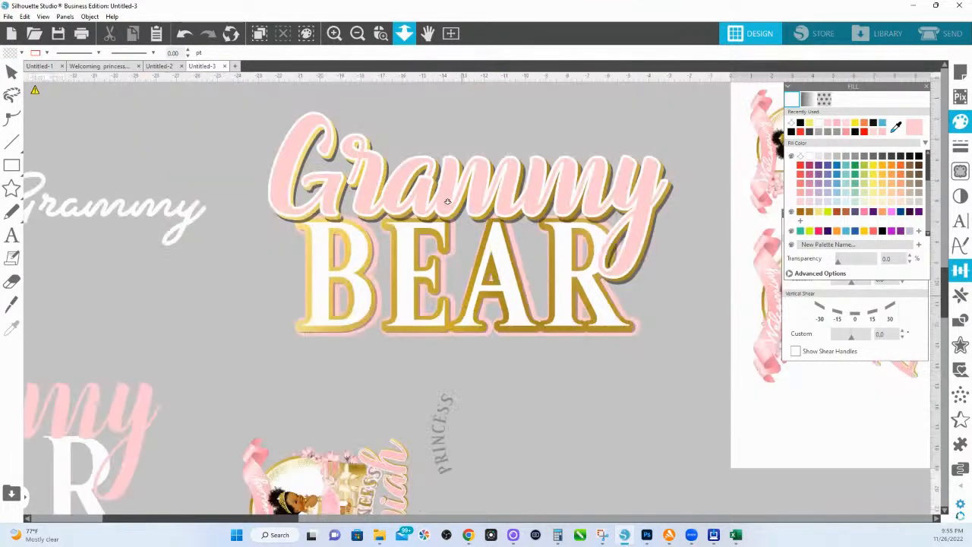
Step: Select every piece of the Grammy BEAR design and group them with Ctrl+G
left_click_drag(456, 180, 537, 245)
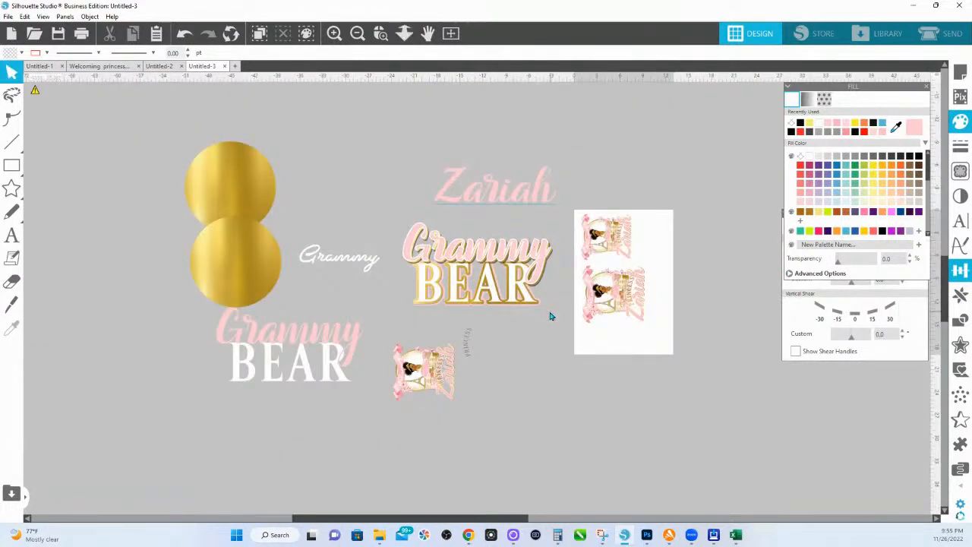
left_click_drag(404, 220, 549, 312)
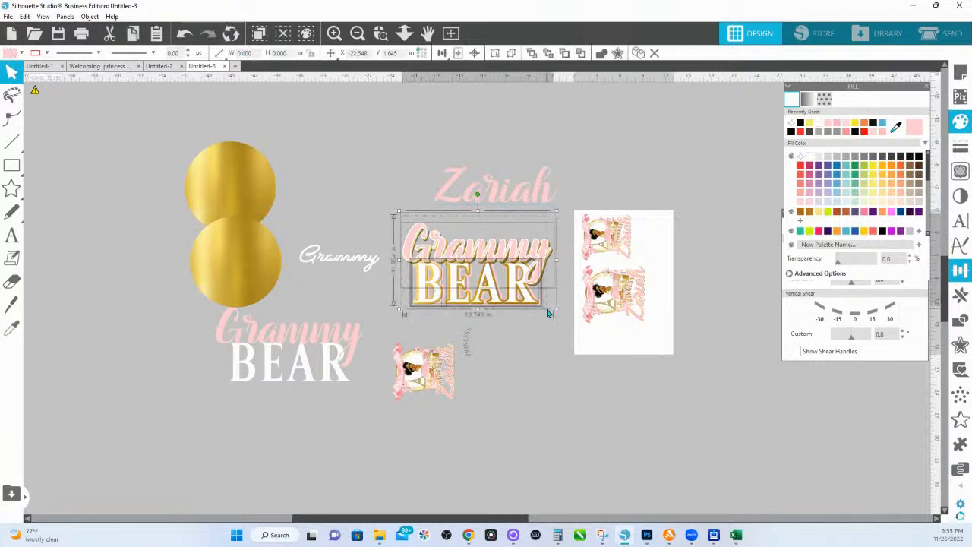
key("i")
key("ctrl+g")
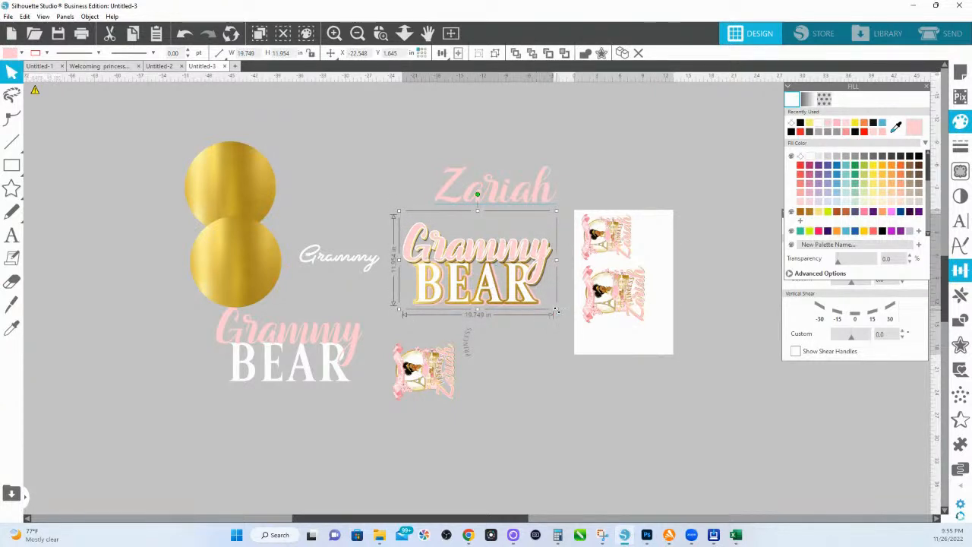
Step: Shrink Grammy BEAR to 11.424 by 6.915 in and move it onto the print page
left_click_drag(557, 312, 499, 269)
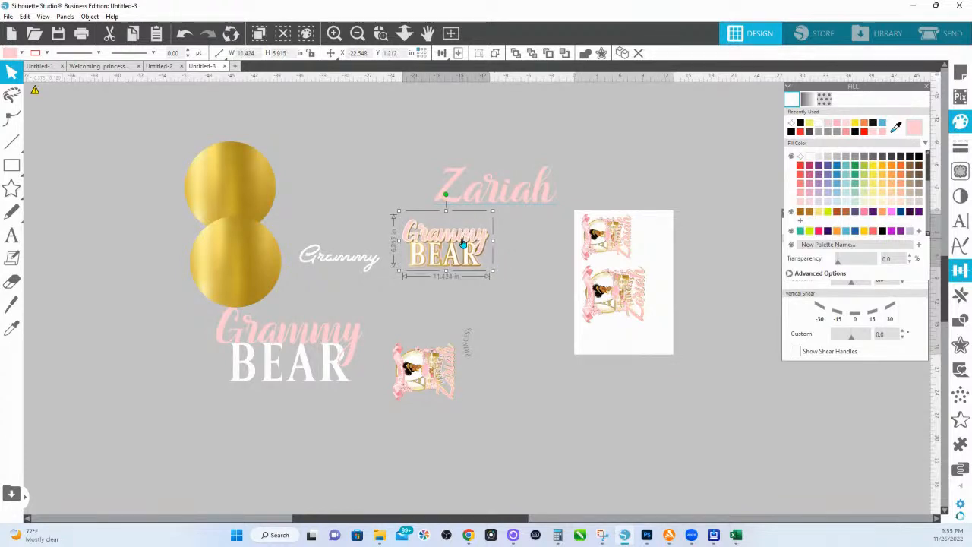
left_click_drag(462, 243, 647, 330)
left_click(381, 33)
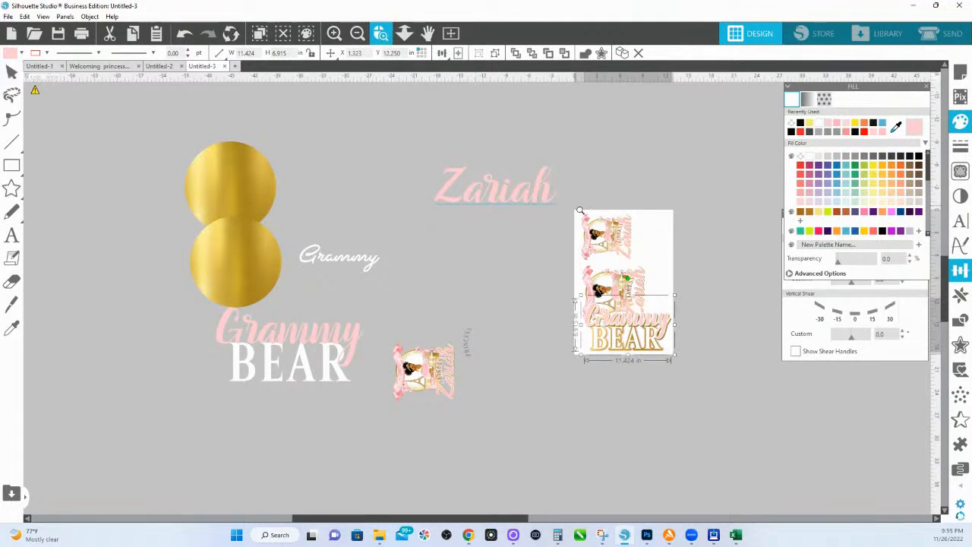
left_click_drag(572, 210, 697, 364)
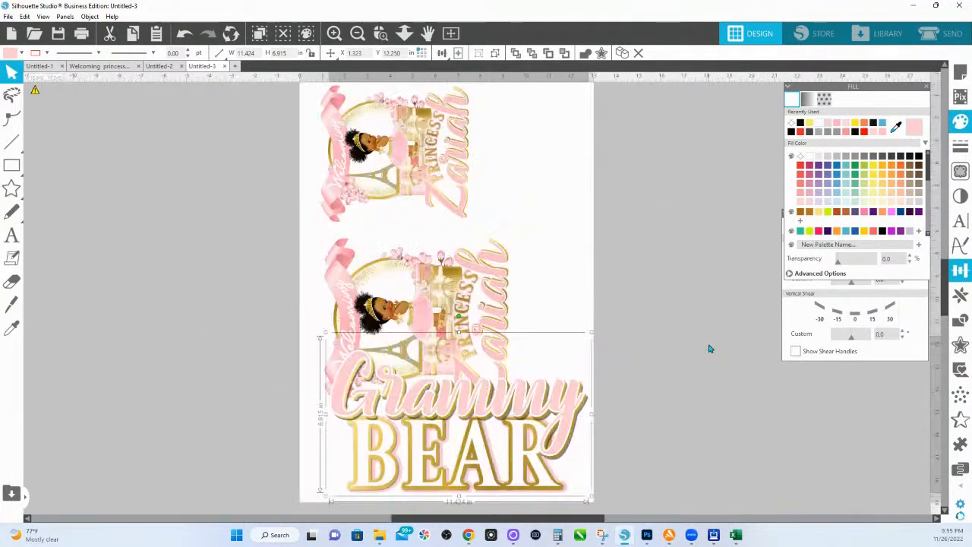
scroll(408, 200, "up", 3)
left_click_drag(408, 200, 400, 196)
Step: Move the middle Zariah design up, rotate it 180°, and shift it right
left_click(399, 266)
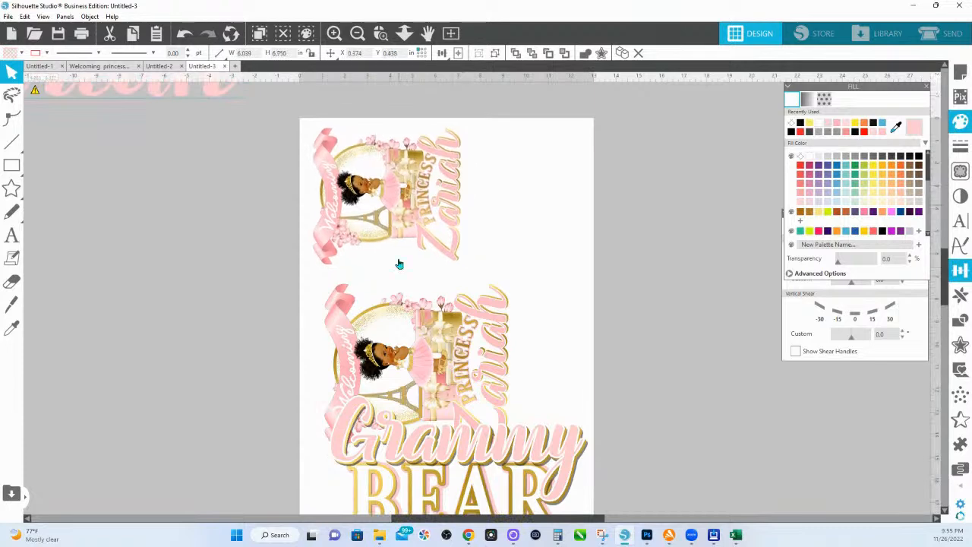
left_click_drag(418, 347, 431, 313)
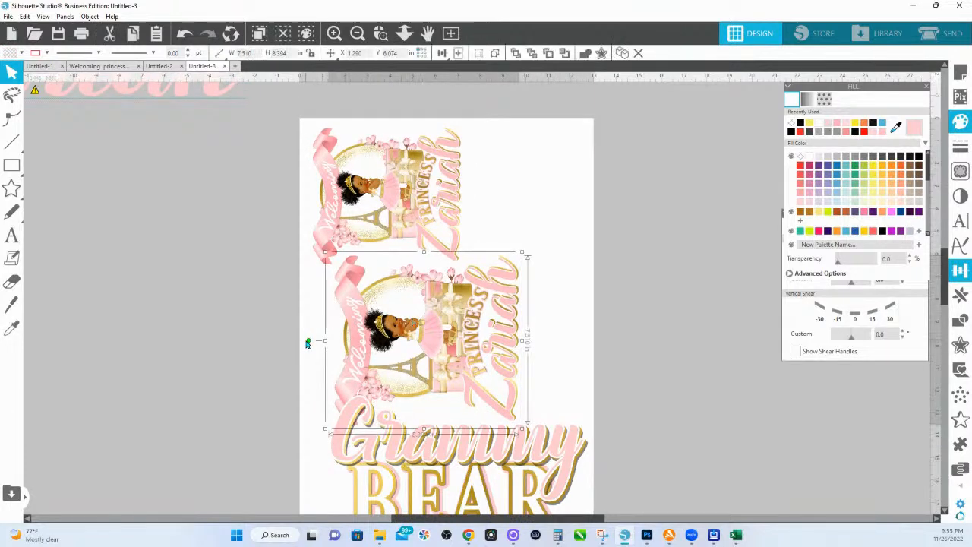
left_click_drag(309, 340, 598, 350)
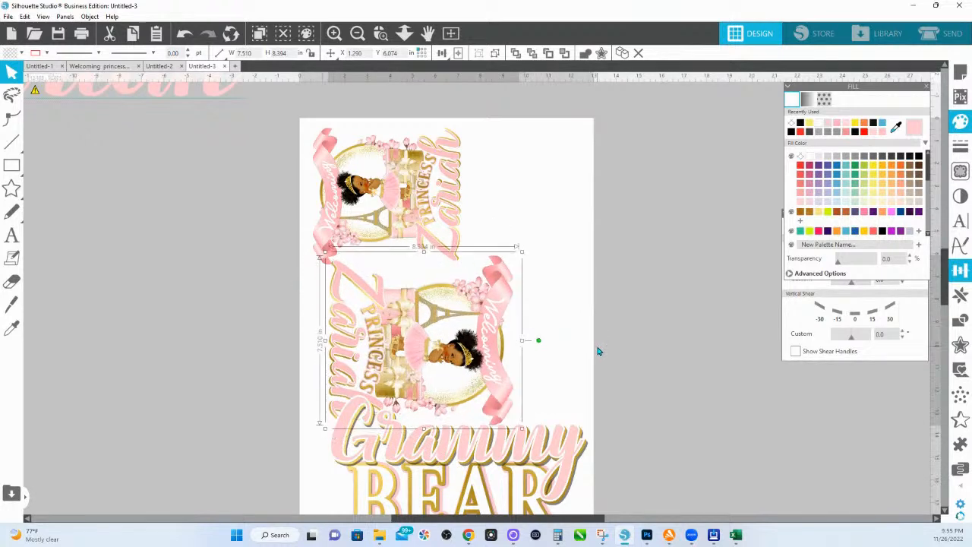
left_click_drag(521, 313, 581, 304)
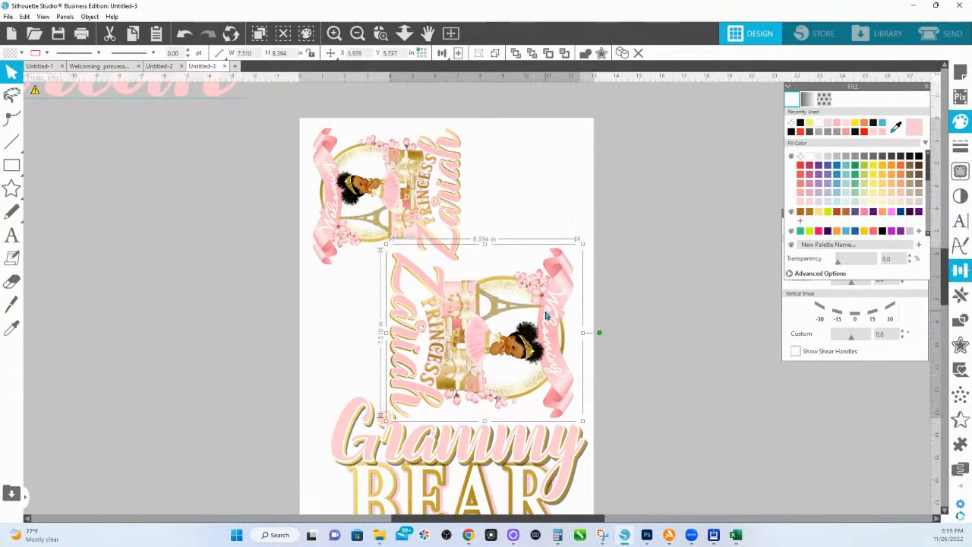
Step: Nudge the top and middle Zariah designs slightly up-left into place
left_click_drag(410, 184, 408, 181)
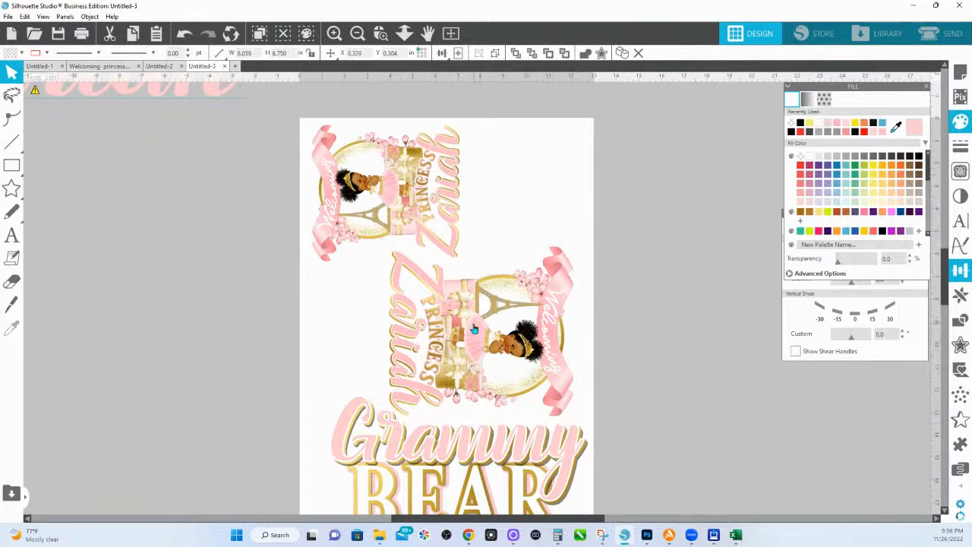
left_click_drag(475, 329, 474, 327)
key("Escape")
scroll(482, 323, "down", 3)
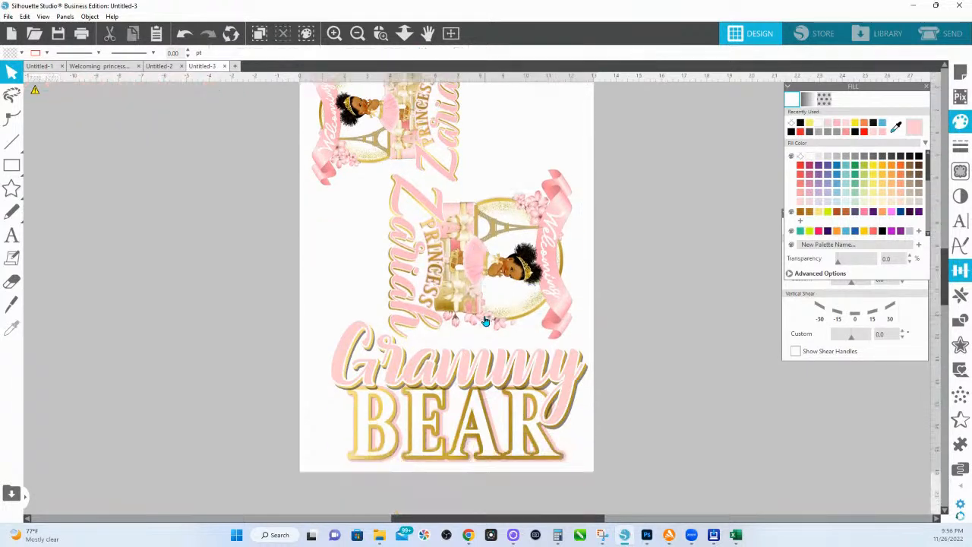
left_click(11, 141)
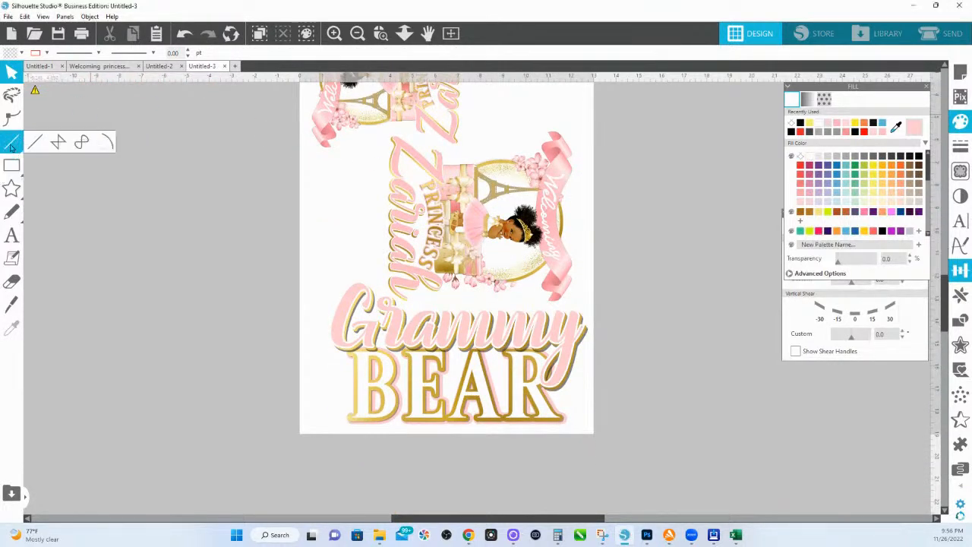
Step: Draw a horizontal guide line across the page and move the middle Zariah design below it
left_click_drag(435, 159, 799, 185)
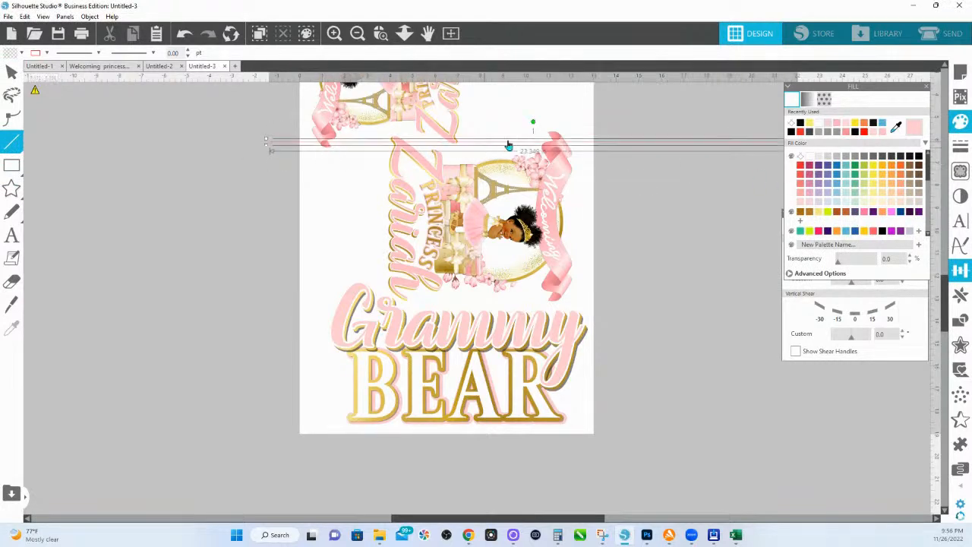
left_click_drag(509, 144, 512, 150)
left_click(514, 203)
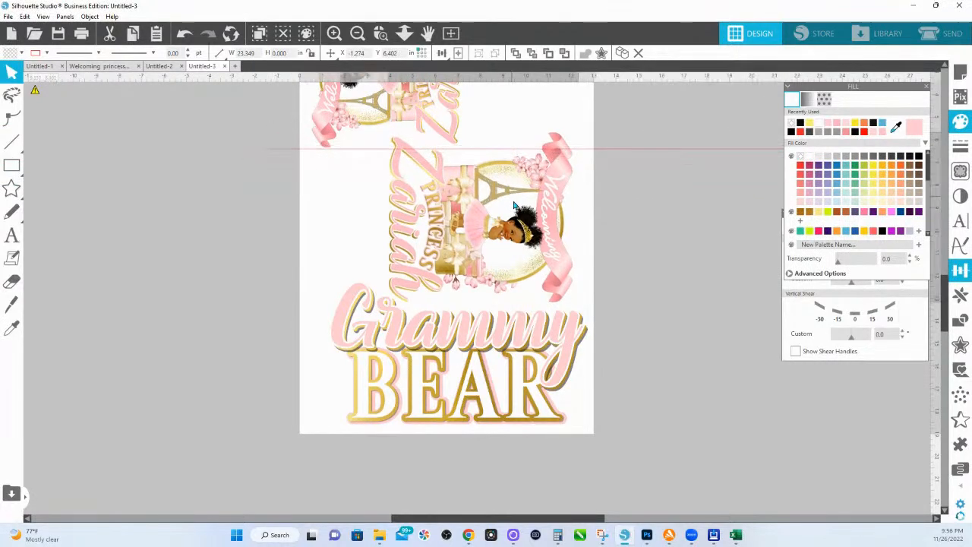
left_click_drag(514, 205, 517, 218)
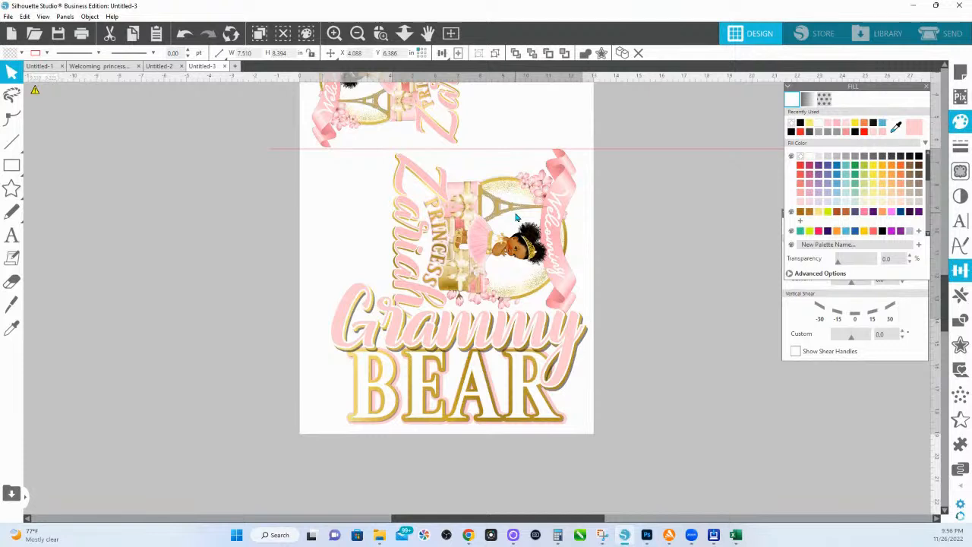
Step: Shrink Grammy Bear to about 10.628 by 6.433 in and shift it left along the page bottom
left_click(494, 373)
left_click(586, 304)
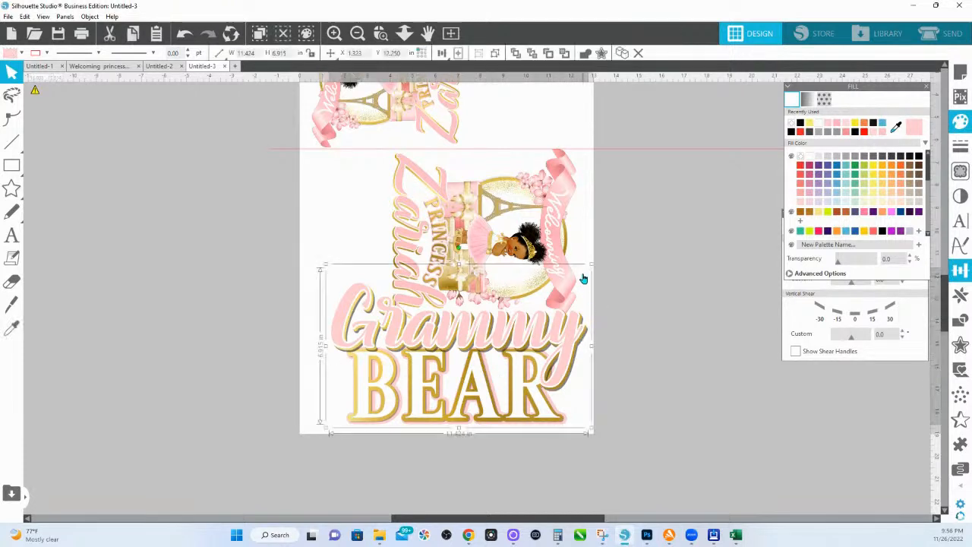
left_click_drag(589, 272, 577, 285)
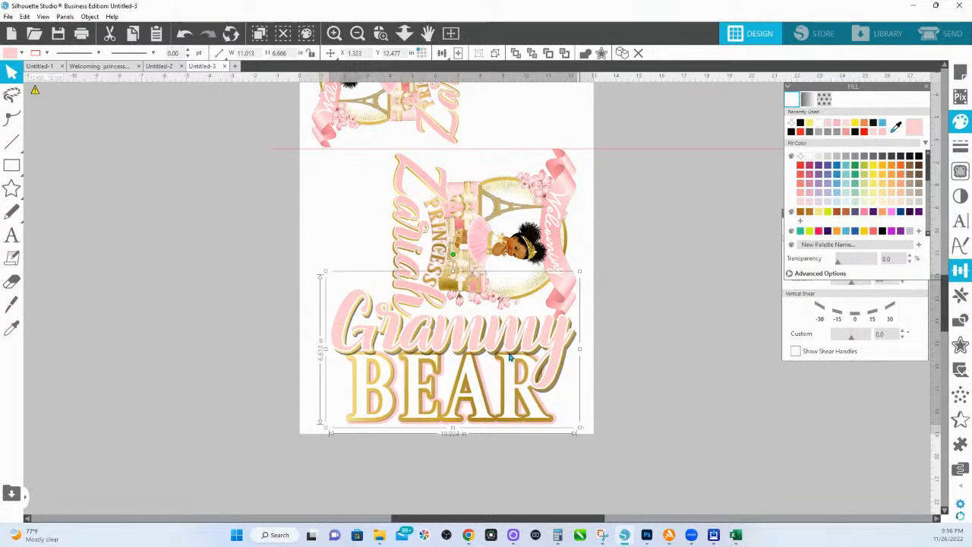
left_click_drag(510, 355, 489, 360)
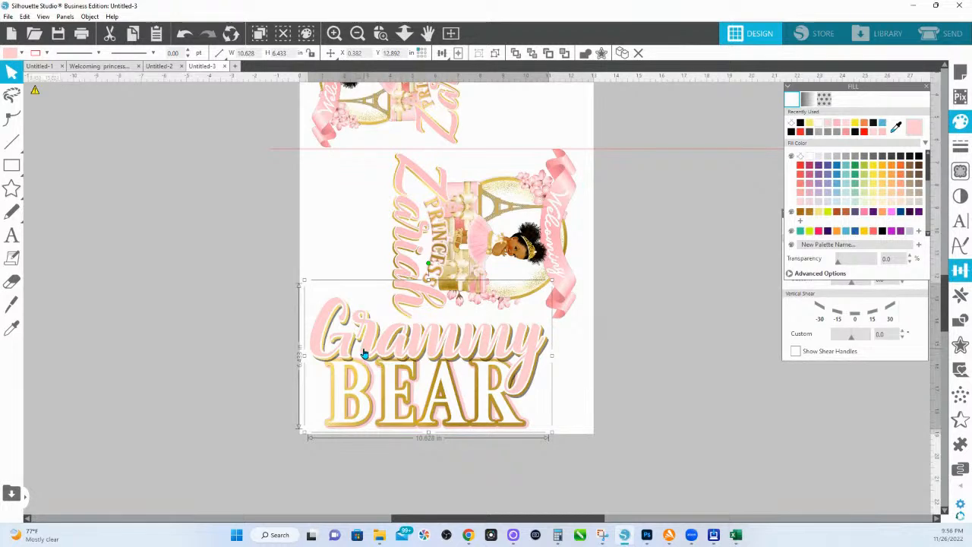
Step: Shrink the middle Zariah design slightly so it fits above Grammy Bear
left_click(461, 213)
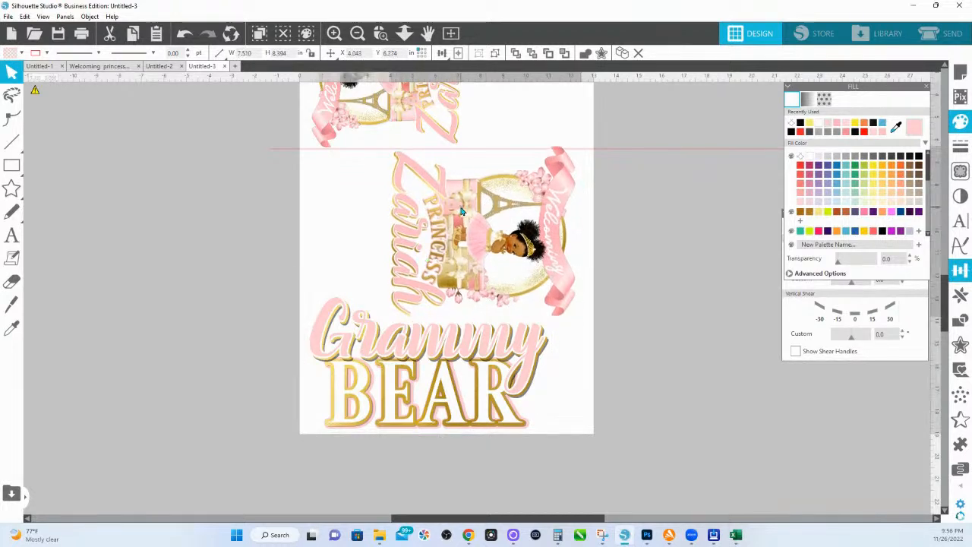
left_click(460, 347)
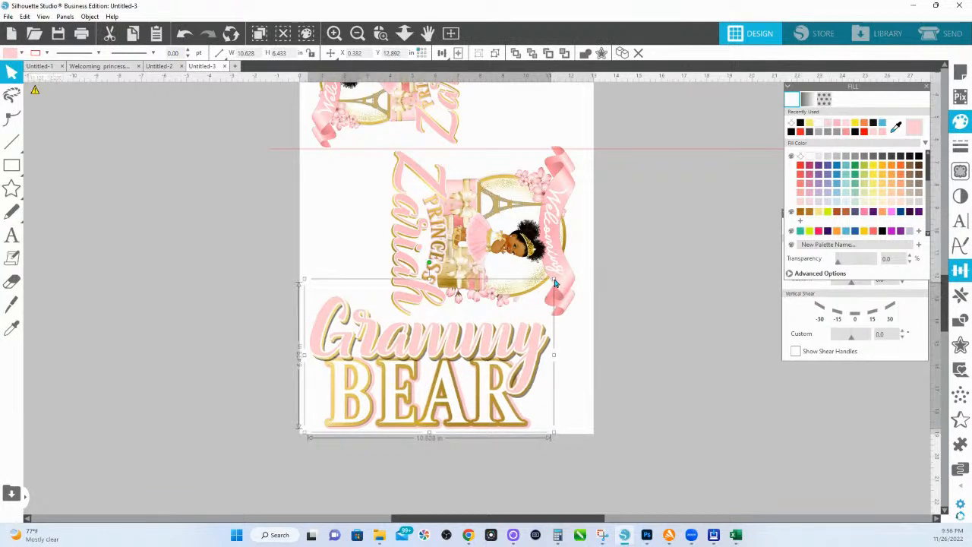
left_click(517, 266)
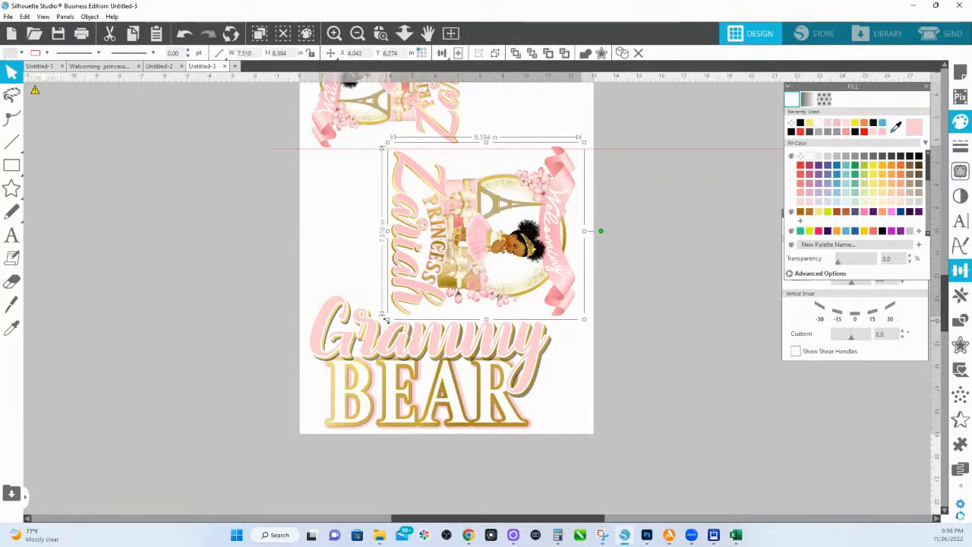
left_click_drag(389, 322, 390, 322)
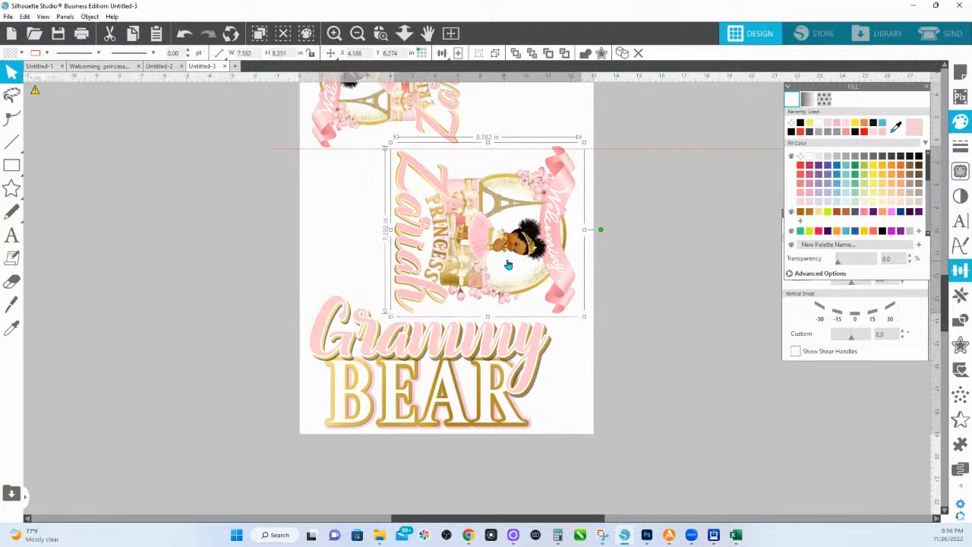
scroll(507, 251, "up", 3)
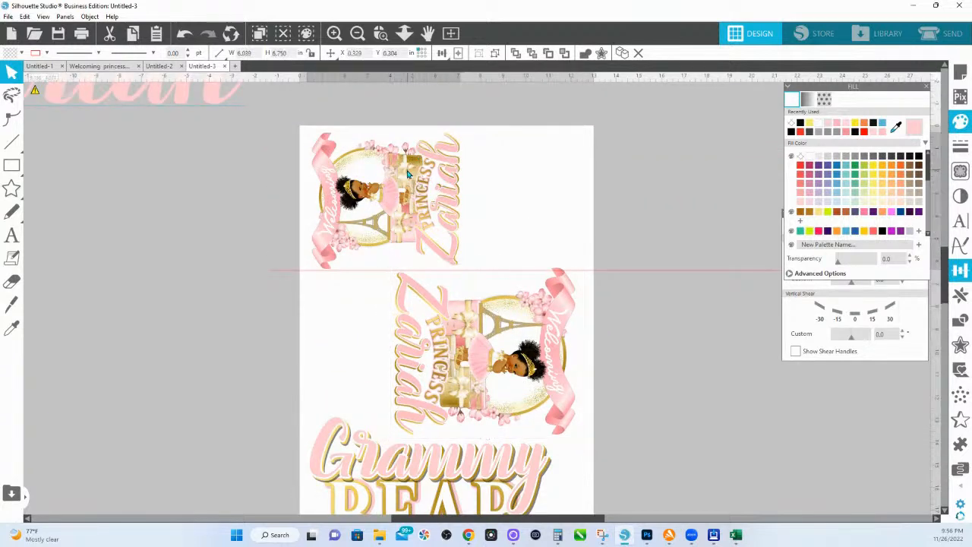
Step: Remove the guide line from the page and nudge both Zariah designs slightly up
left_click(431, 212)
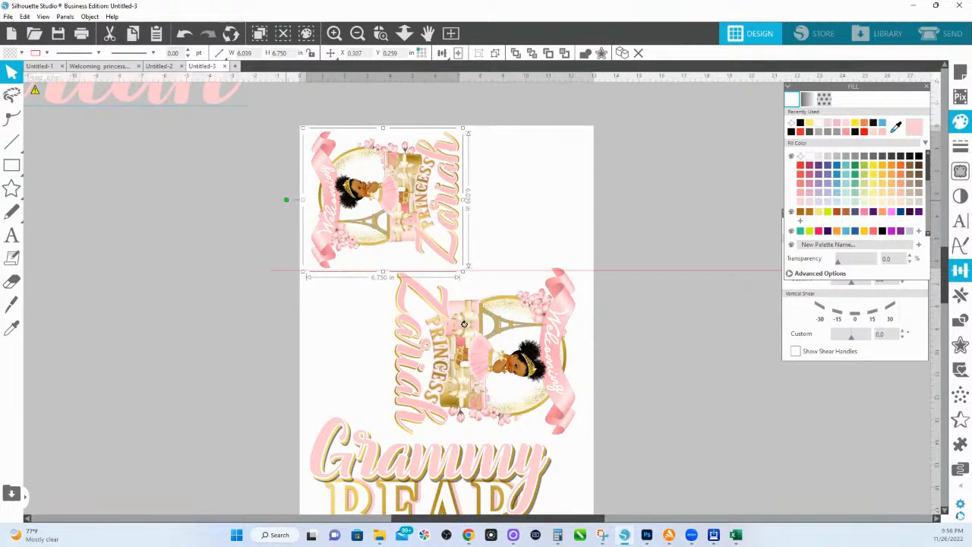
left_click_drag(529, 327, 479, 347)
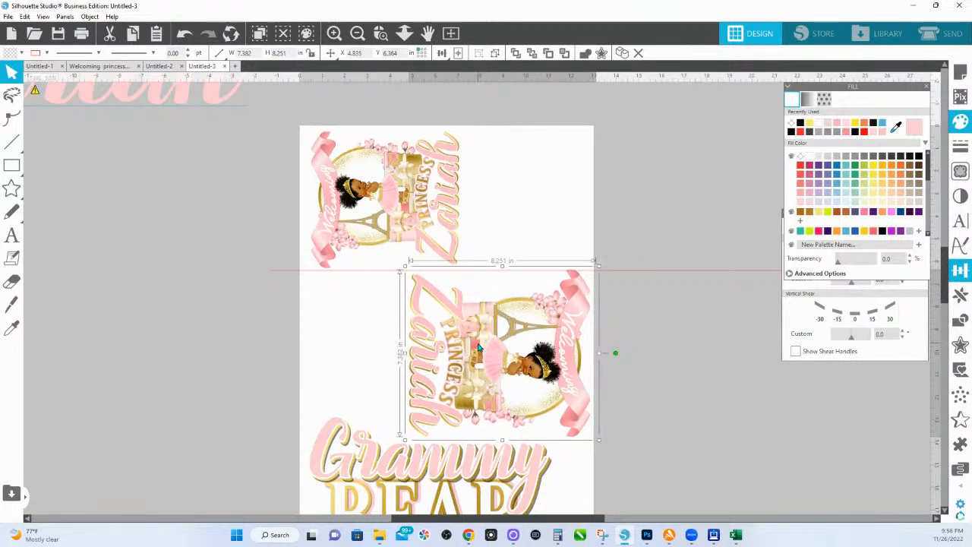
left_click_drag(644, 272, 606, 91)
double_click(405, 195)
left_click_drag(404, 194, 404, 191)
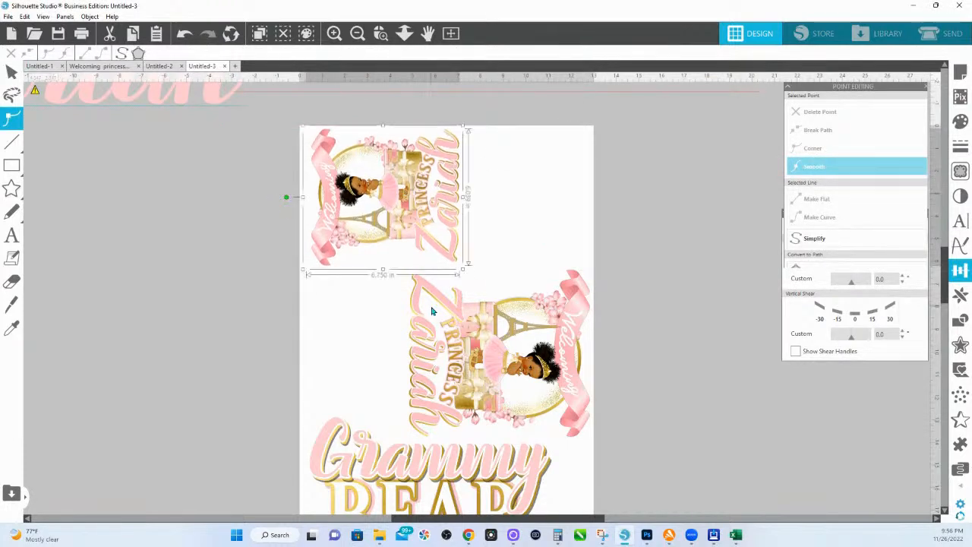
left_click_drag(438, 326, 439, 323)
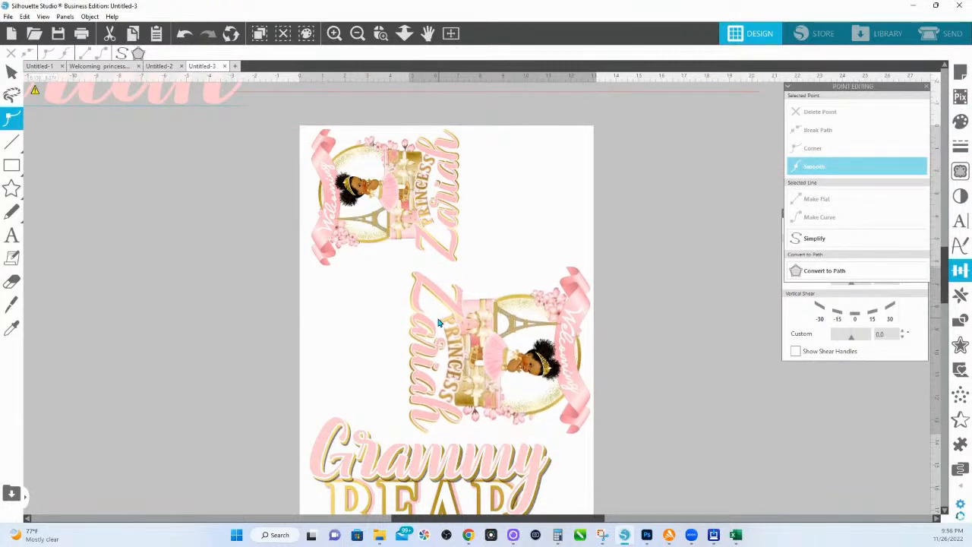
Step: Start printing the page on the WF-7210 sublimation printer
scroll(441, 323, "down", 2)
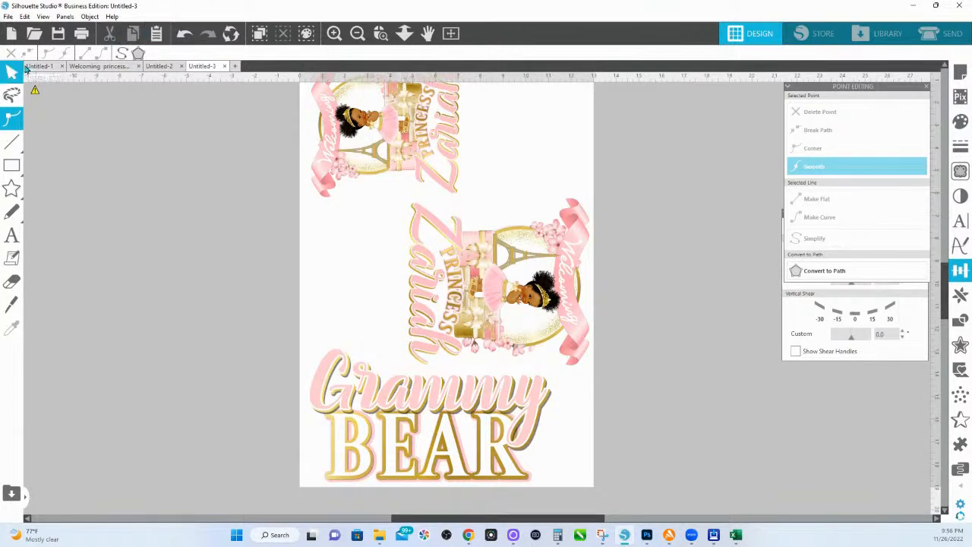
left_click(81, 33)
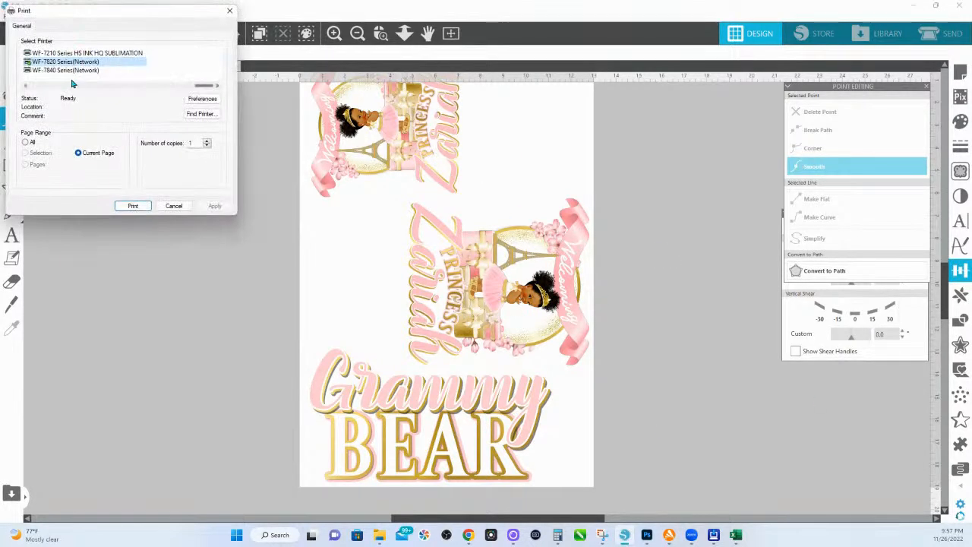
left_click(66, 52)
Step: Apply the 13x19 Mirror on - 7 DEN preset in the WF-7210 printing preferences
left_click(202, 99)
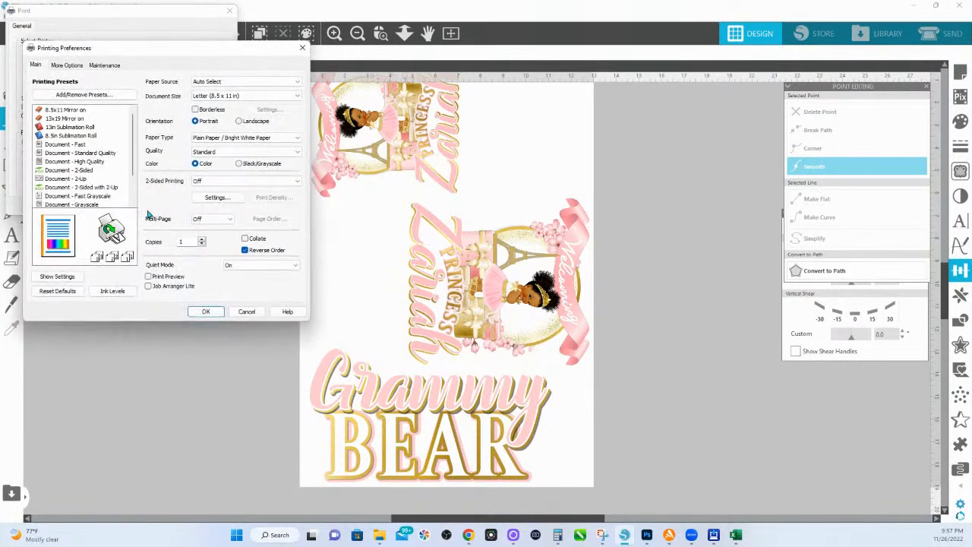
scroll(114, 171, "down", 2)
left_click(70, 197)
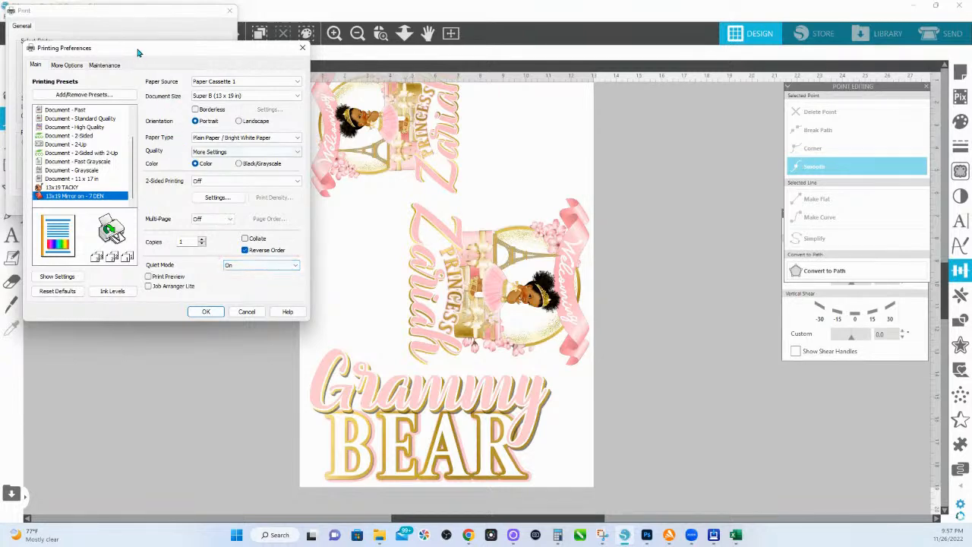
left_click_drag(138, 50, 225, 81)
Step: Review and accept the colour correction and mirror settings under More Options
left_click(144, 92)
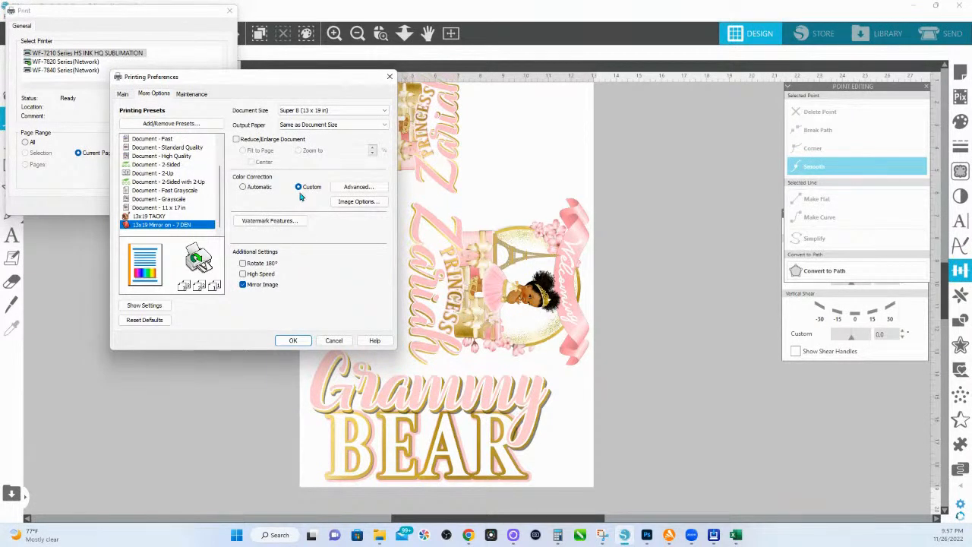
left_click(372, 201)
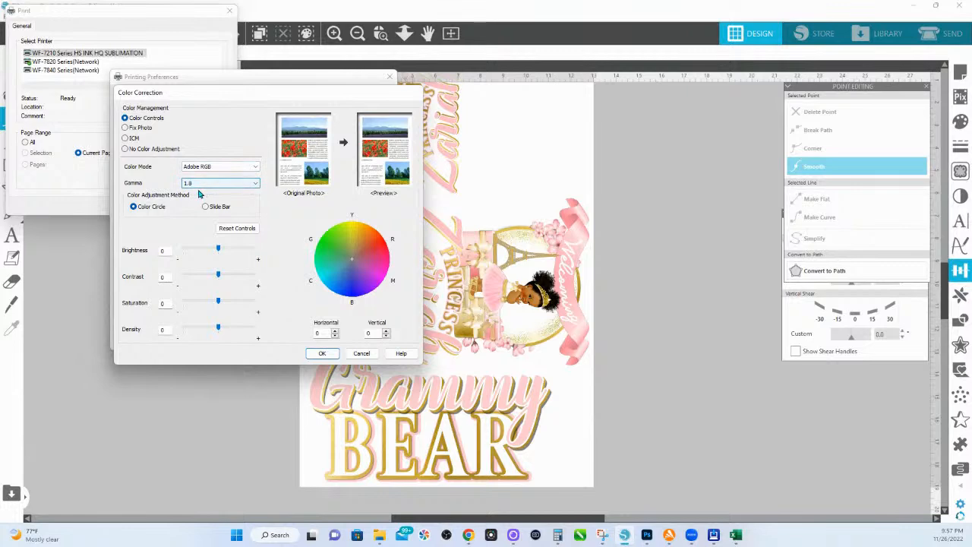
left_click(323, 354)
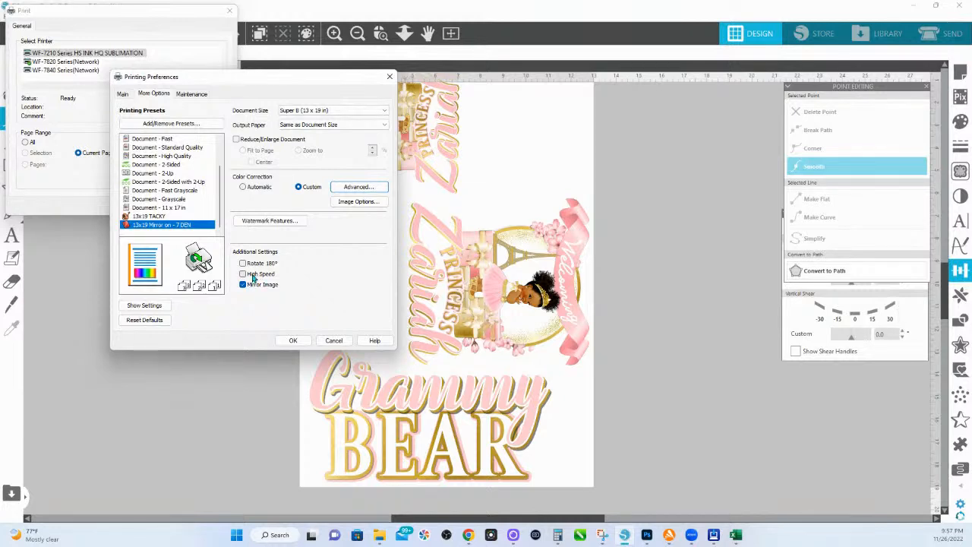
Step: Confirm the Maintenance extended settings, accept the preferences and print the page
left_click(187, 96)
left_click(276, 199)
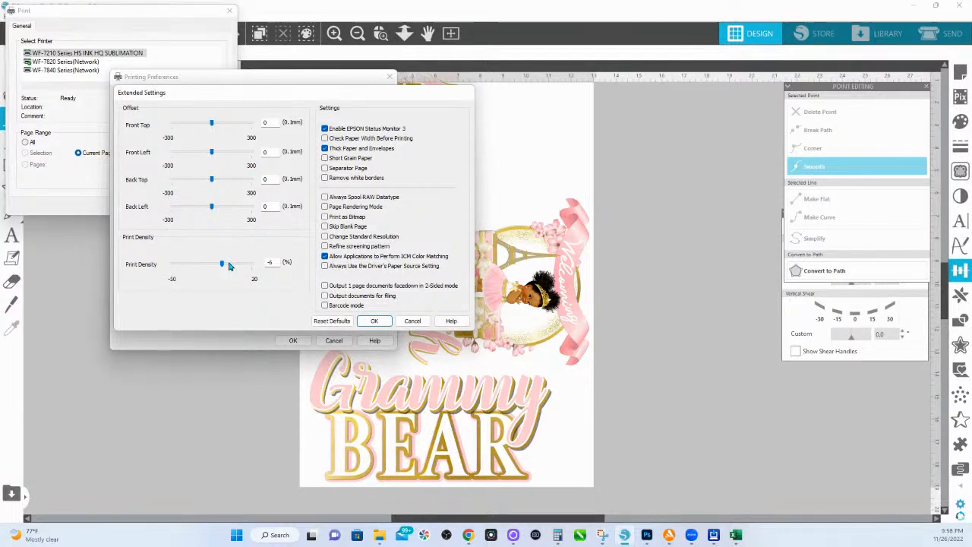
left_click(381, 321)
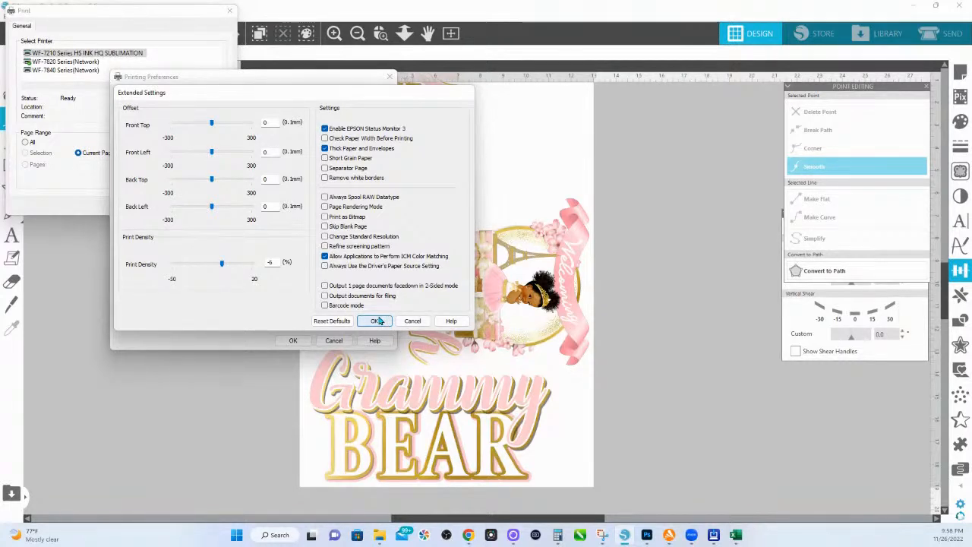
left_click(377, 321)
left_click(294, 341)
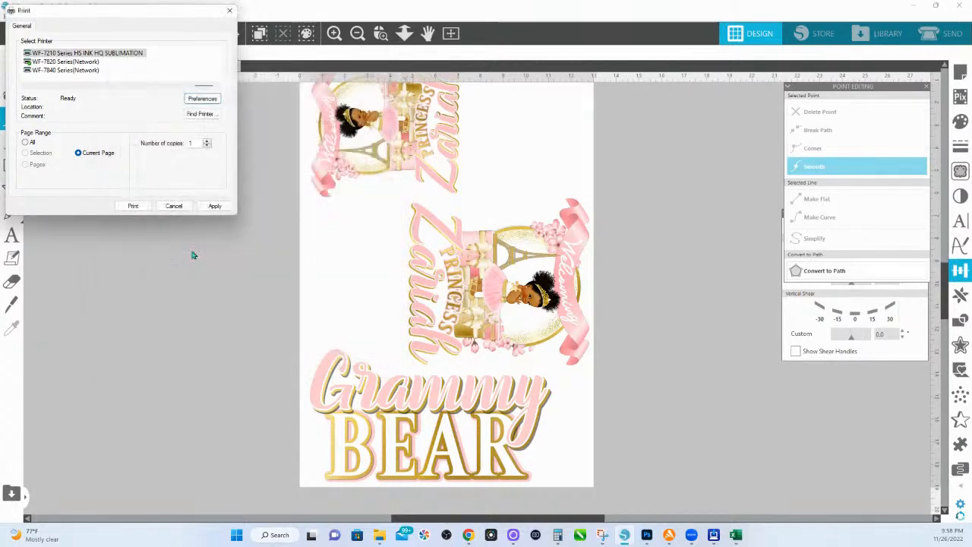
left_click(133, 206)
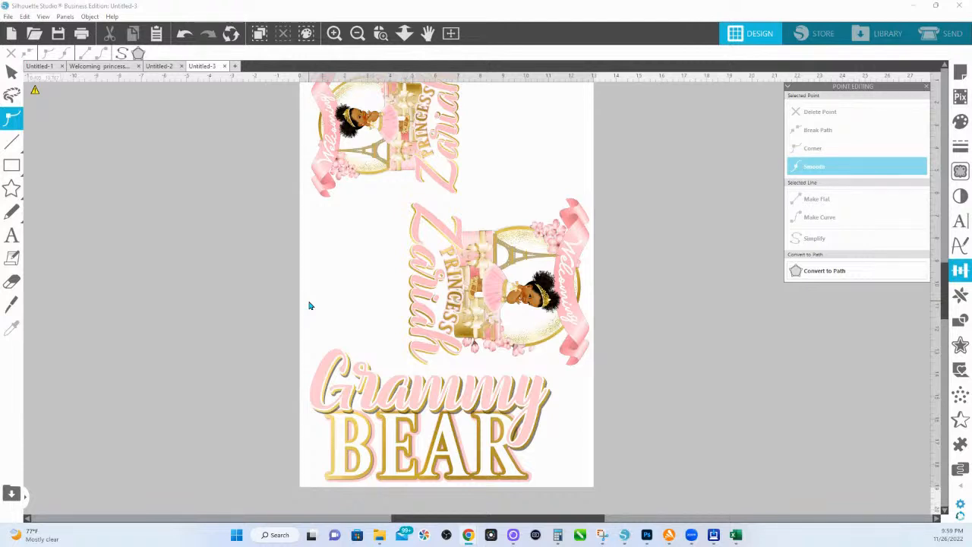
Step: Switch to the Welcoming princess zariah shirts document and zoom the canvas out
left_click(104, 67)
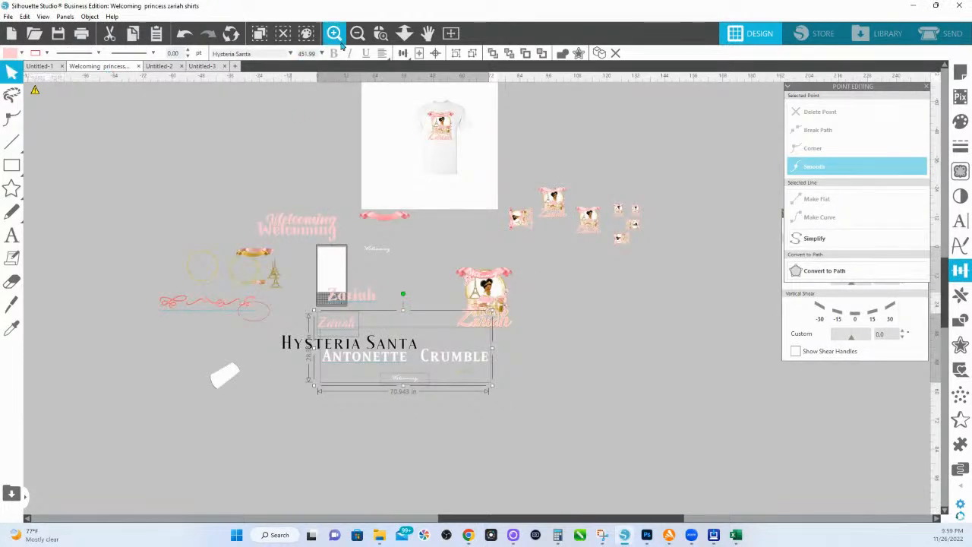
left_click(380, 32)
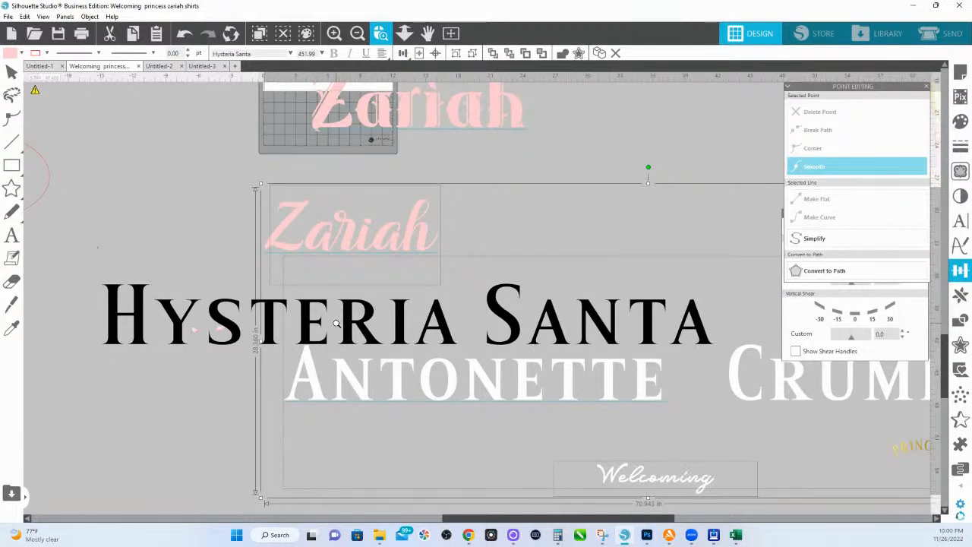
left_click(404, 32)
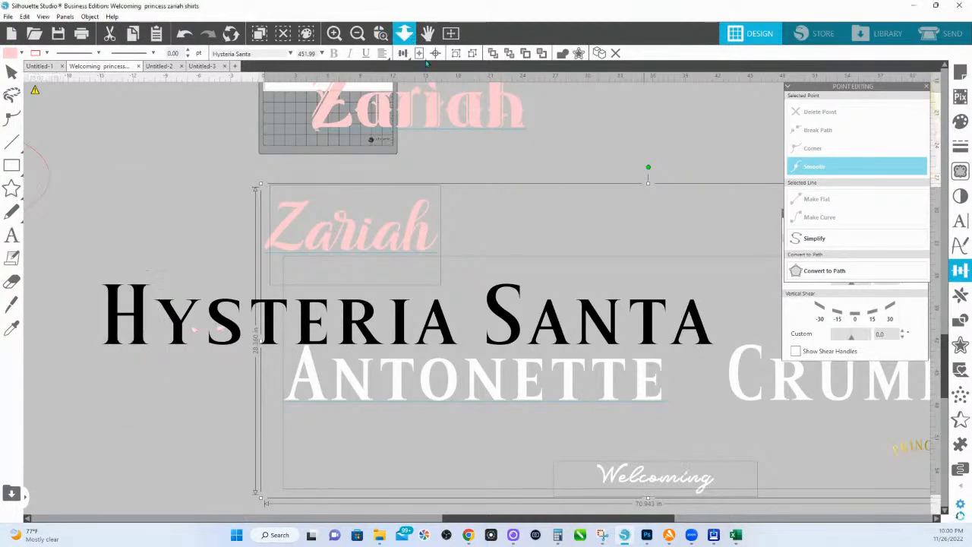
left_click_drag(448, 162, 447, 135)
key("Escape")
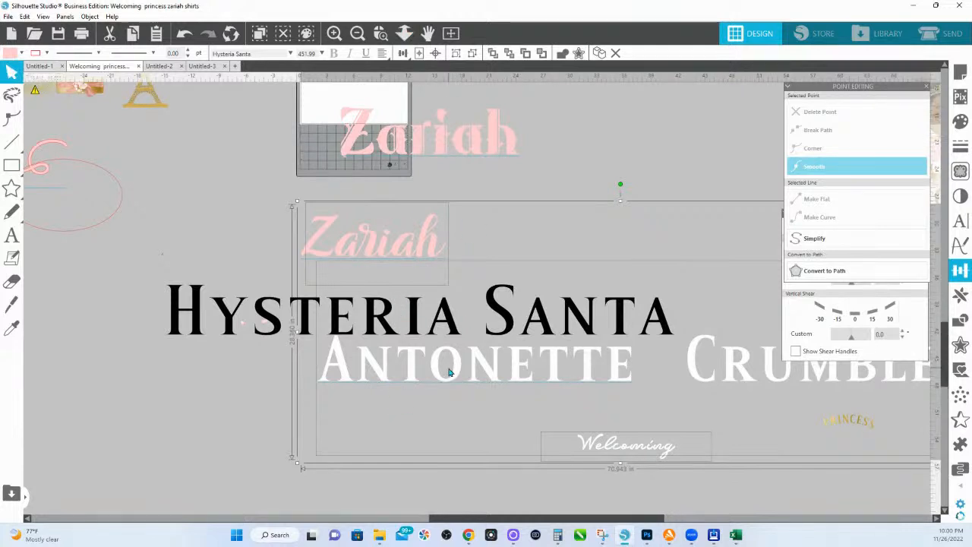
Step: Move the Hysteria Santa text right and up, then shrink it slightly
left_click(163, 255)
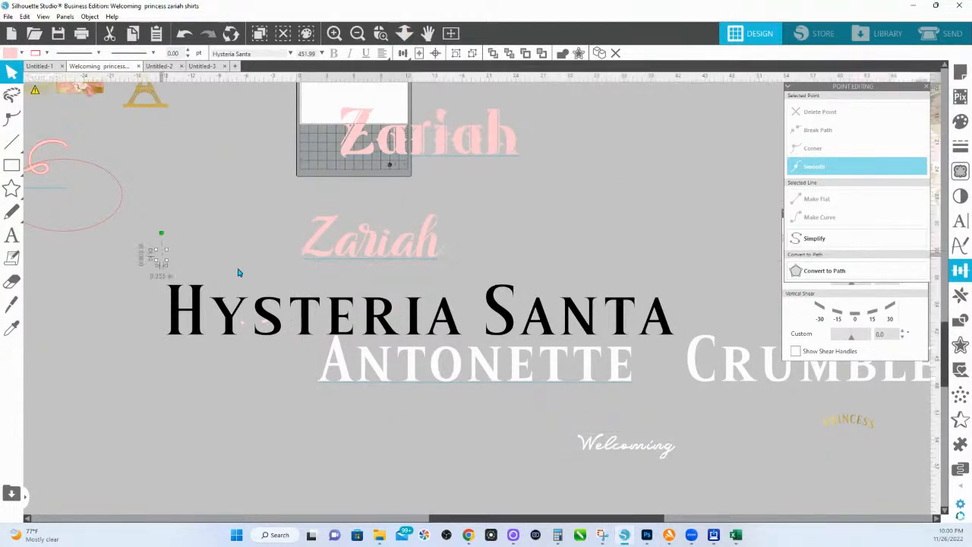
left_click_drag(302, 310, 362, 299)
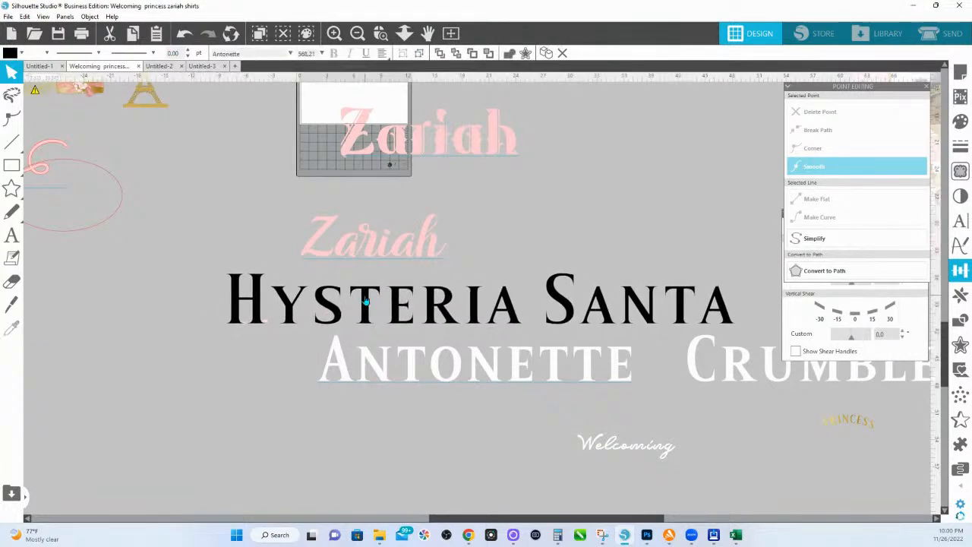
left_click_drag(739, 407, 674, 372)
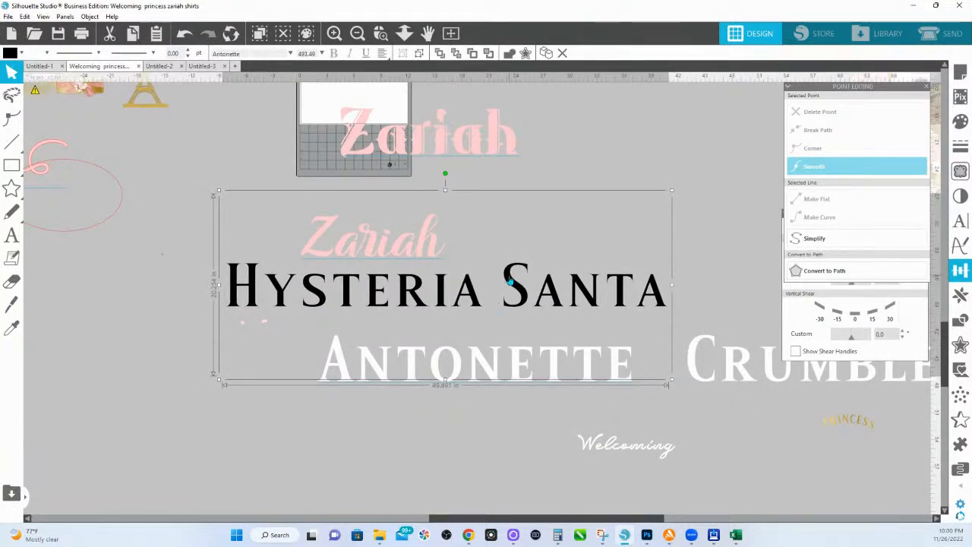